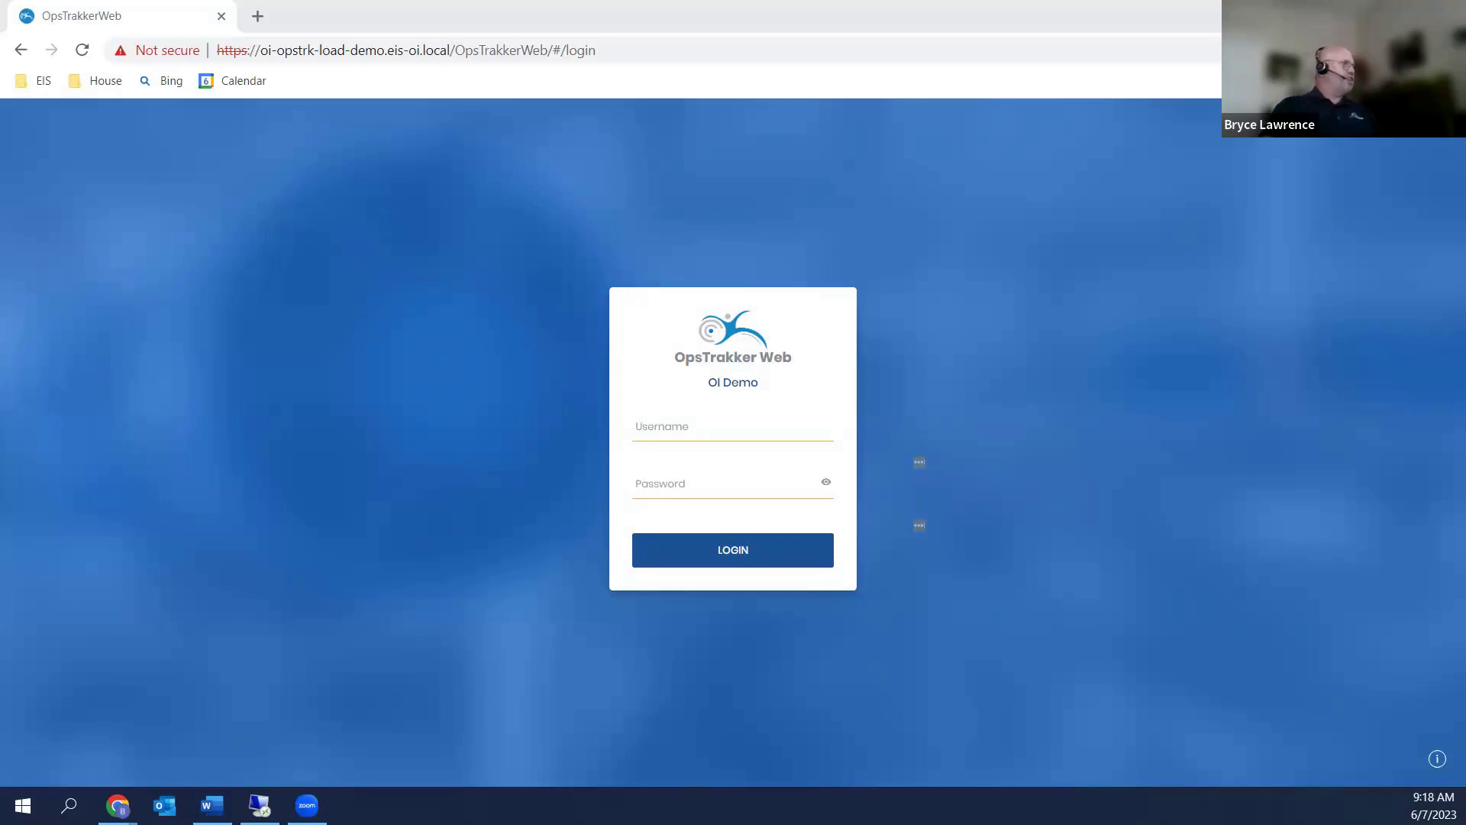
Sign in to OpsTrakker Web with the user's username and password, then dismiss the invalid-form notice
left_click(680, 432)
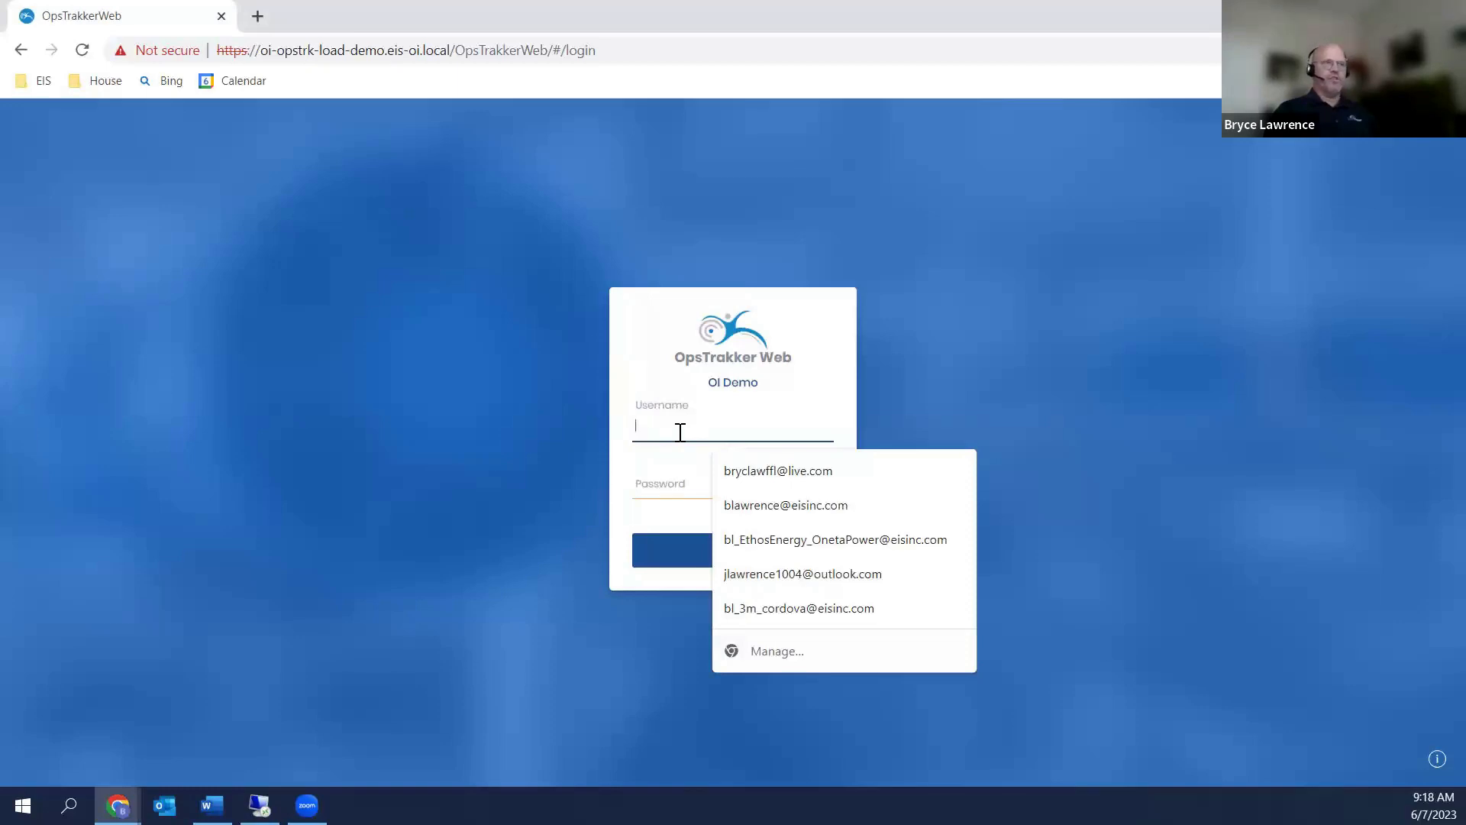
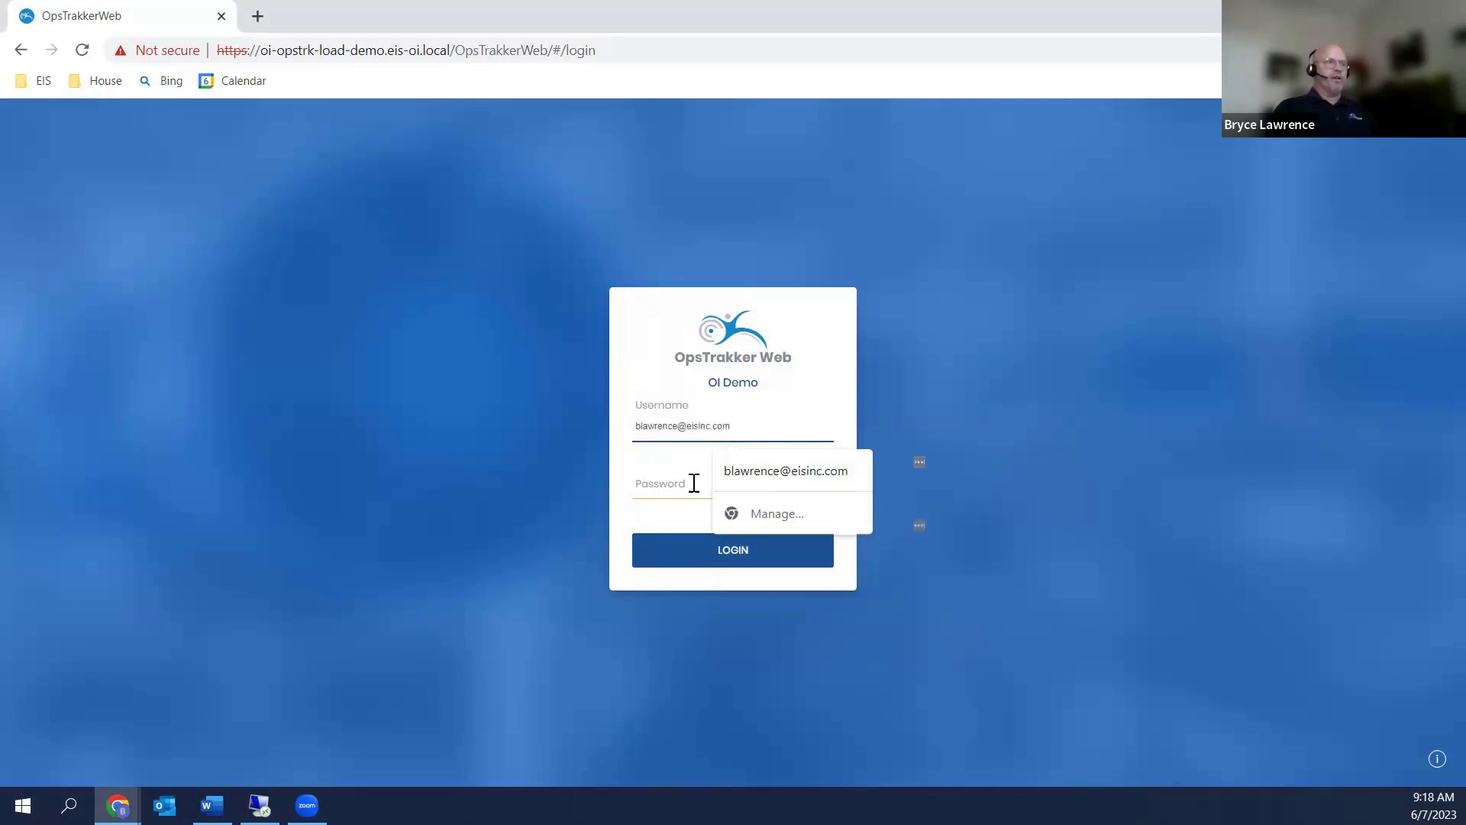
left_click(662, 481)
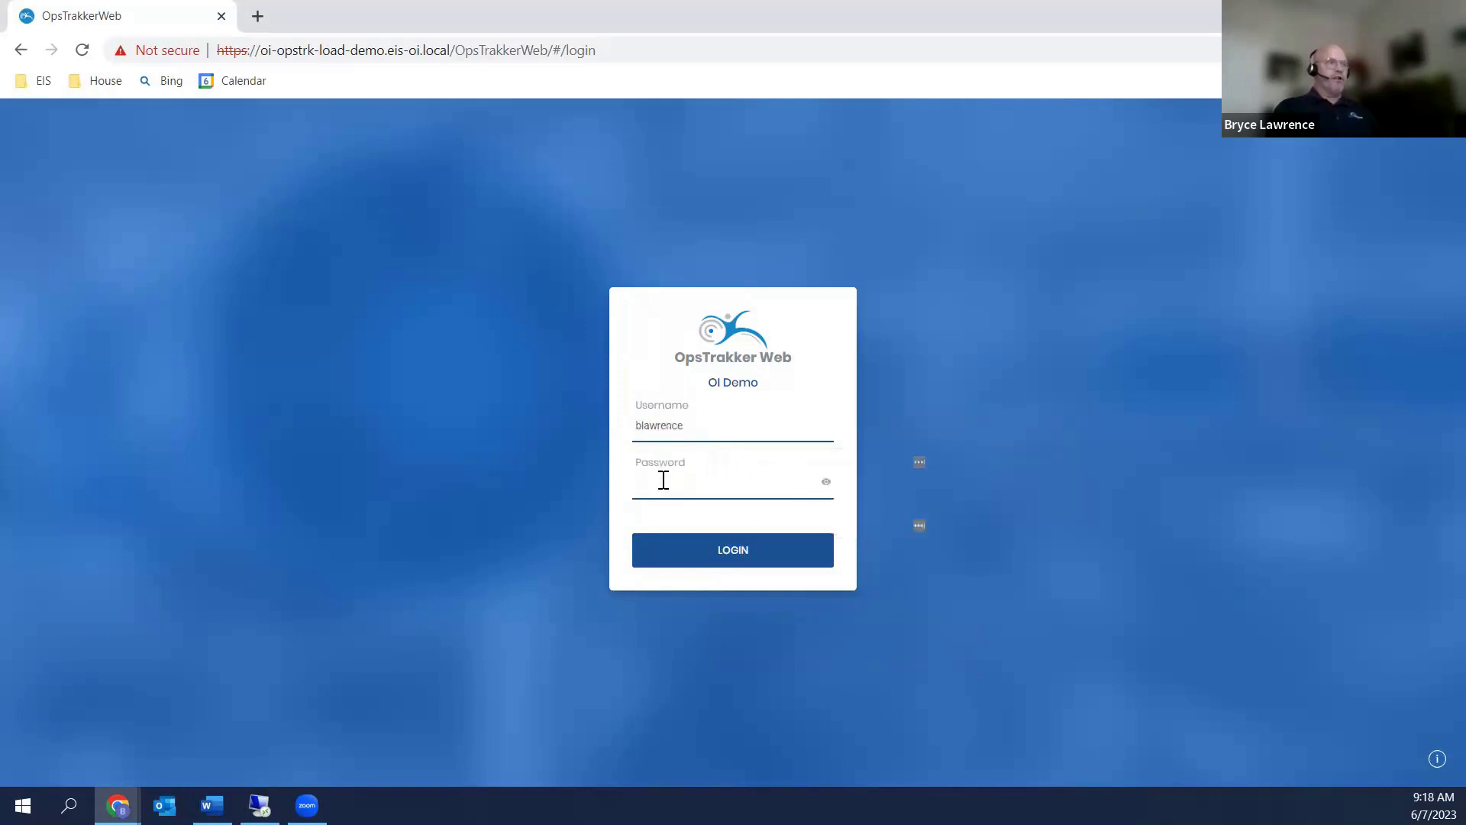
type("••••••")
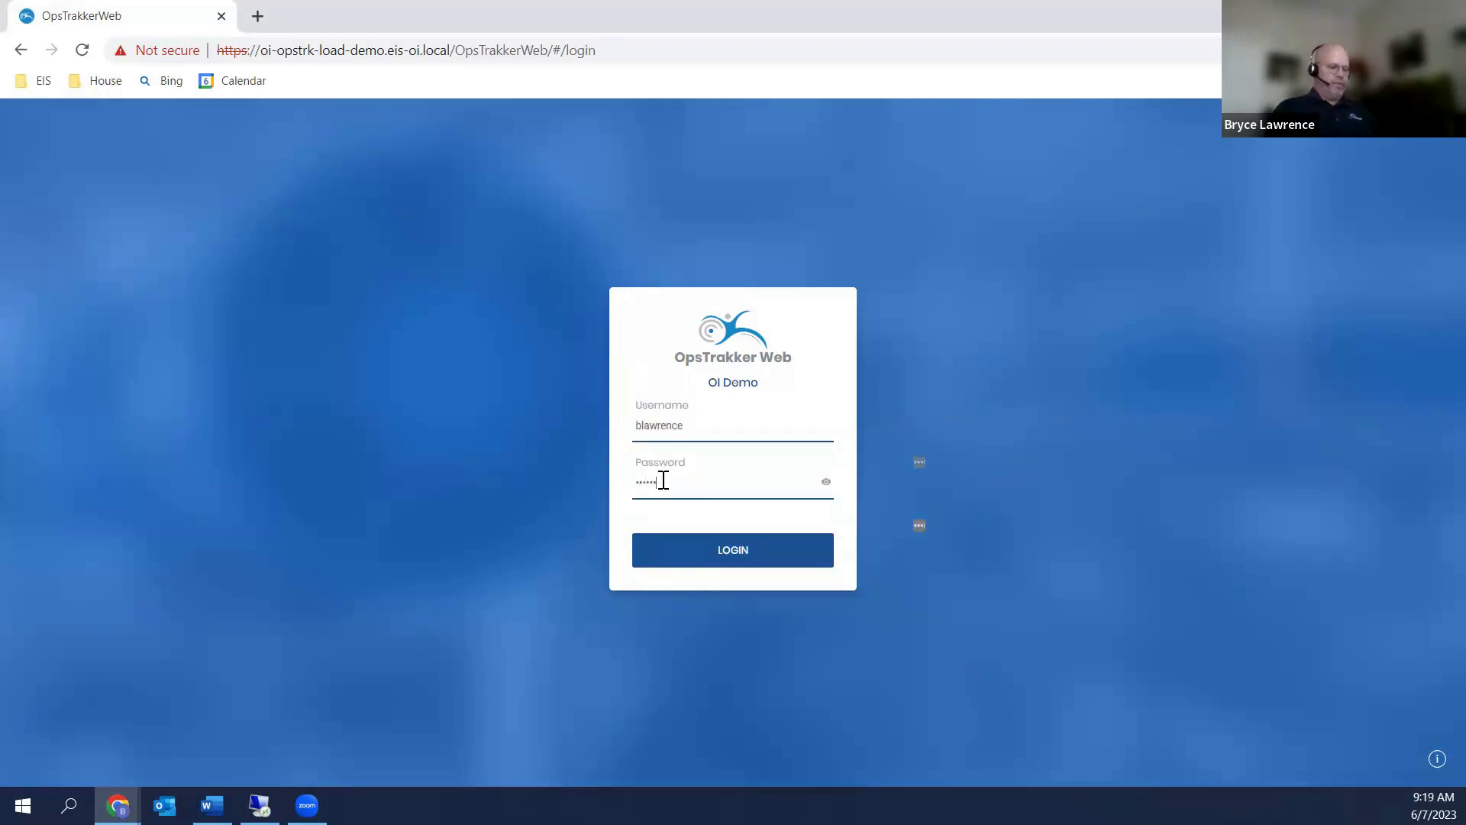
key("Return")
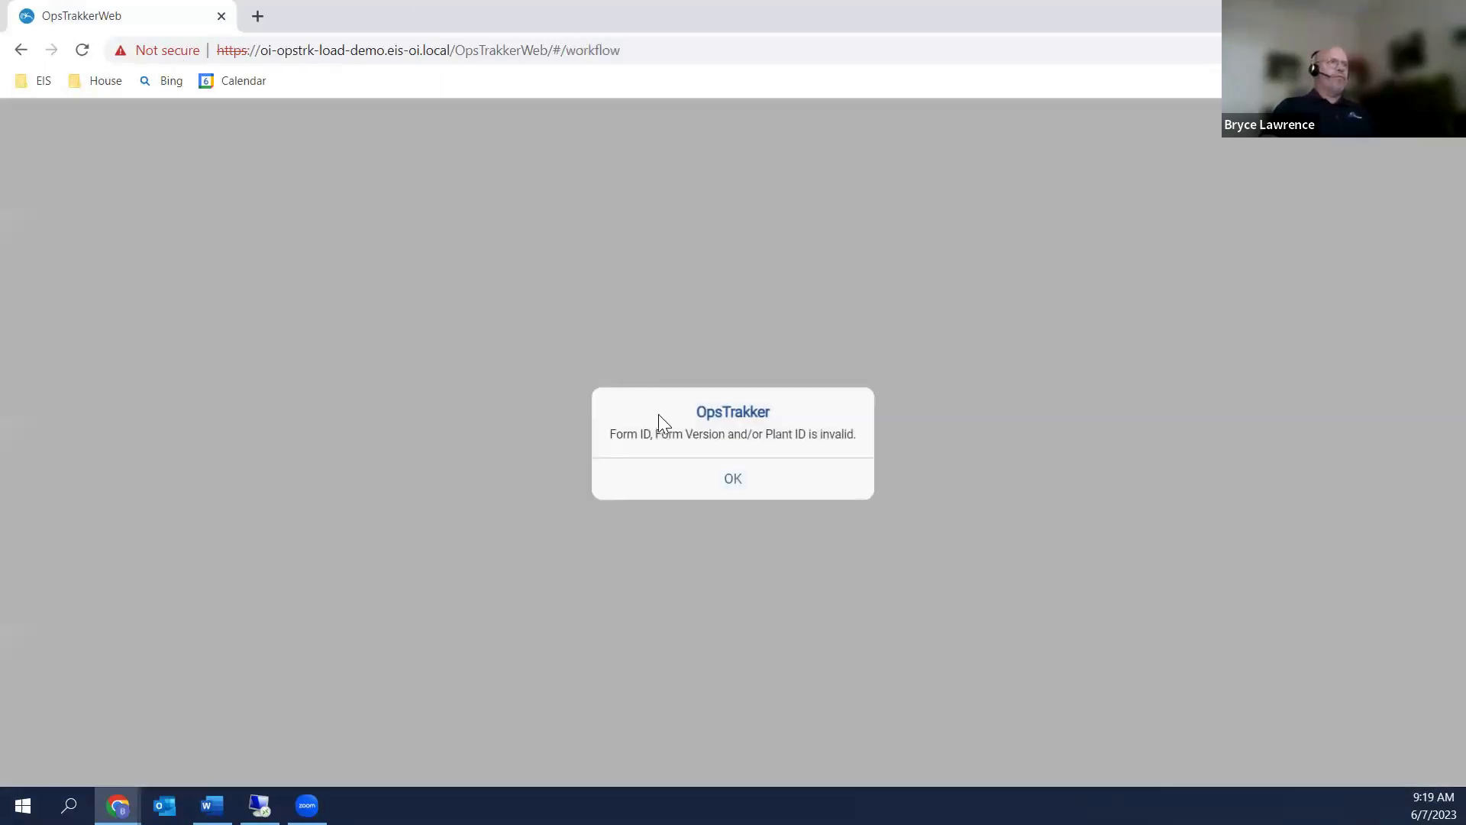
left_click(733, 481)
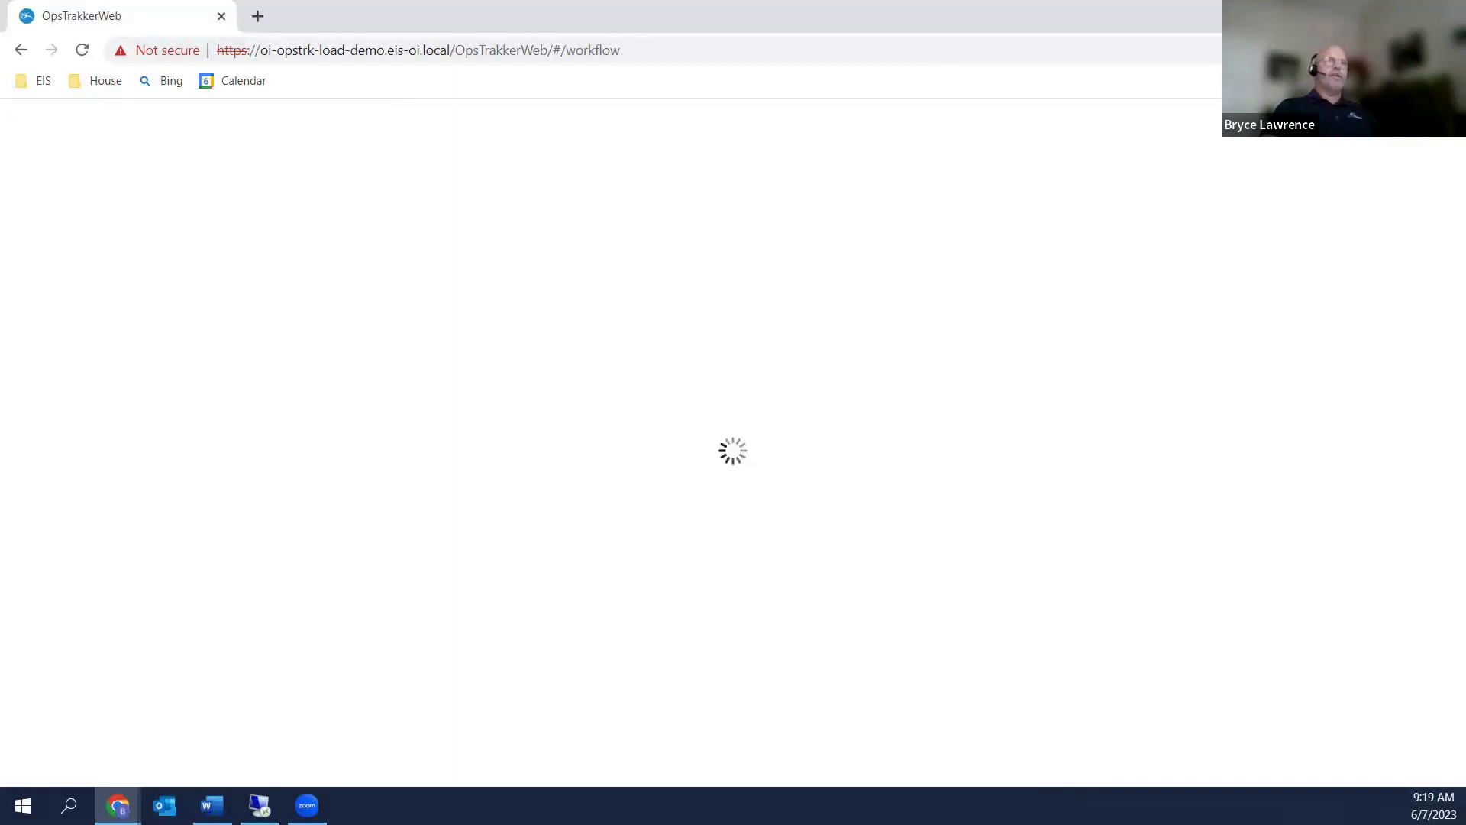
Open the eDatasheet page from Chrome's Bookmarks > EIS folder
left_click(1448, 50)
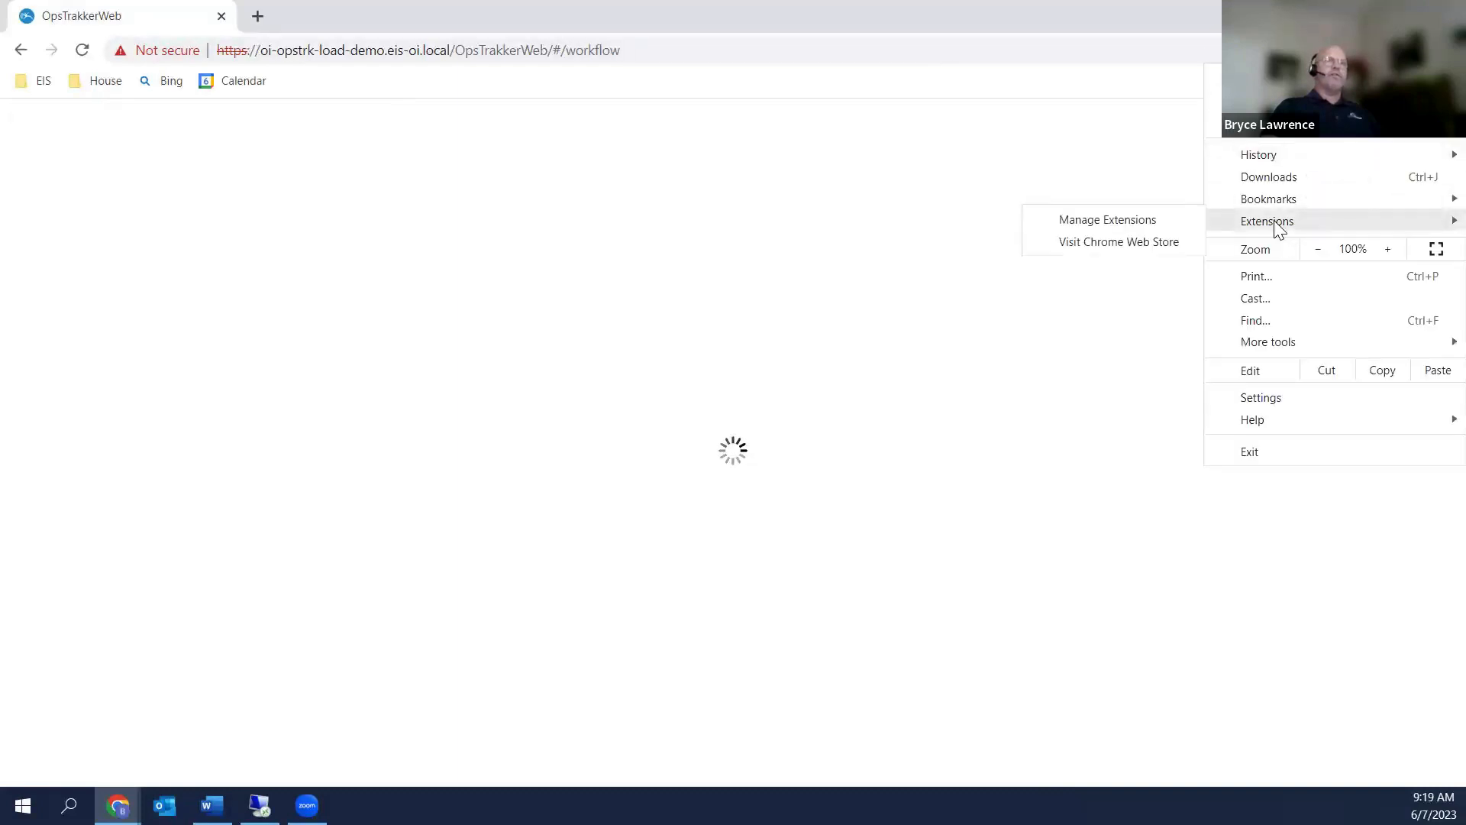
mouse_move(1266, 196)
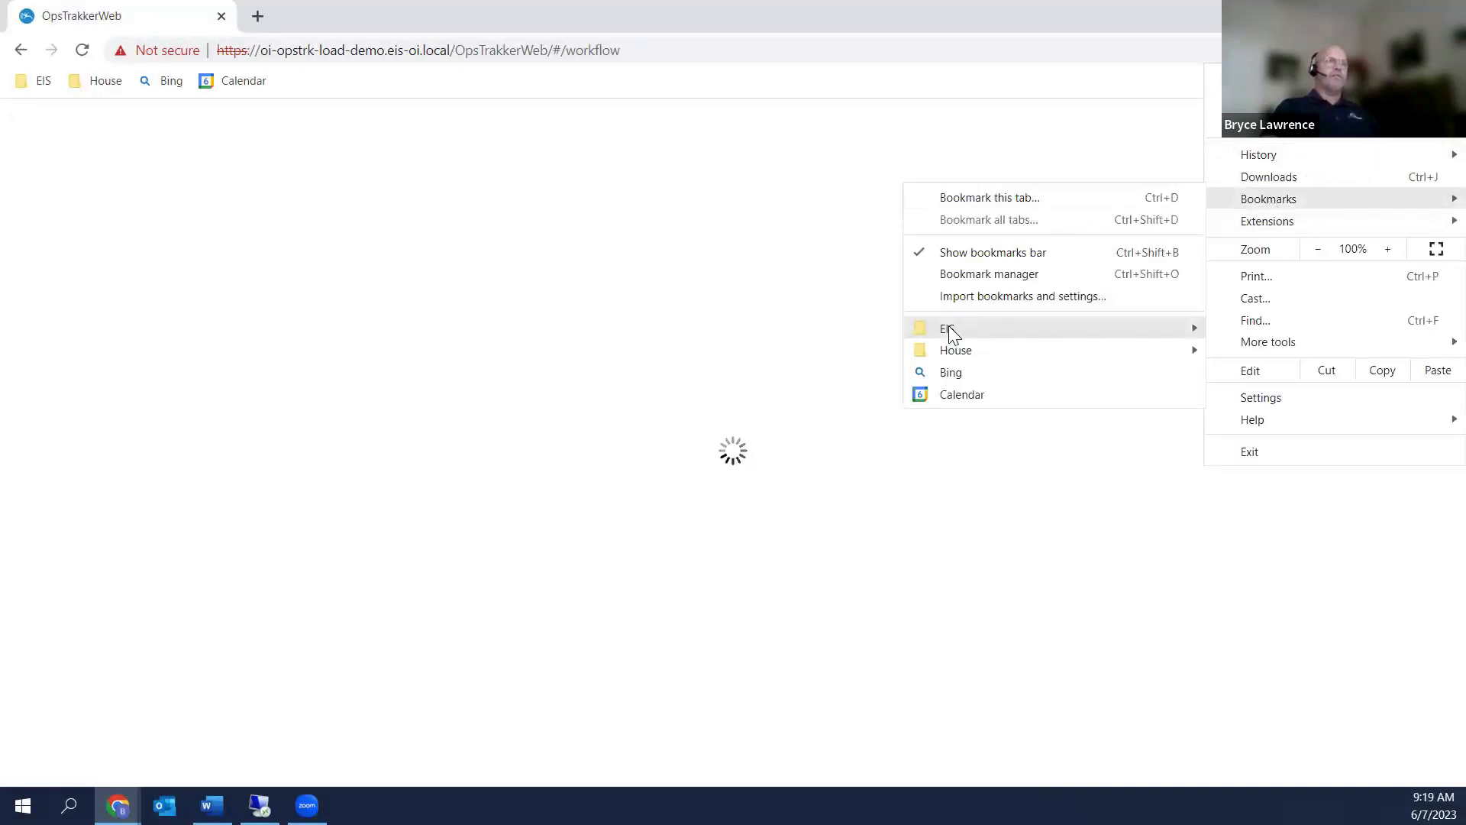
mouse_move(948, 327)
mouse_move(594, 676)
left_click(287, 765)
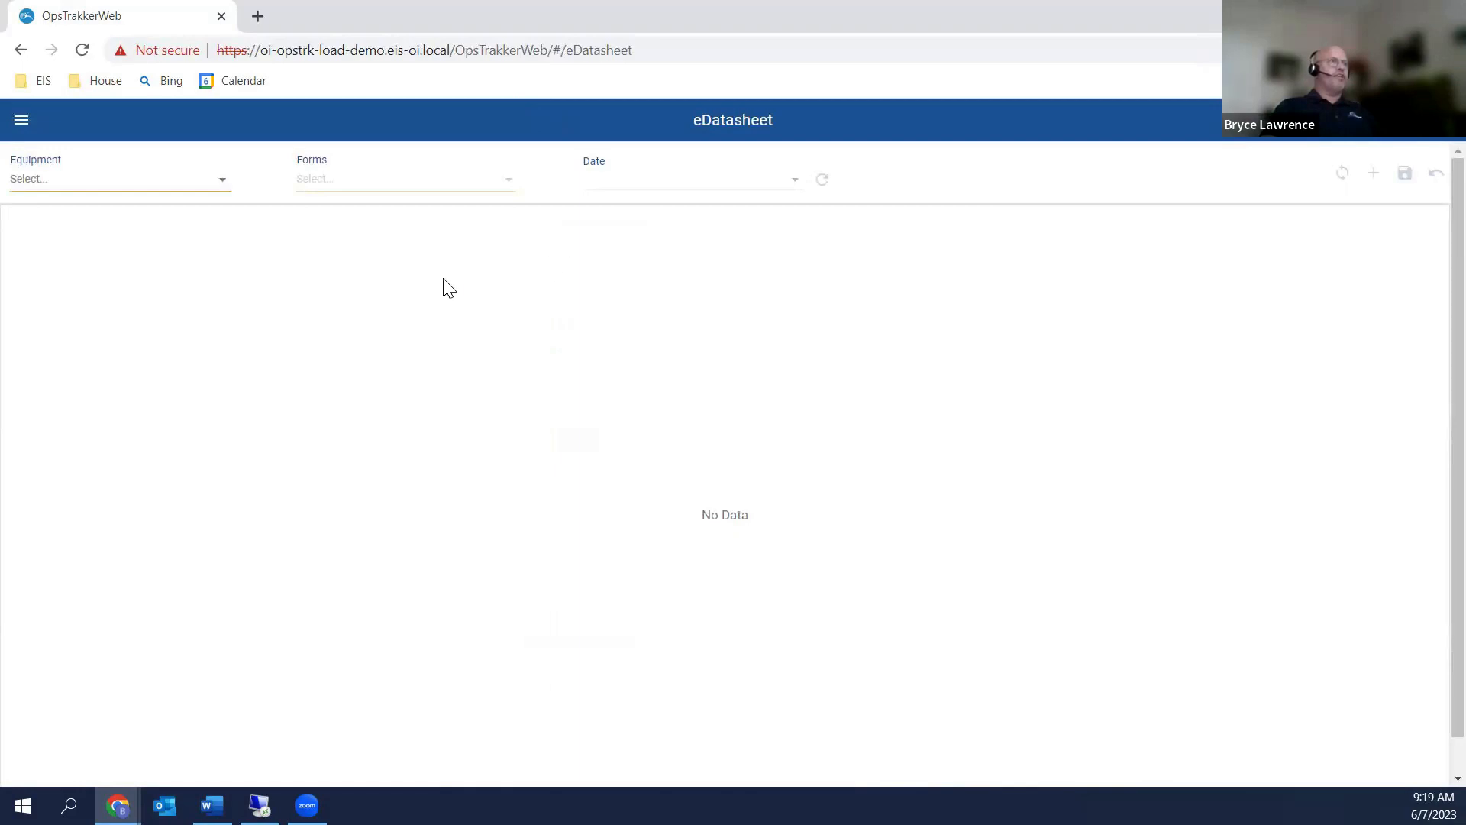
Select Packaging Line 1 as the equipment and Status Tracking as the form
left_click(217, 182)
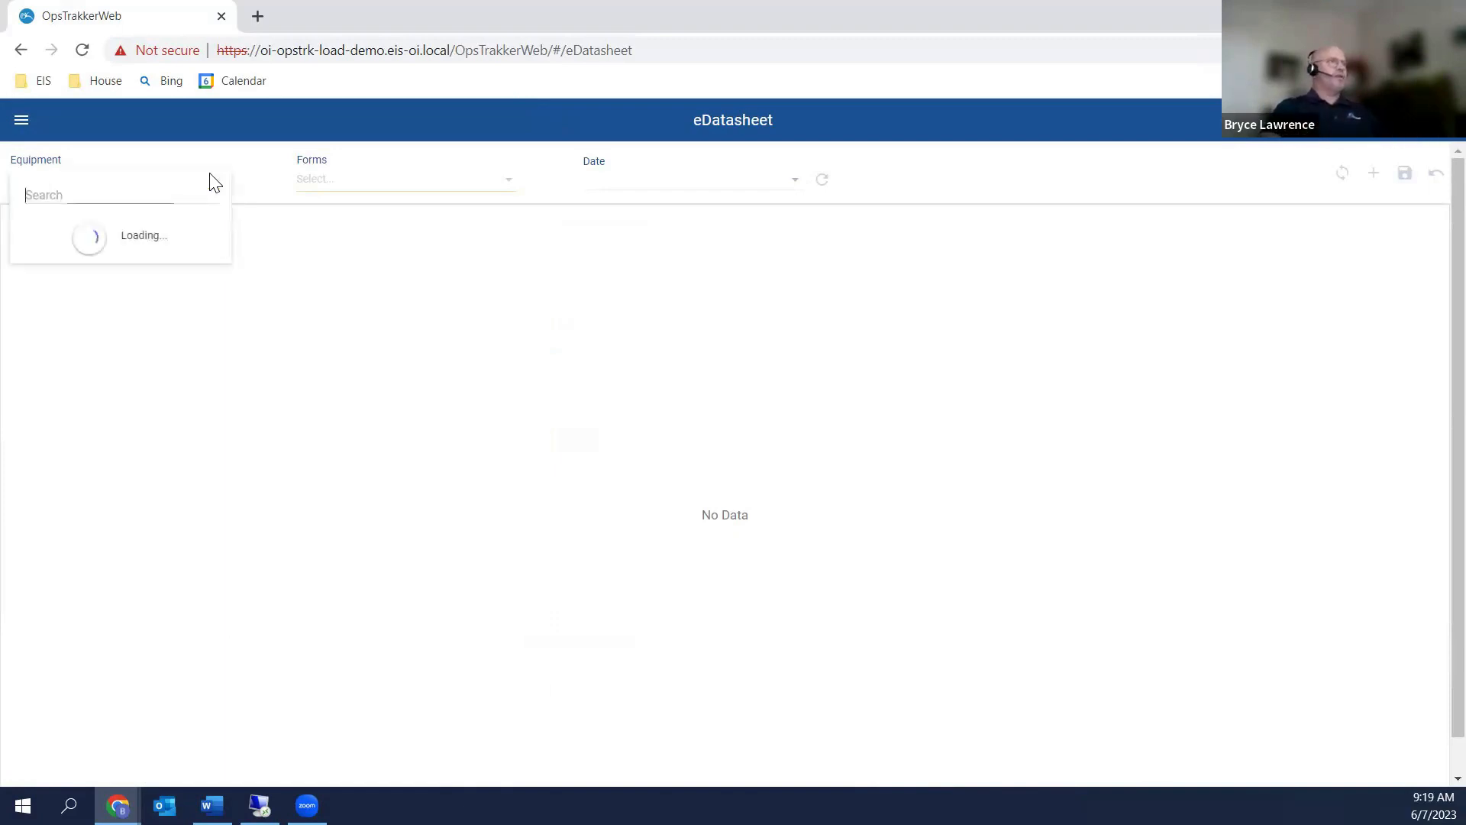
scroll(123, 300, "down", 1)
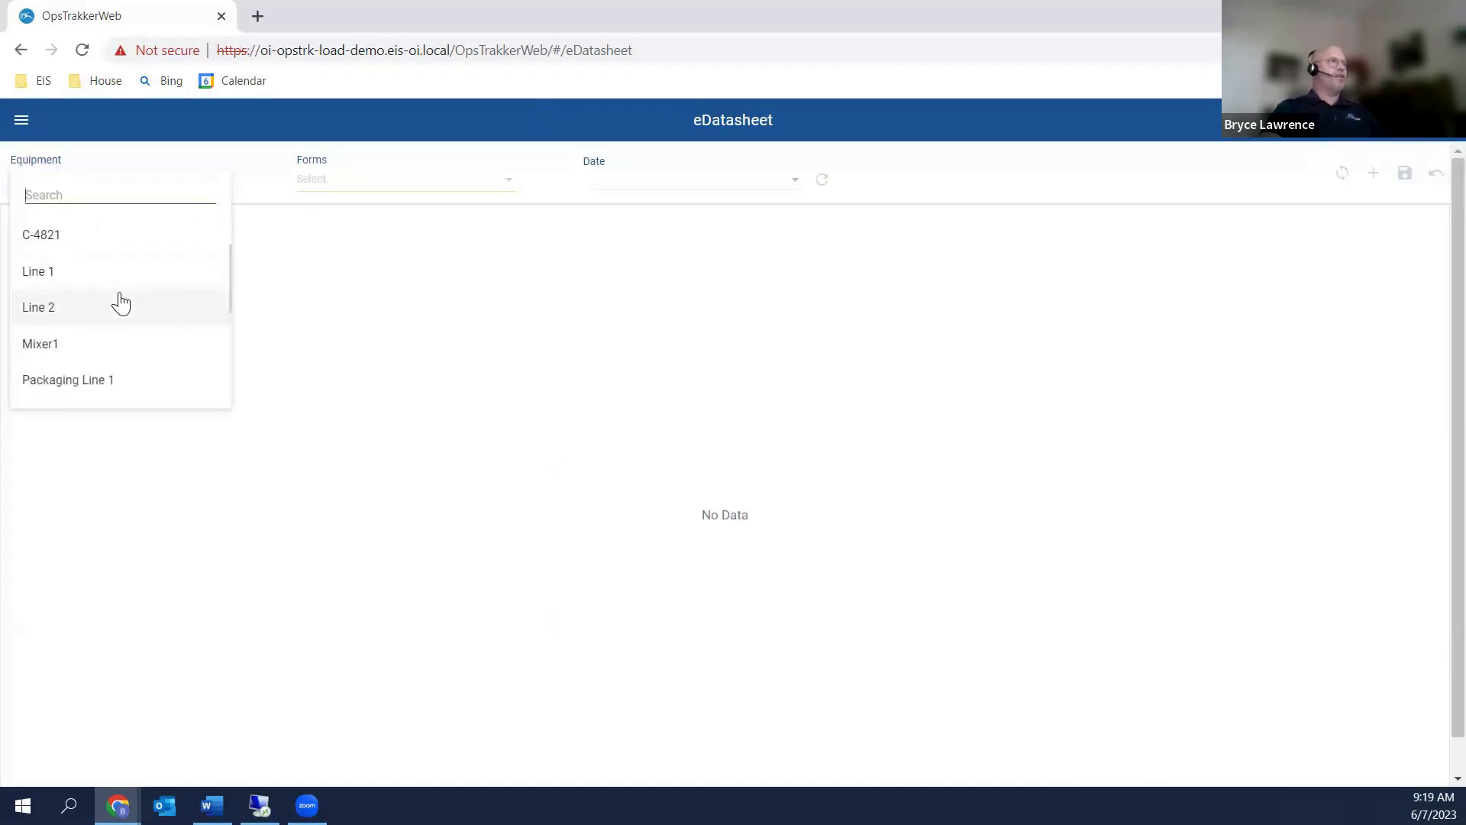
scroll(120, 300, "down", 1)
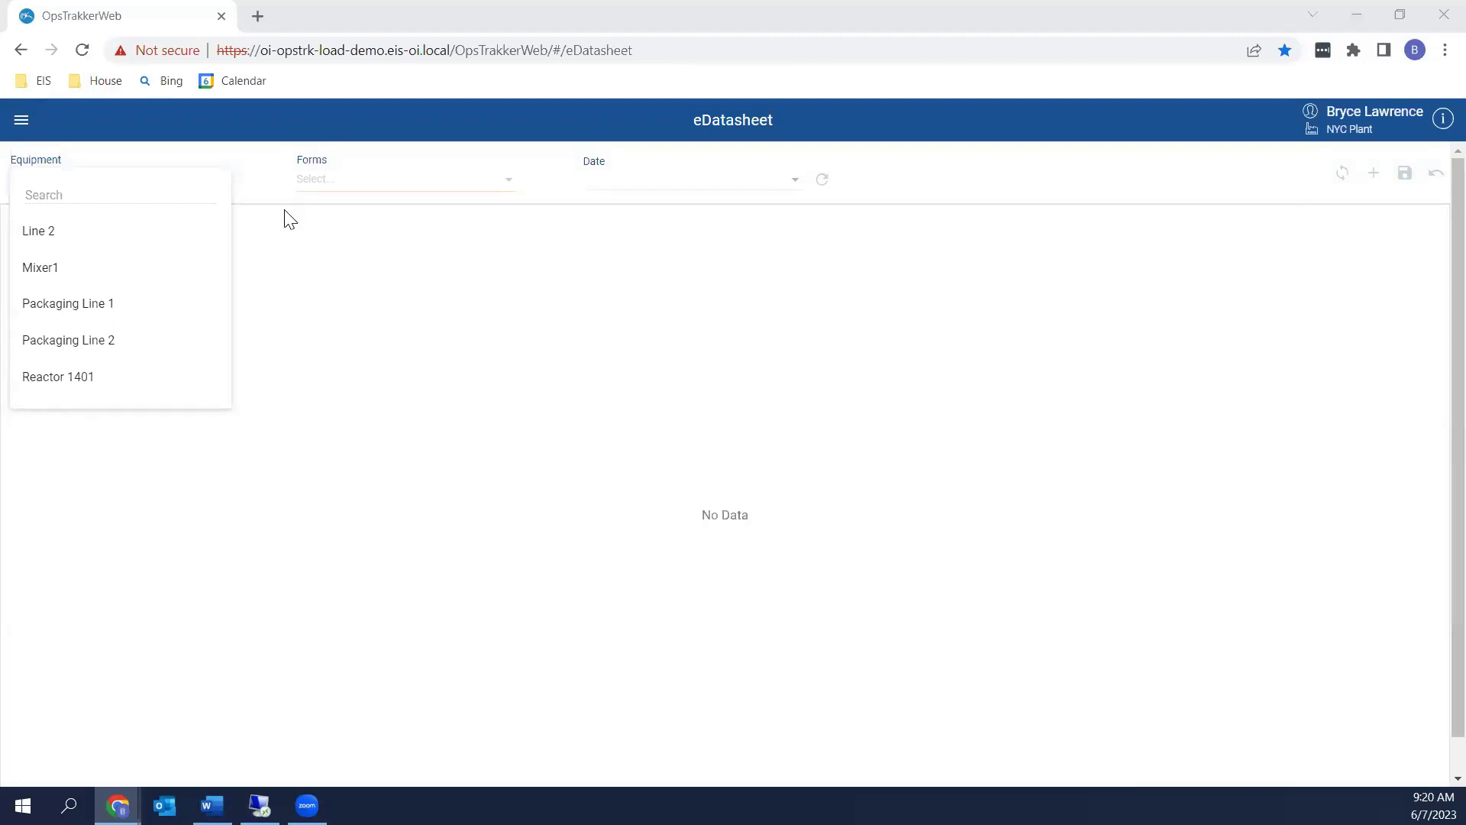
left_click(122, 307)
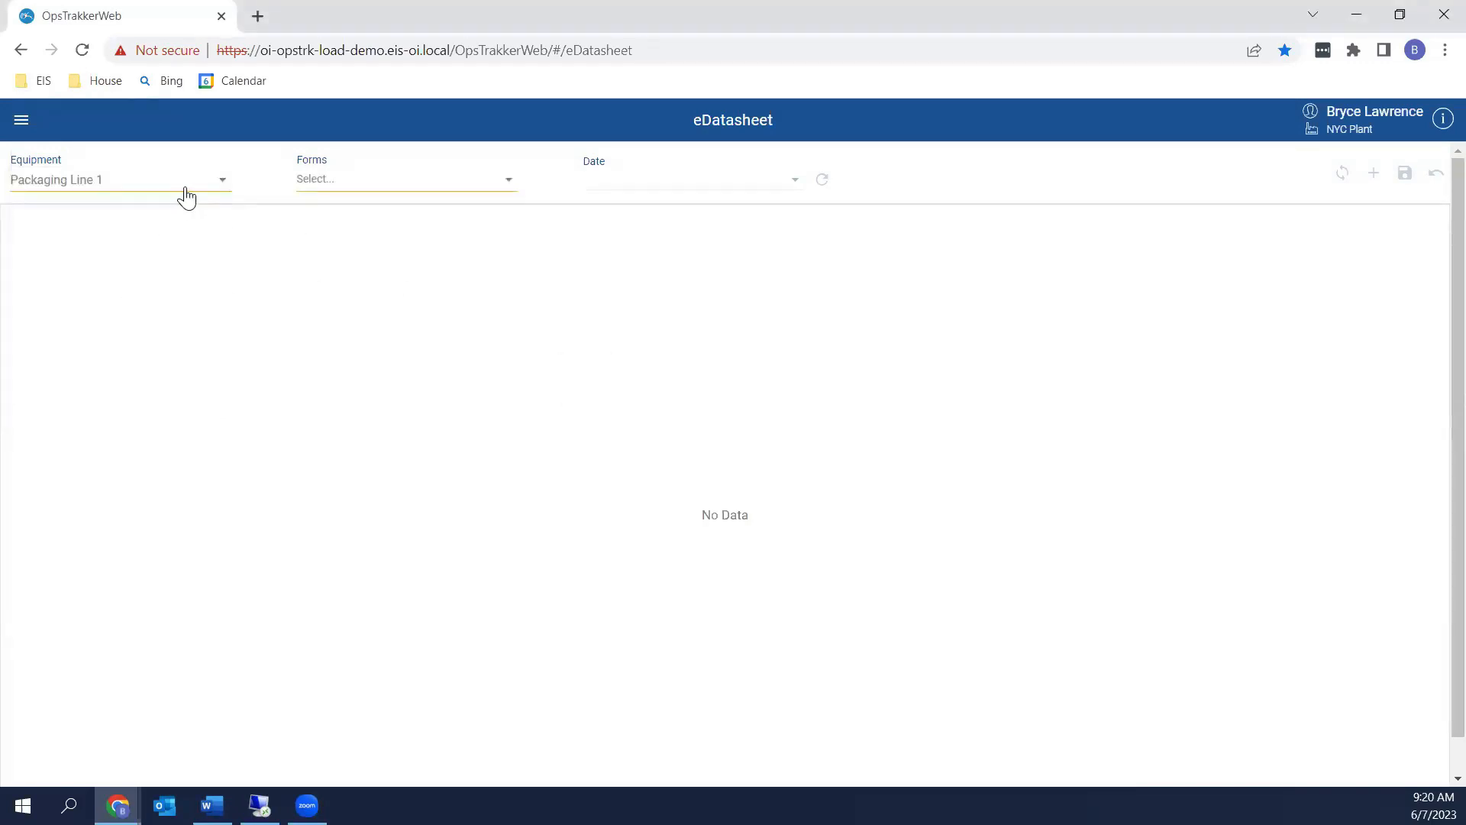
left_click(353, 191)
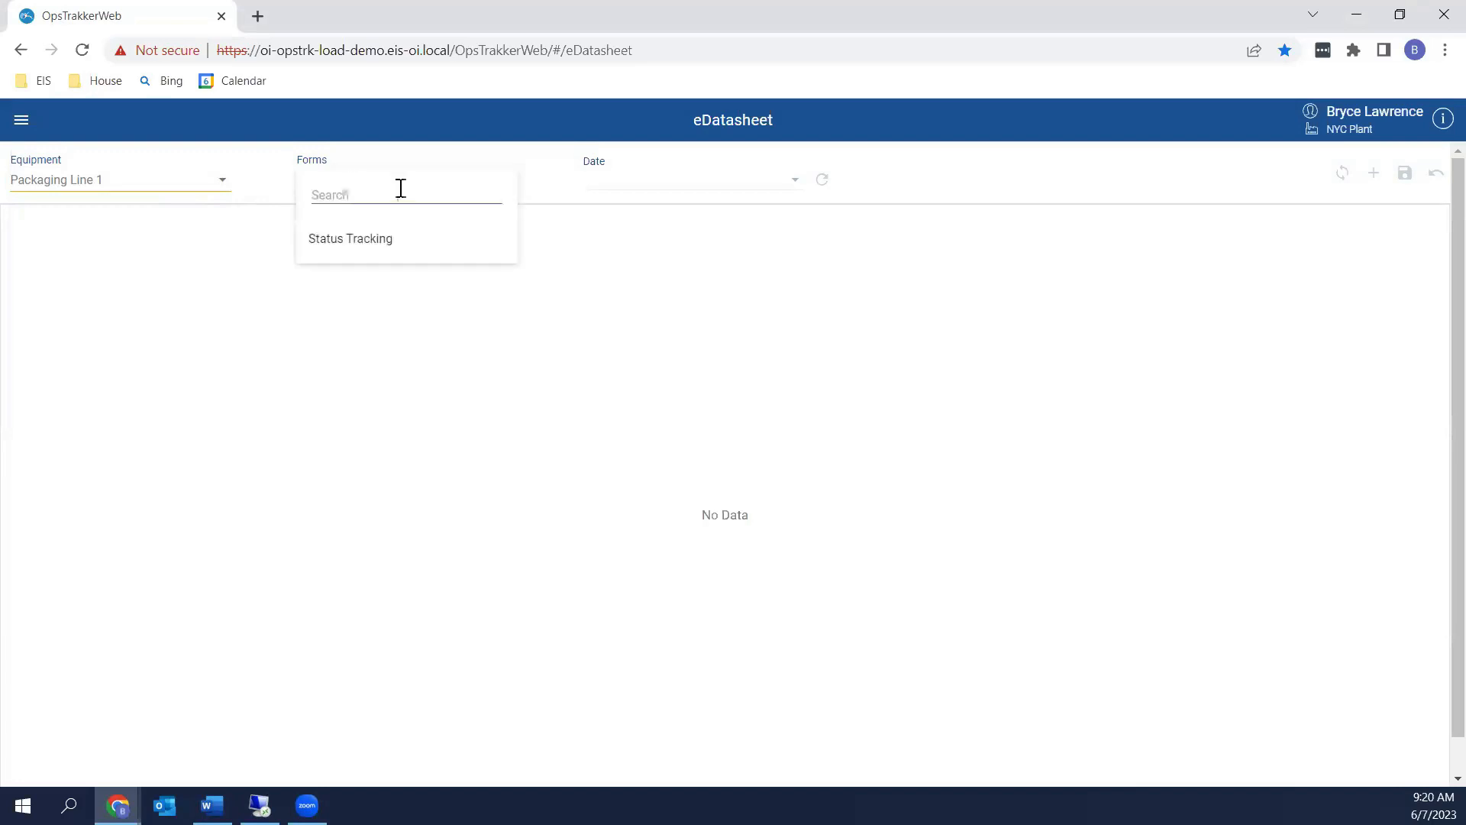
left_click(384, 241)
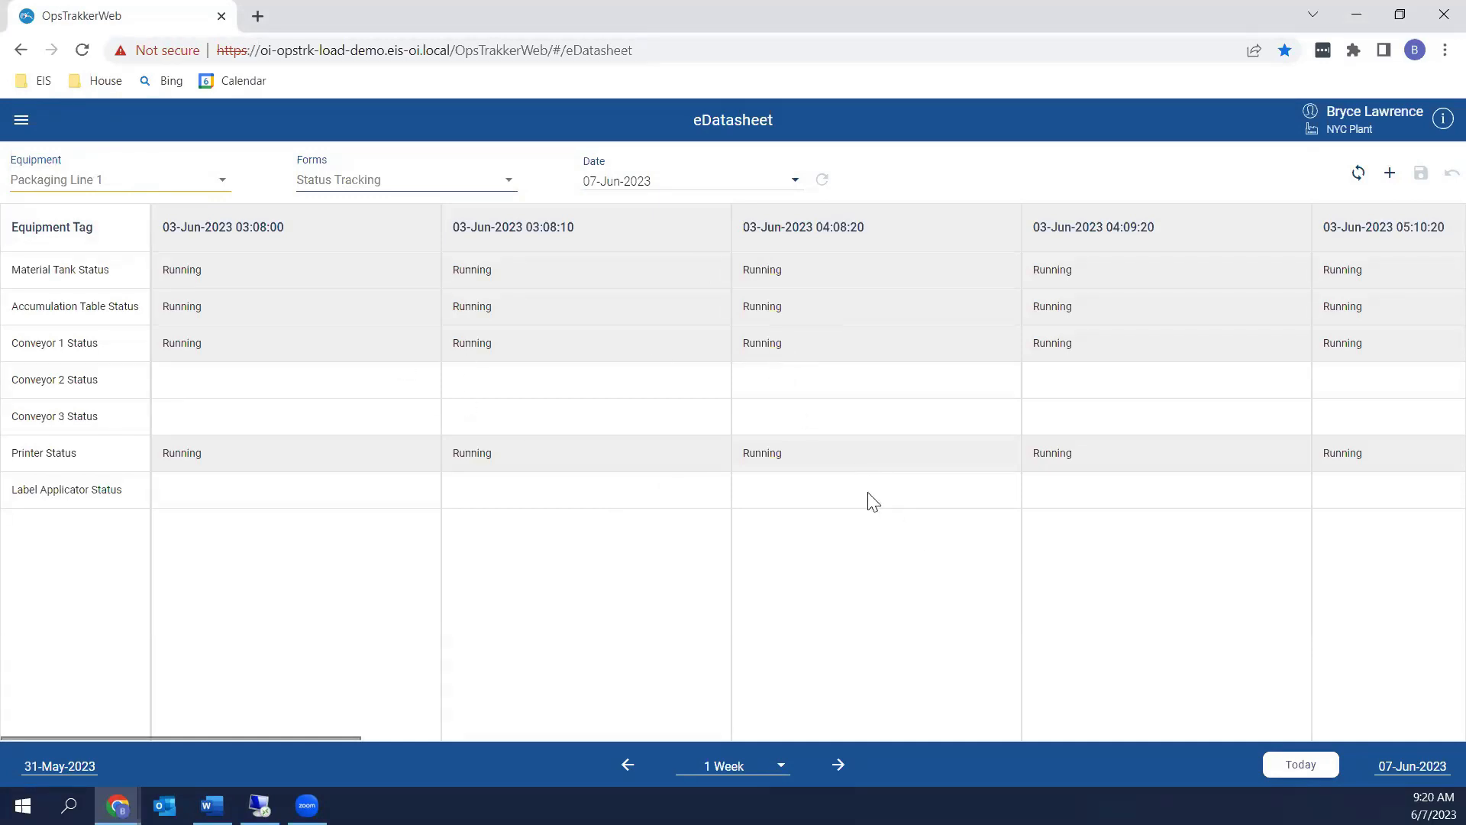
Narrow the eDatasheet grid to 1 Day, then bring up PI System Explorer full-screen
left_click(756, 769)
left_click(710, 655)
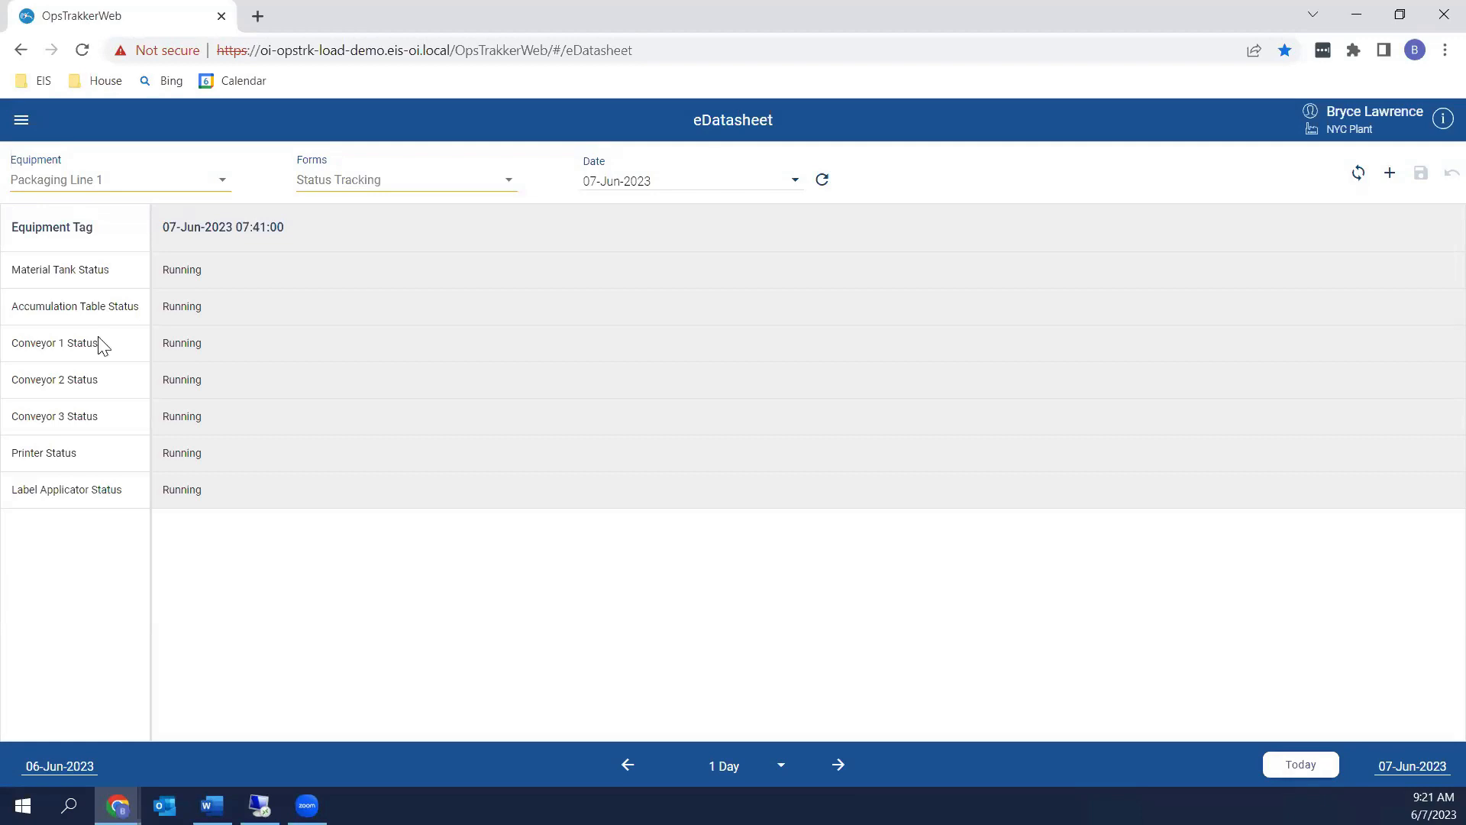
key("alt+Tab")
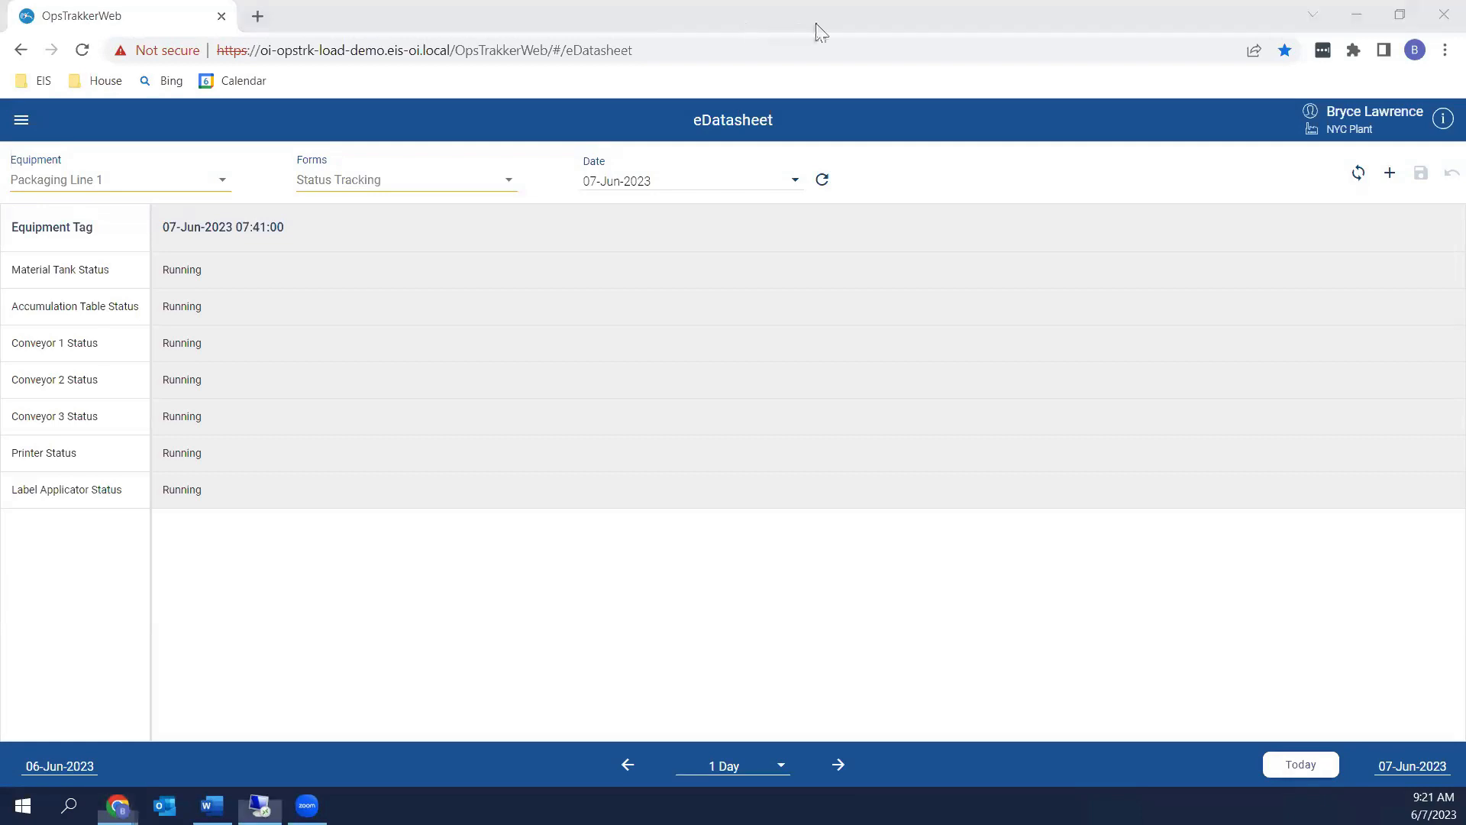
left_click(929, 27)
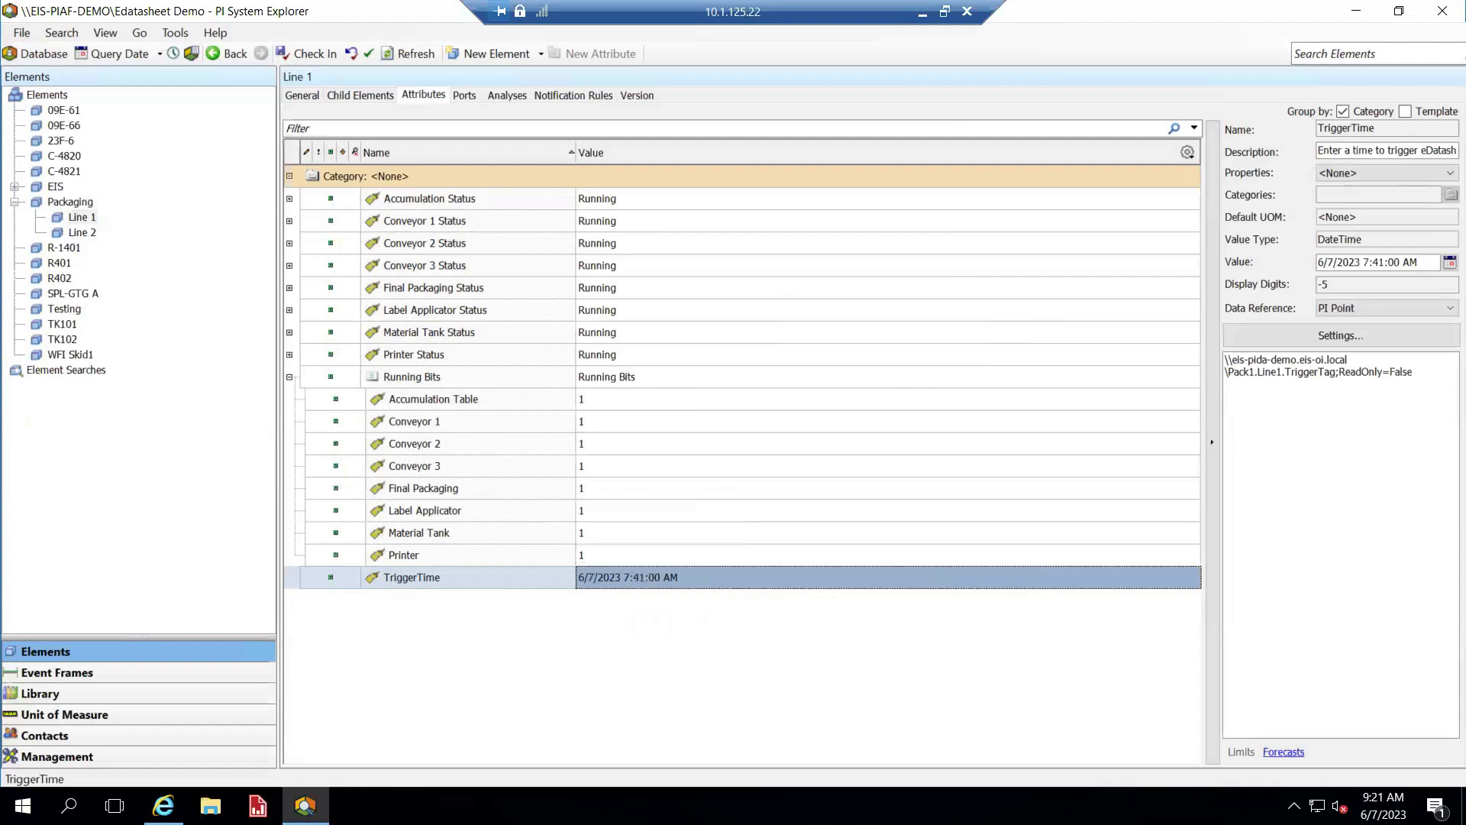
Set Line 1's Conveyor 2 running bit to 0
mouse_move(703, 434)
left_click(600, 441)
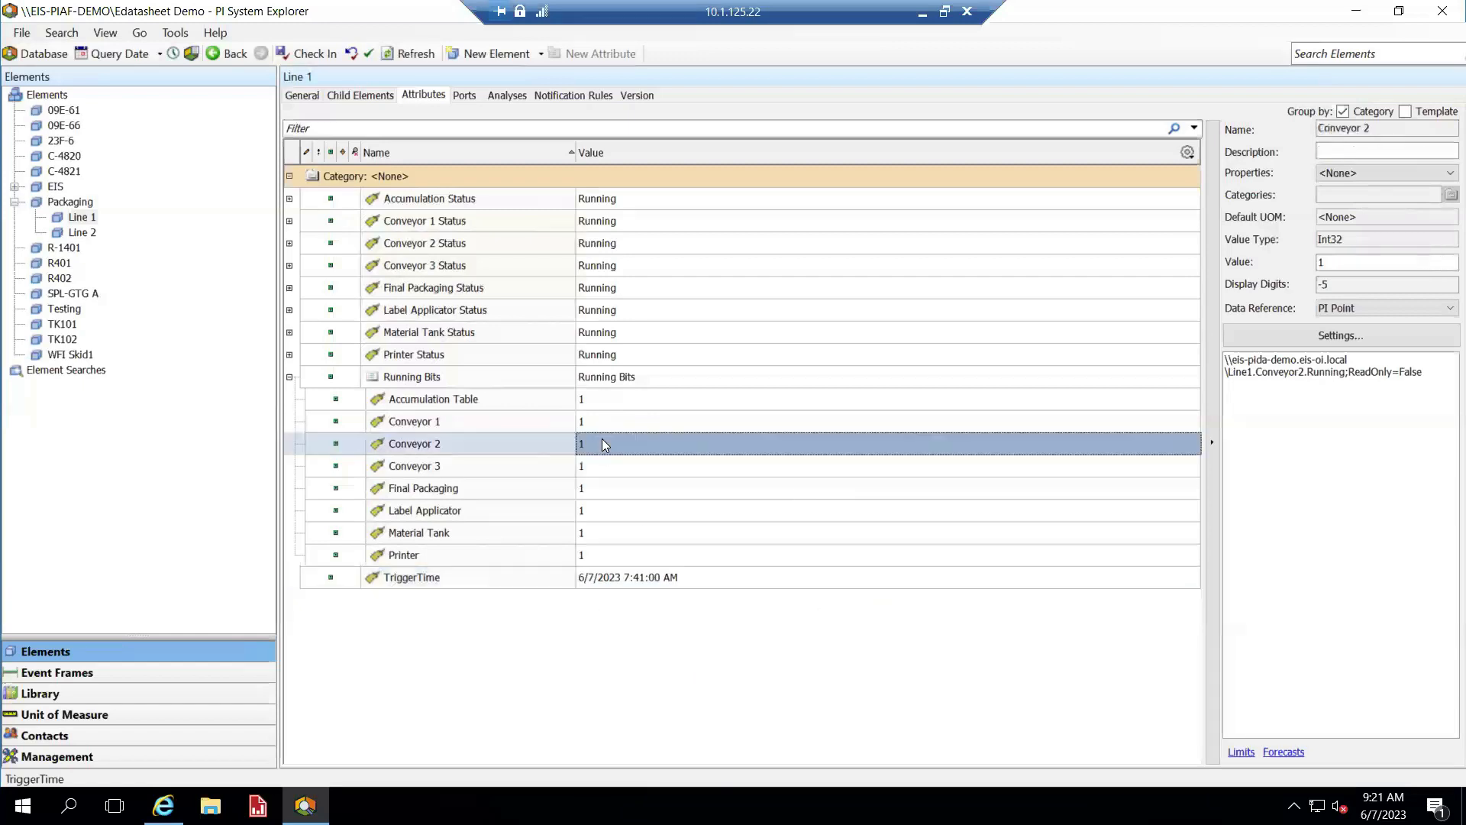
left_click(603, 436)
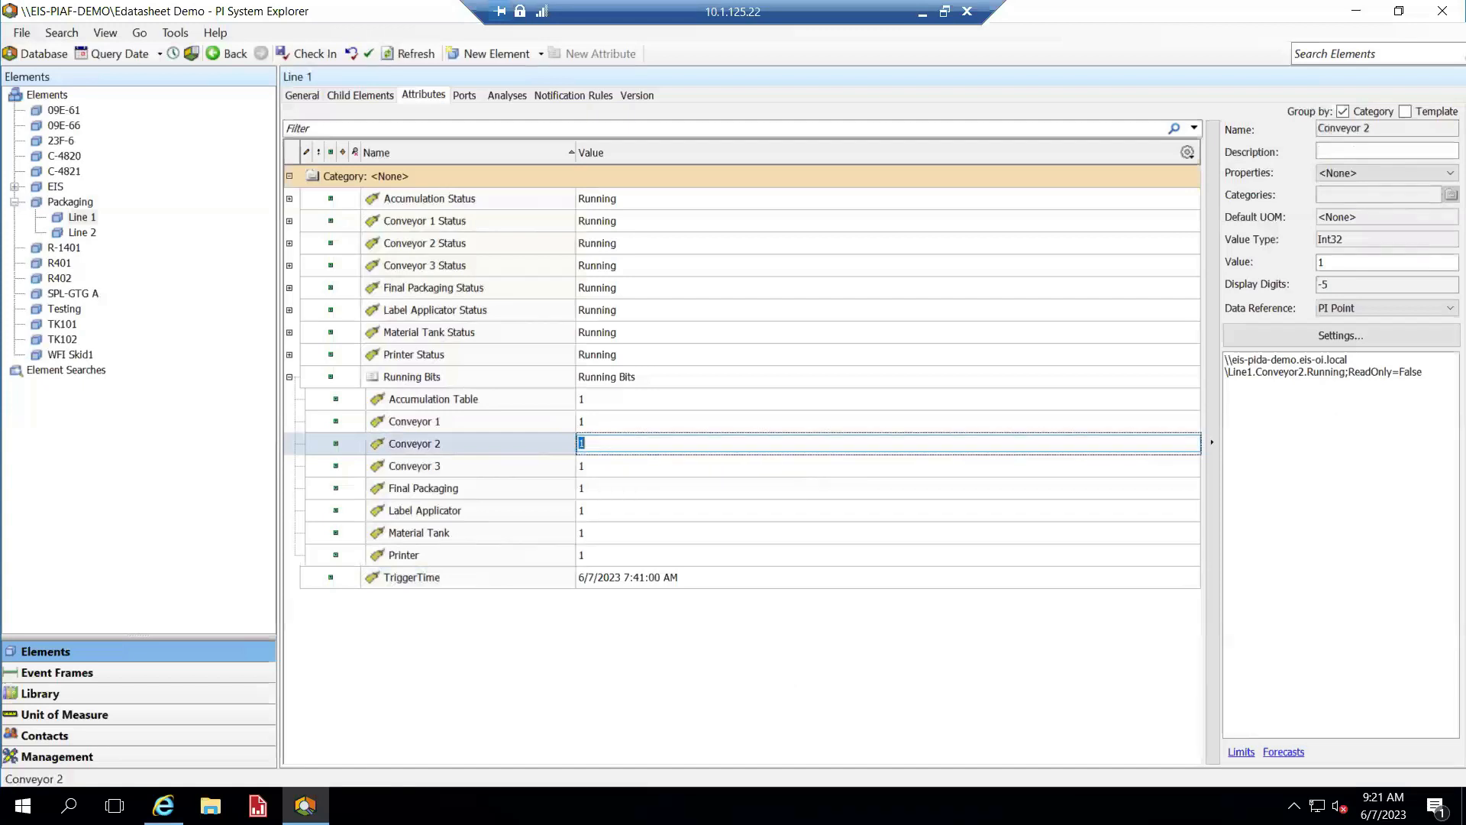
type("0")
key("Return")
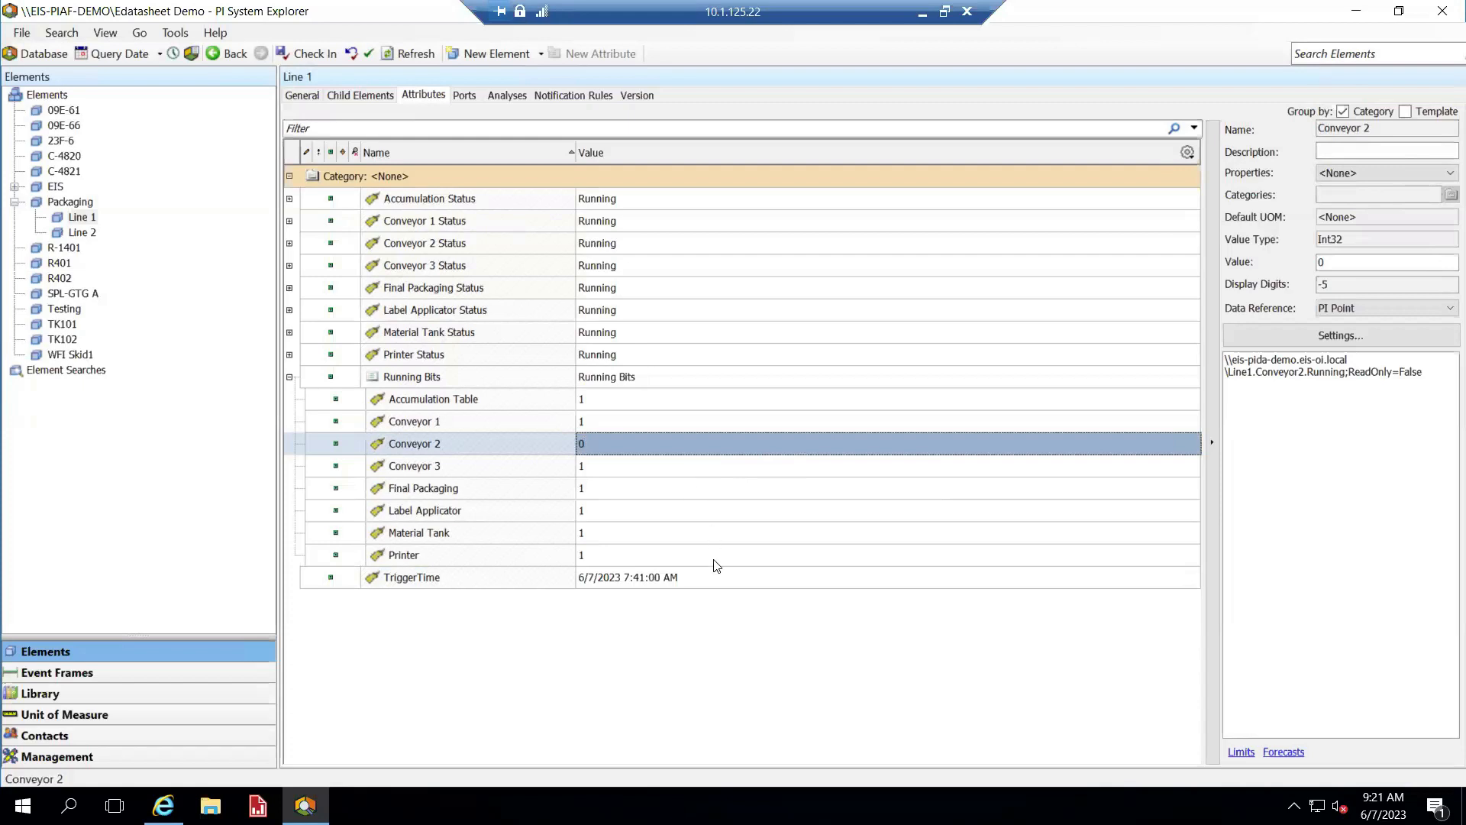
Change TriggerTime from 7:41:00 AM to 6/7/2023 9:21:00 AM
left_click(632, 578)
left_click(632, 578)
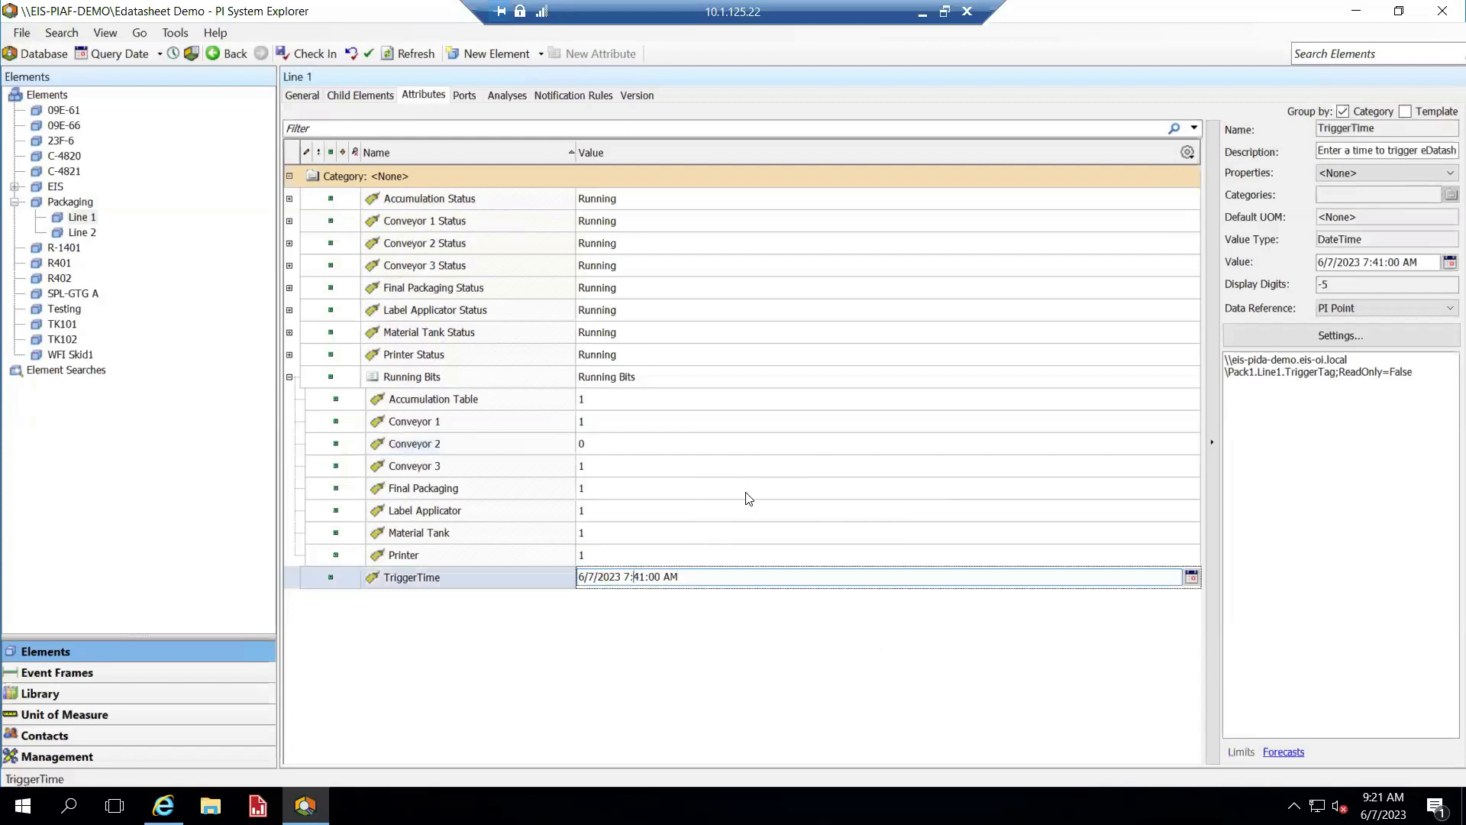
key("Left")
key("Left")
key("shift+Right")
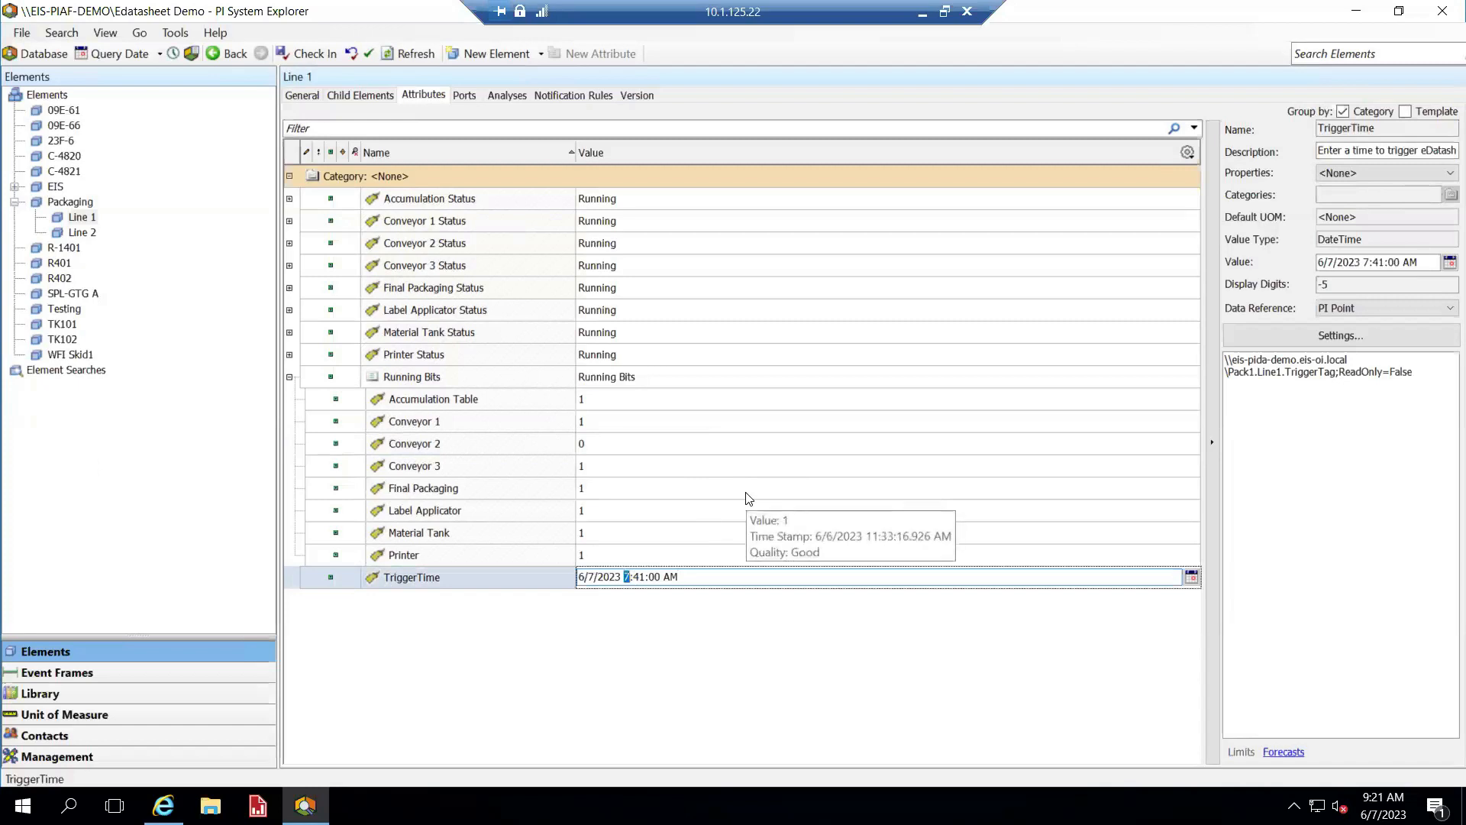
type("9")
key("Right")
key("Right")
key("shift+Left")
type("2")
key("Return")
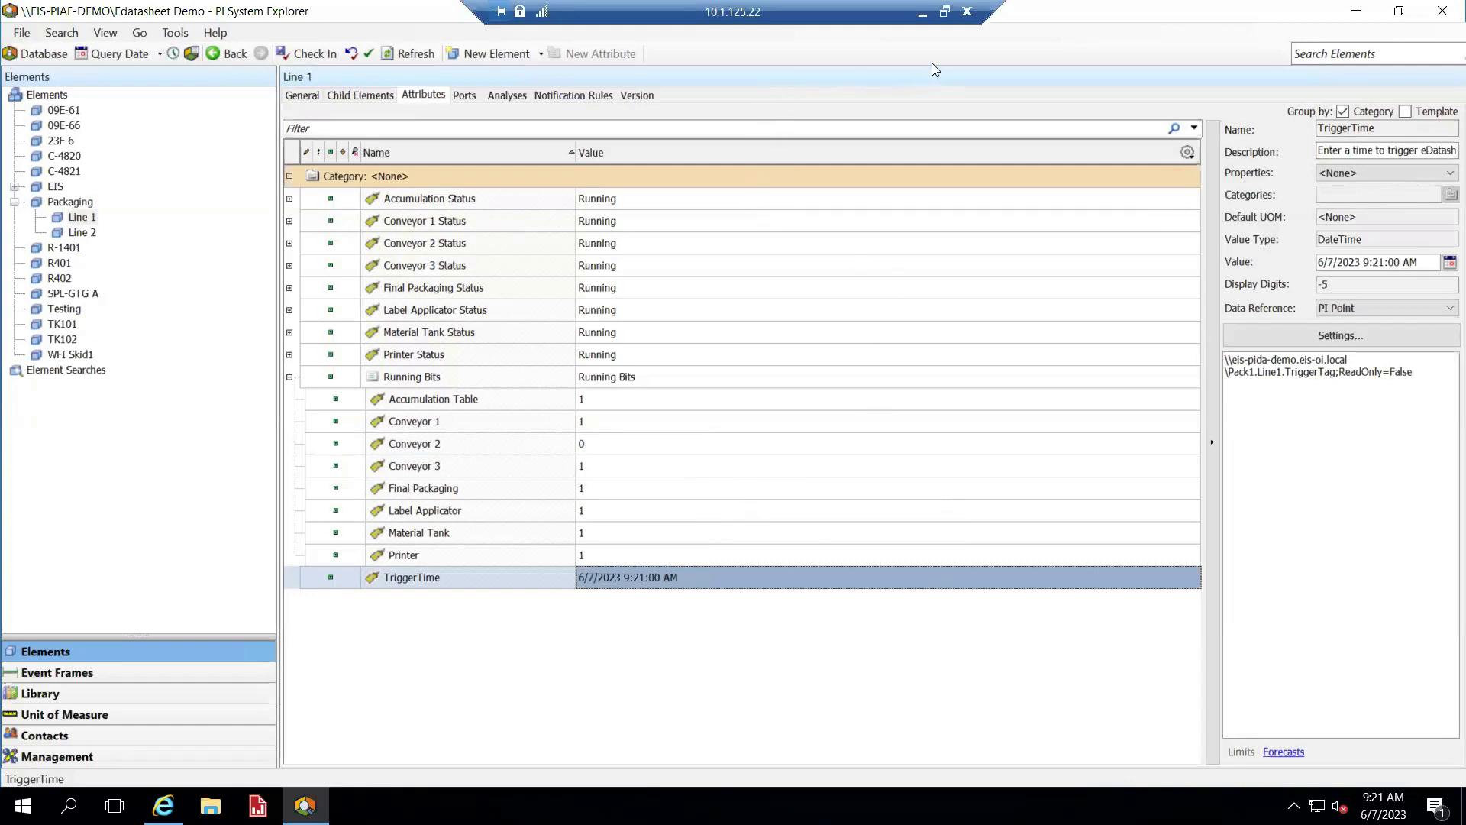
Return to the eDatasheet and refresh it to load the new 07-Jun-2023 09:21:00 column
left_click(922, 16)
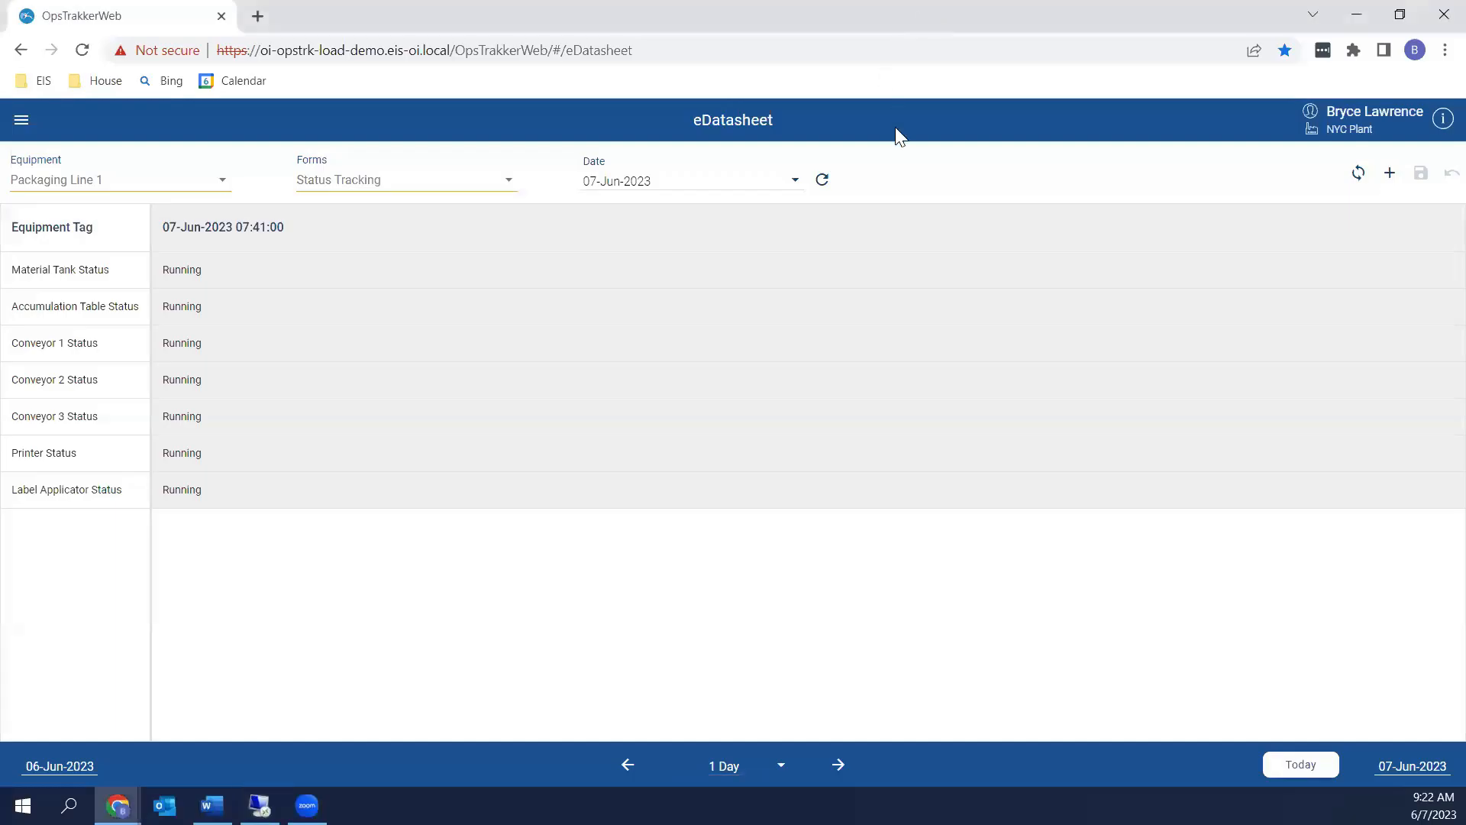
left_click(1358, 175)
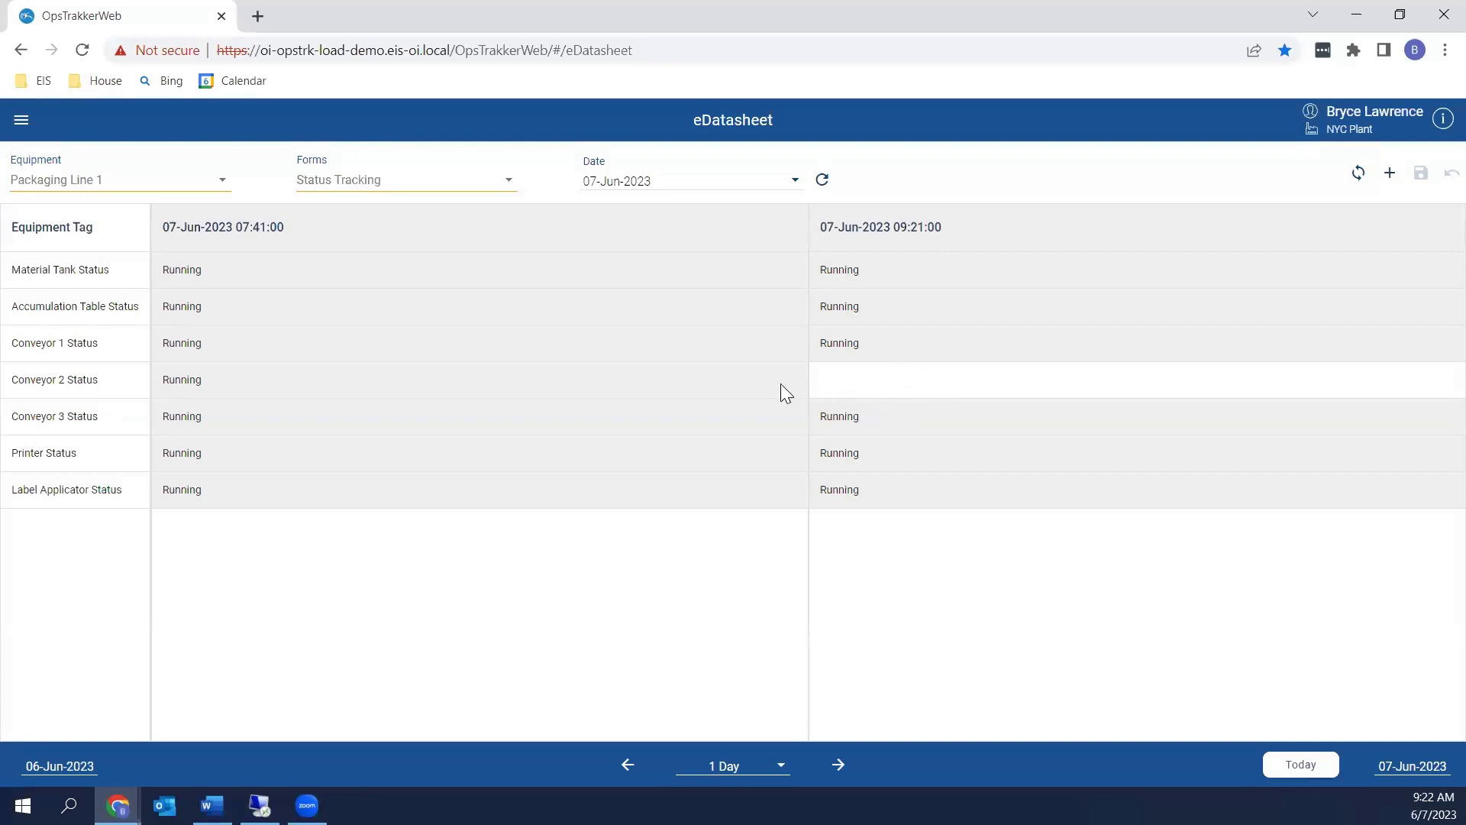
Set Conveyor 2 Status in the 07-Jun-2023 09:21:00 column to Unplanned Stop
left_click(888, 383)
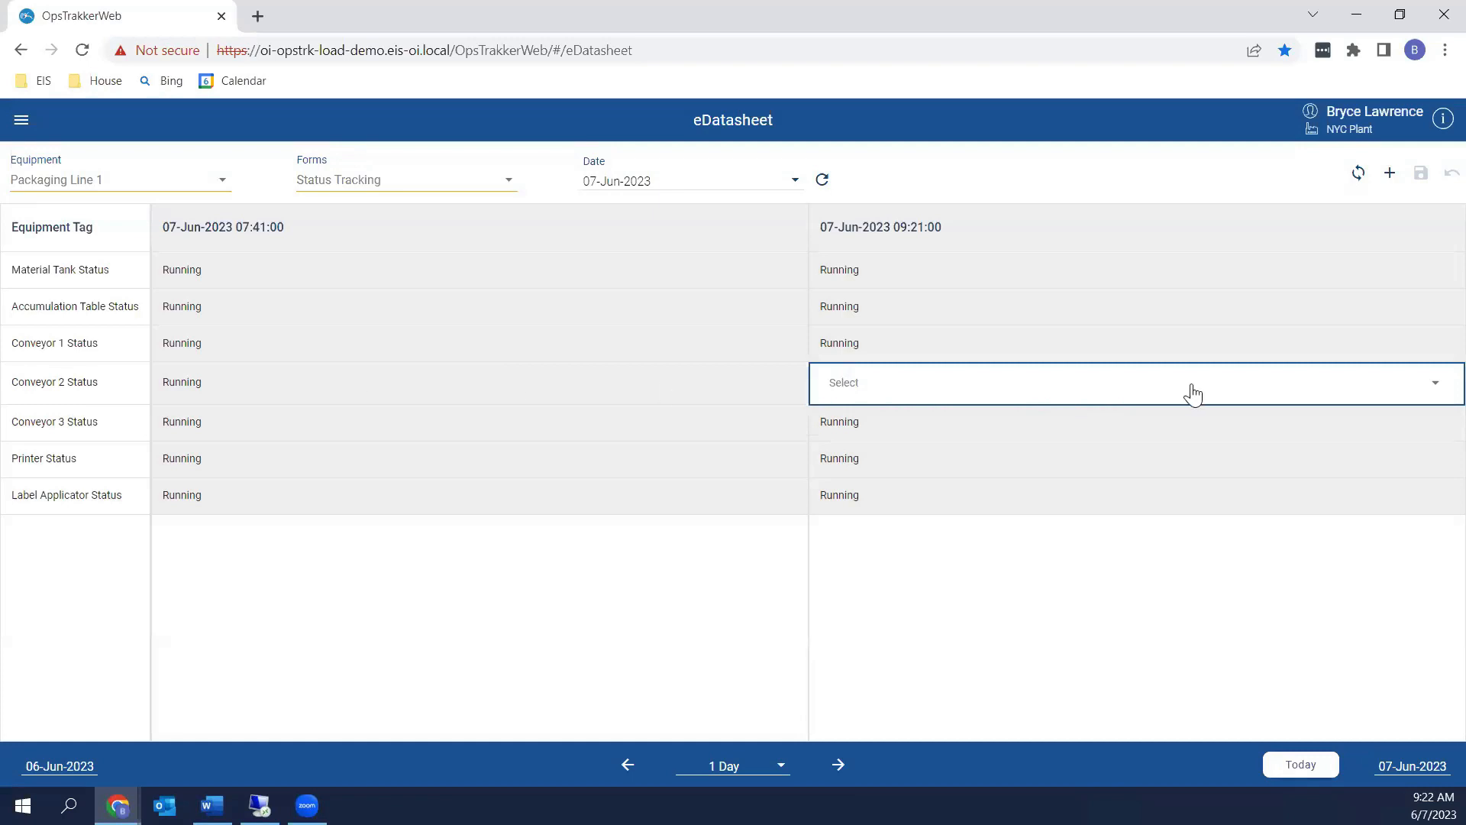
left_click(1431, 390)
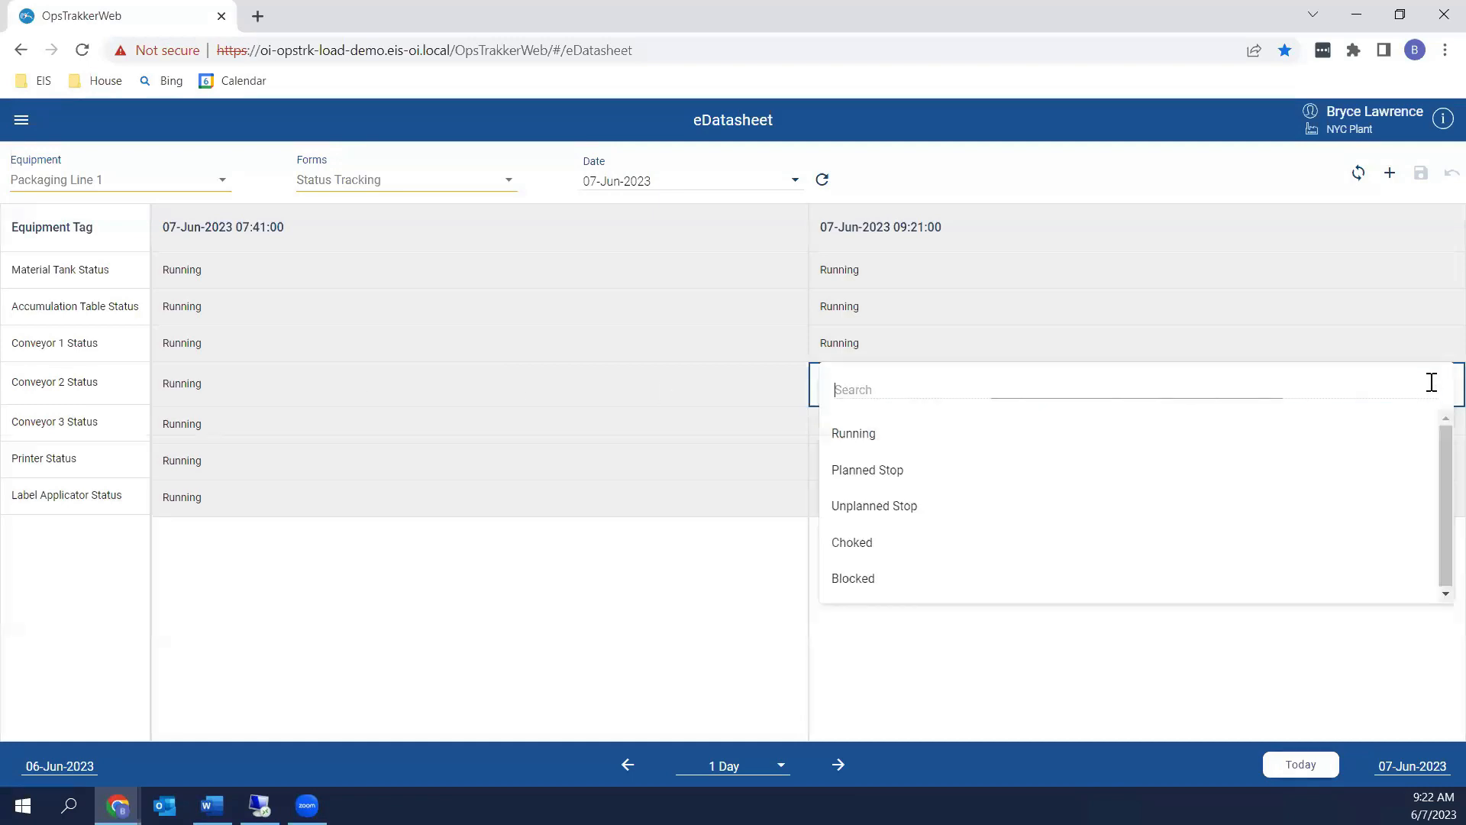
left_click(895, 505)
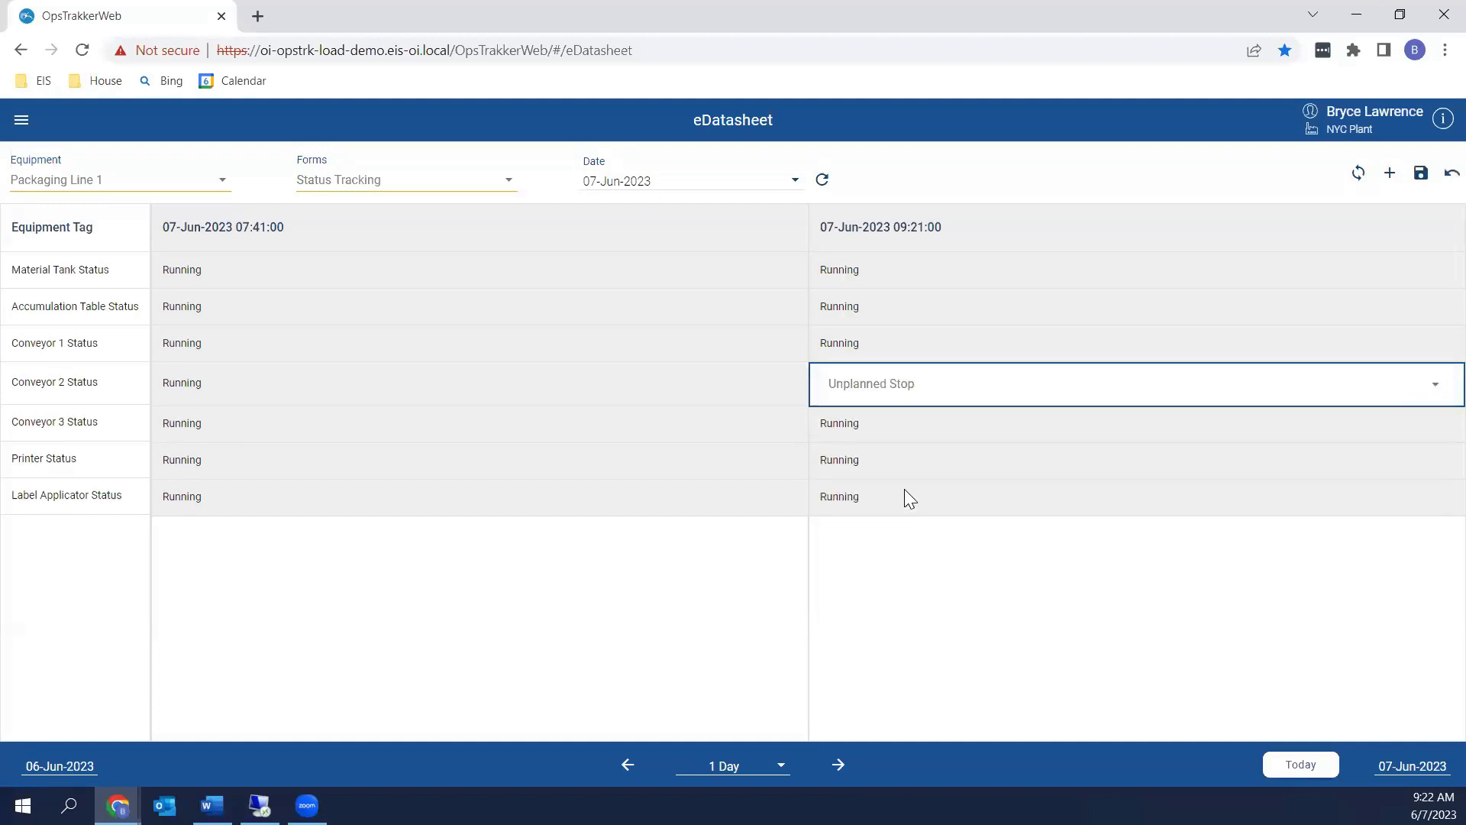
left_click(1434, 390)
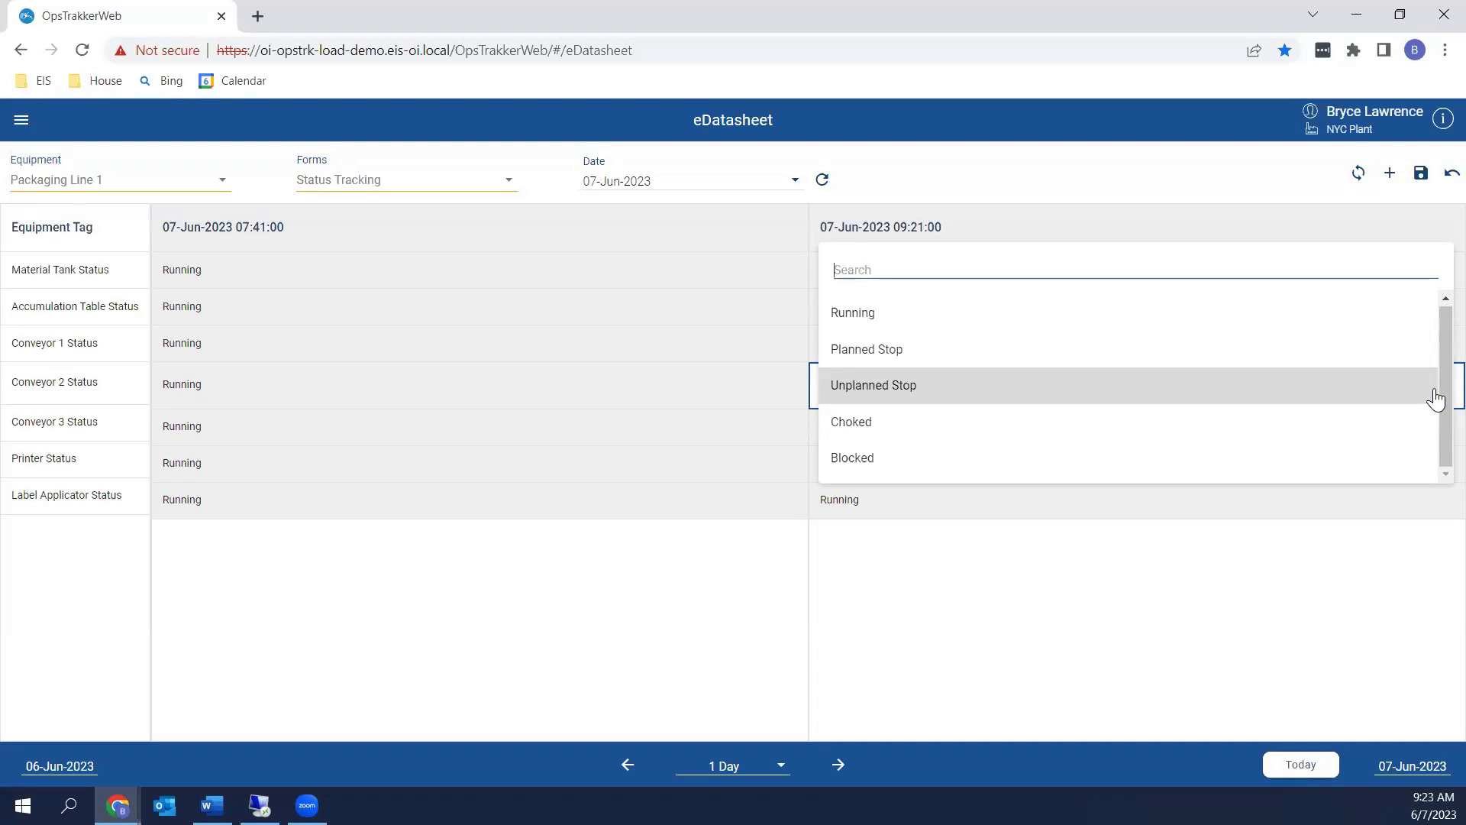
left_click(912, 659)
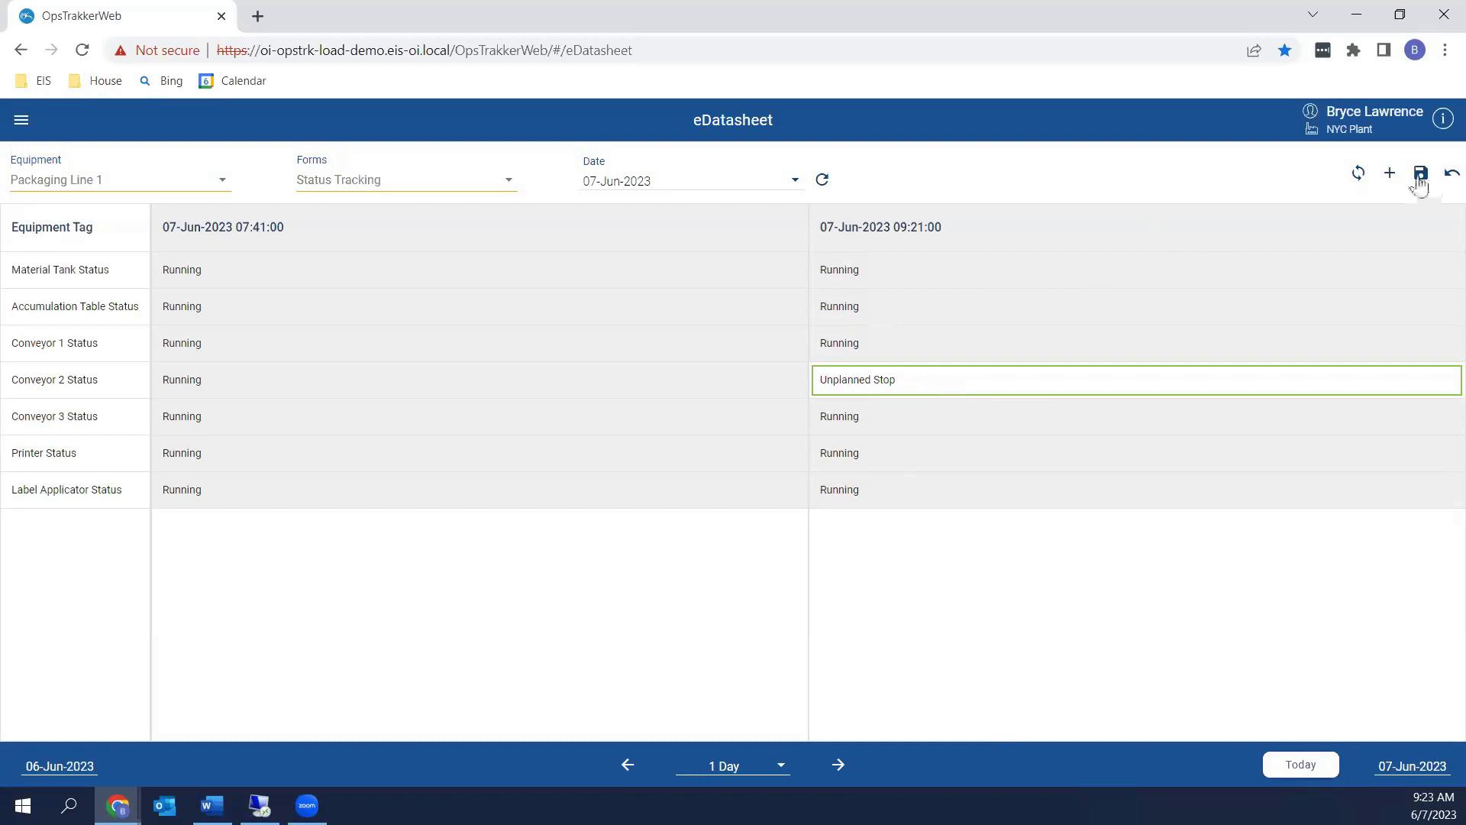
Save the Conveyor 2 Unplanned Stop entry, keeping Packaging Line 1 selected as equipment
left_click(1421, 175)
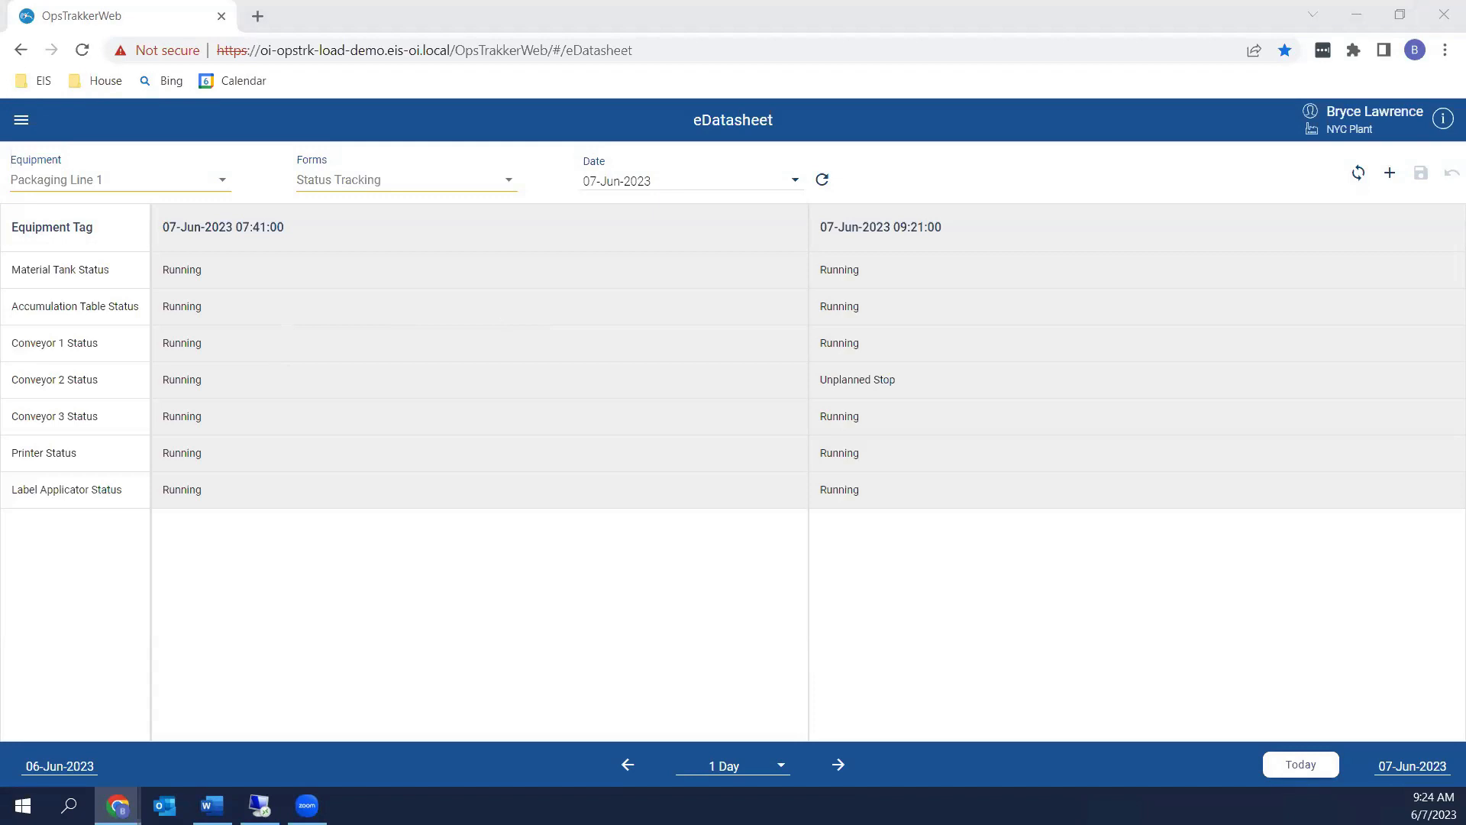
left_click(220, 189)
right_click(292, 197)
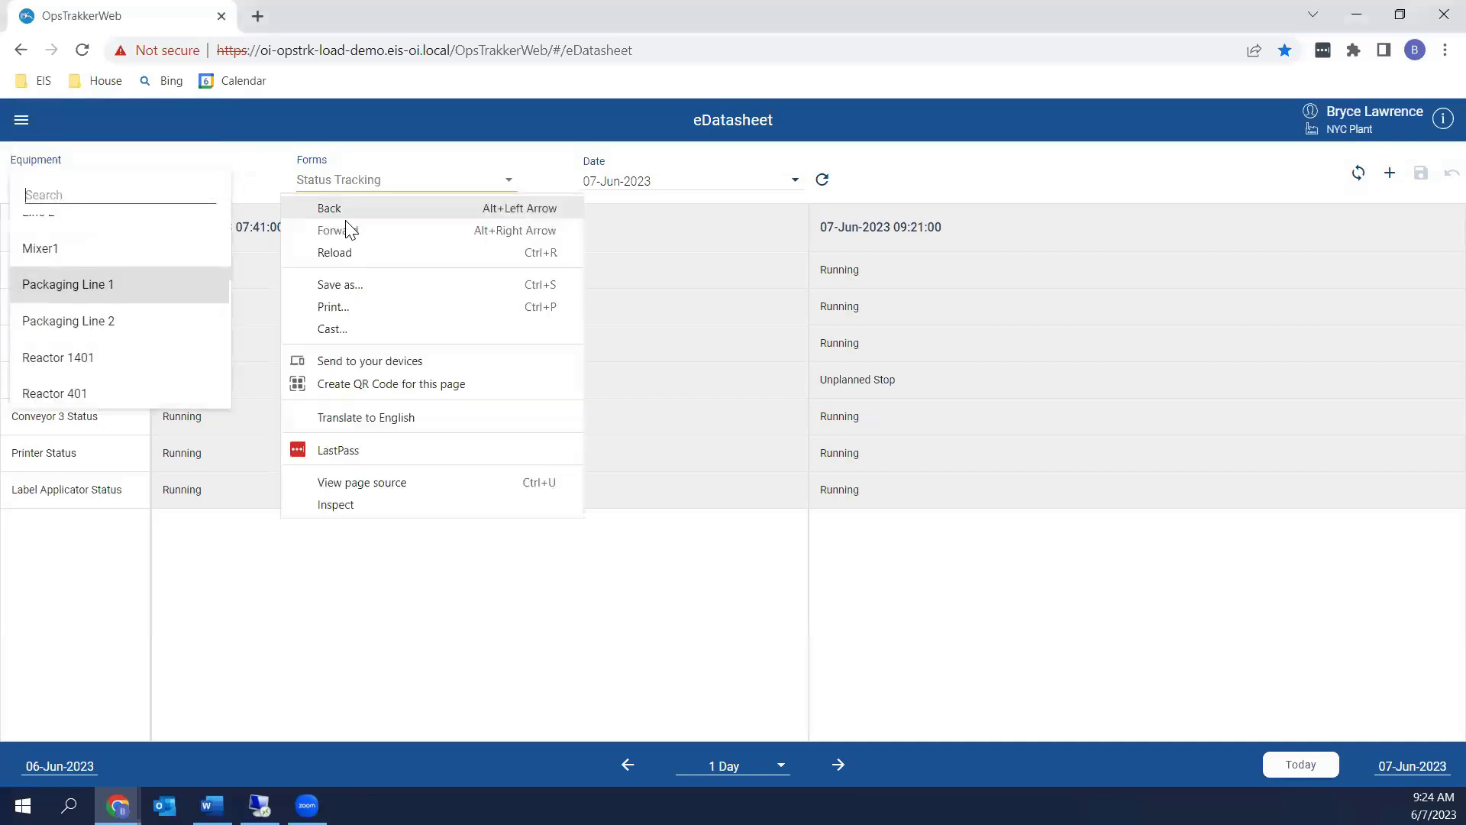
left_click(1009, 188)
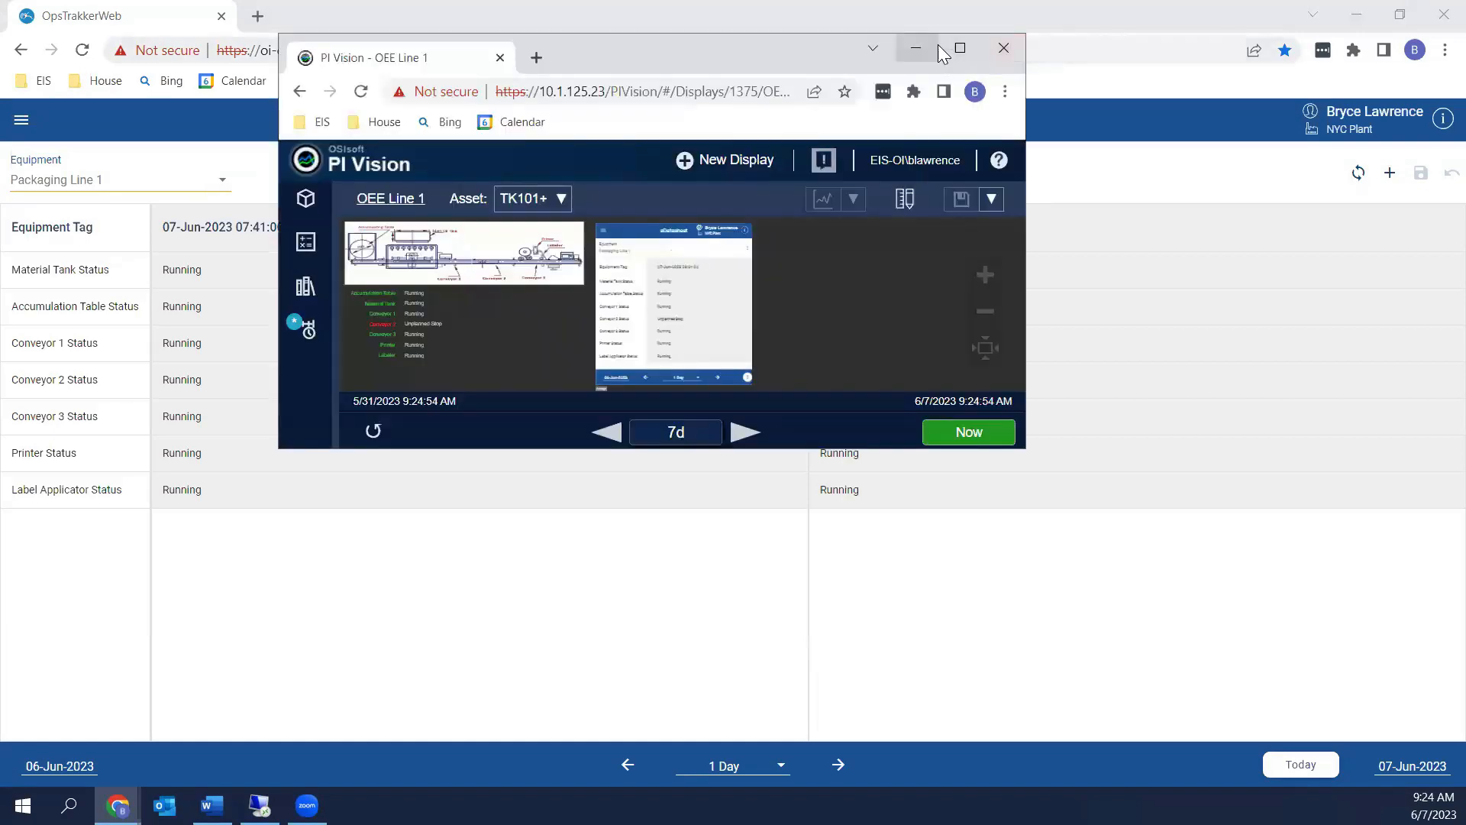
Maximize the PI Vision OEE Line 1 display and check Conveyor 2's Unplanned Stop status
left_click(961, 53)
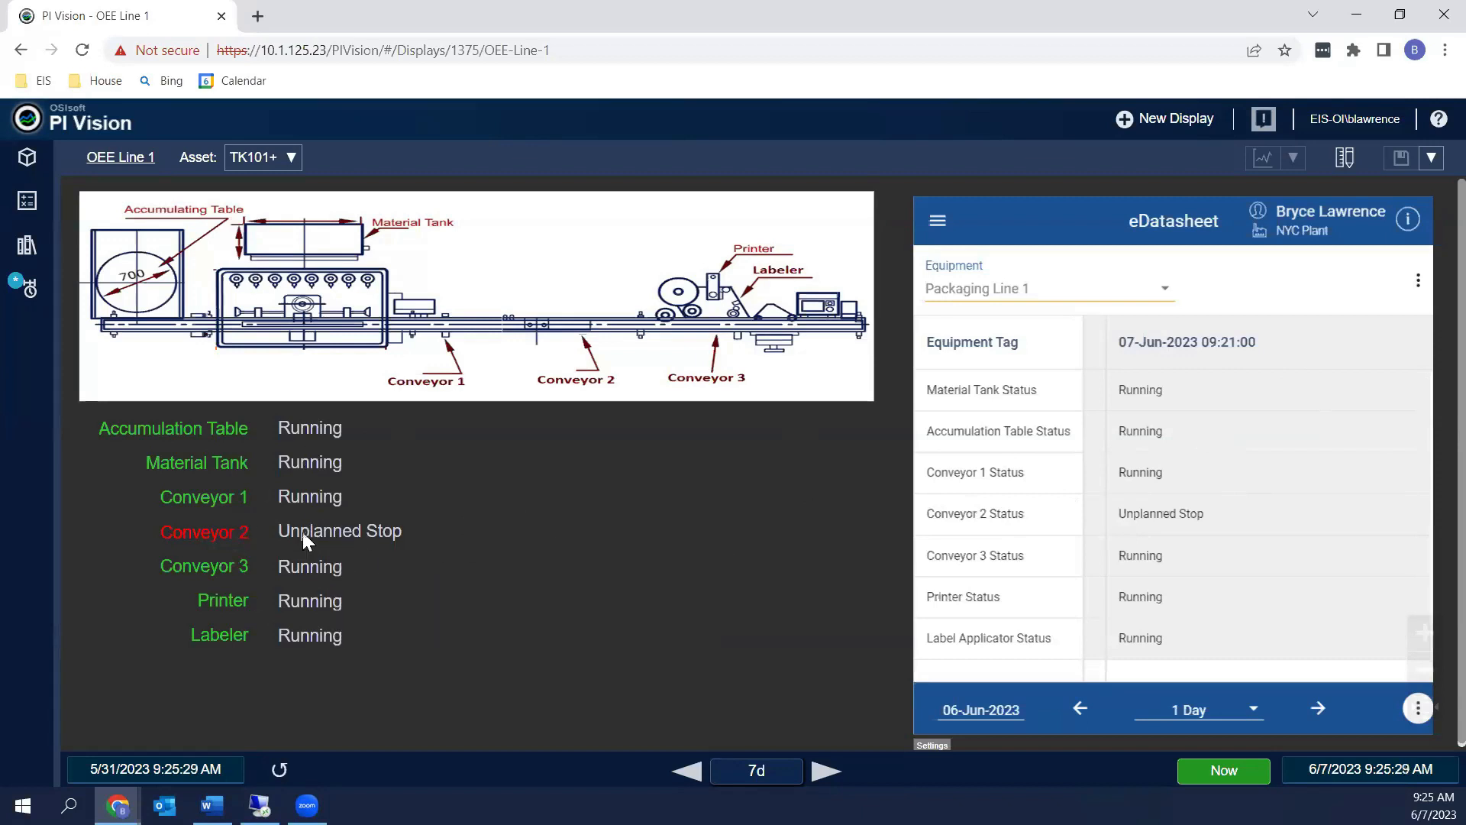
mouse_move(303, 537)
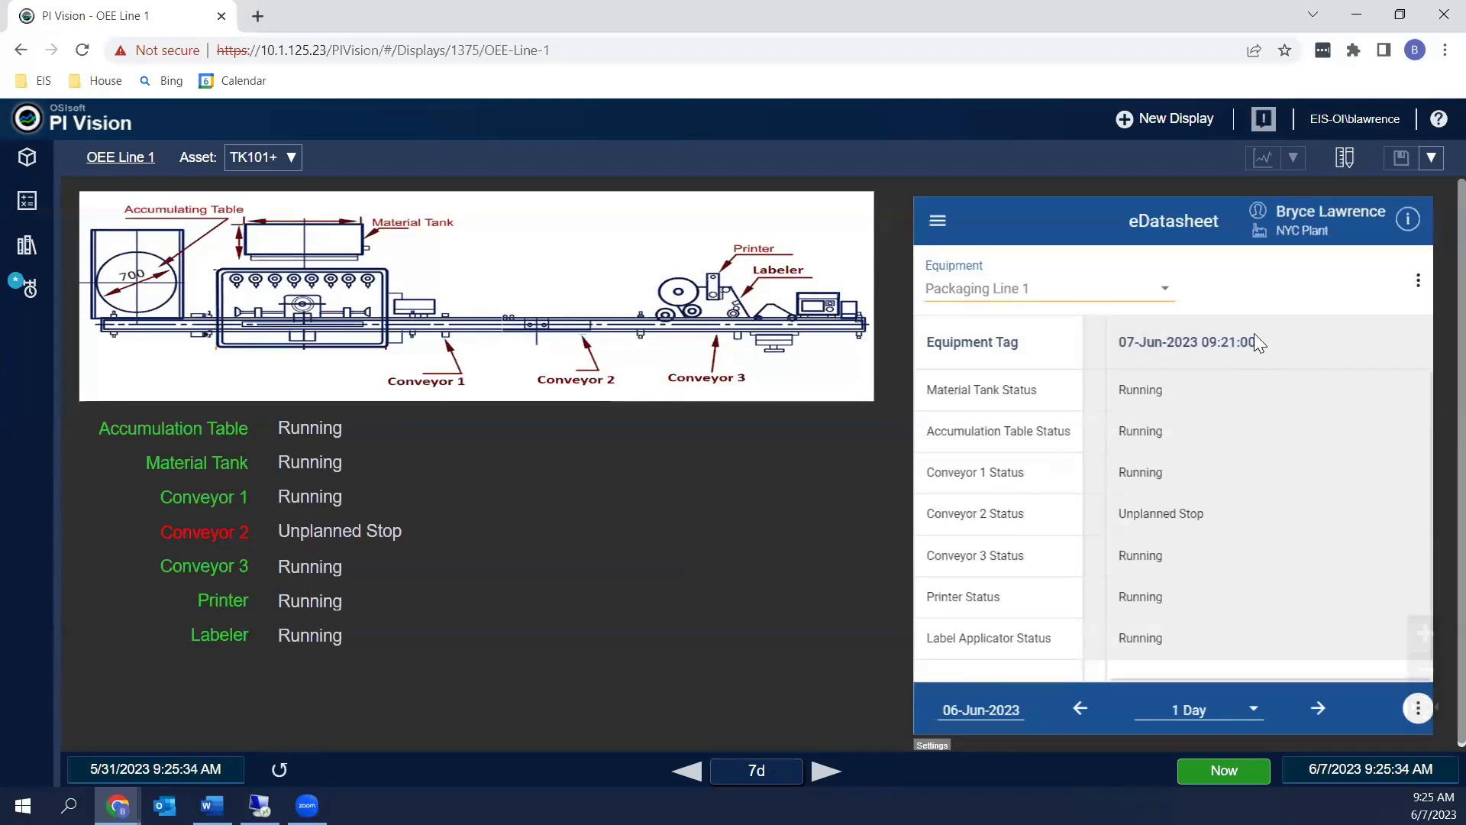
left_click(1246, 514)
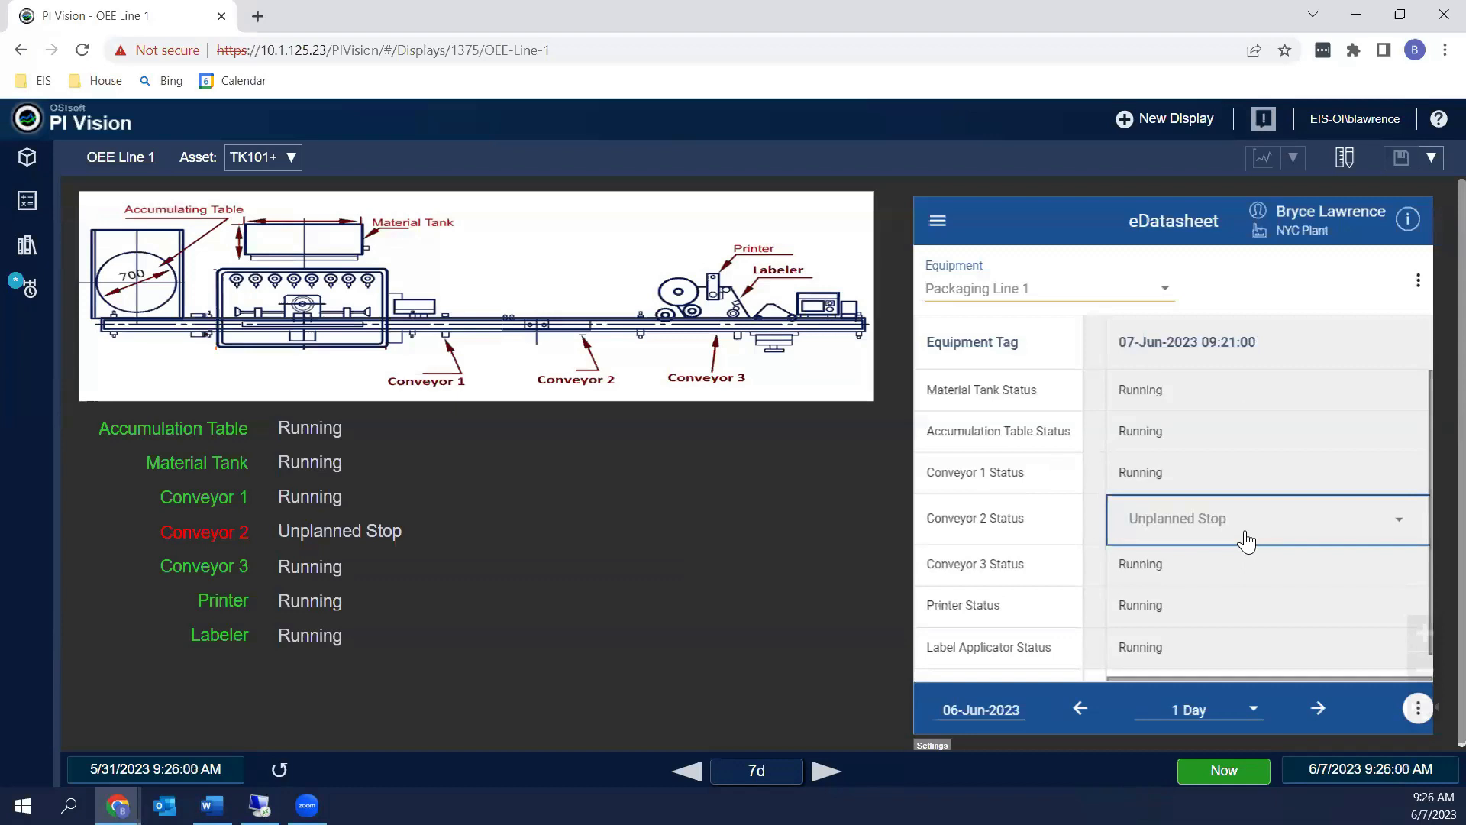
Change Conveyor 2 Status to Planned Stop in the embedded eDatasheet and save the change
left_click(1399, 524)
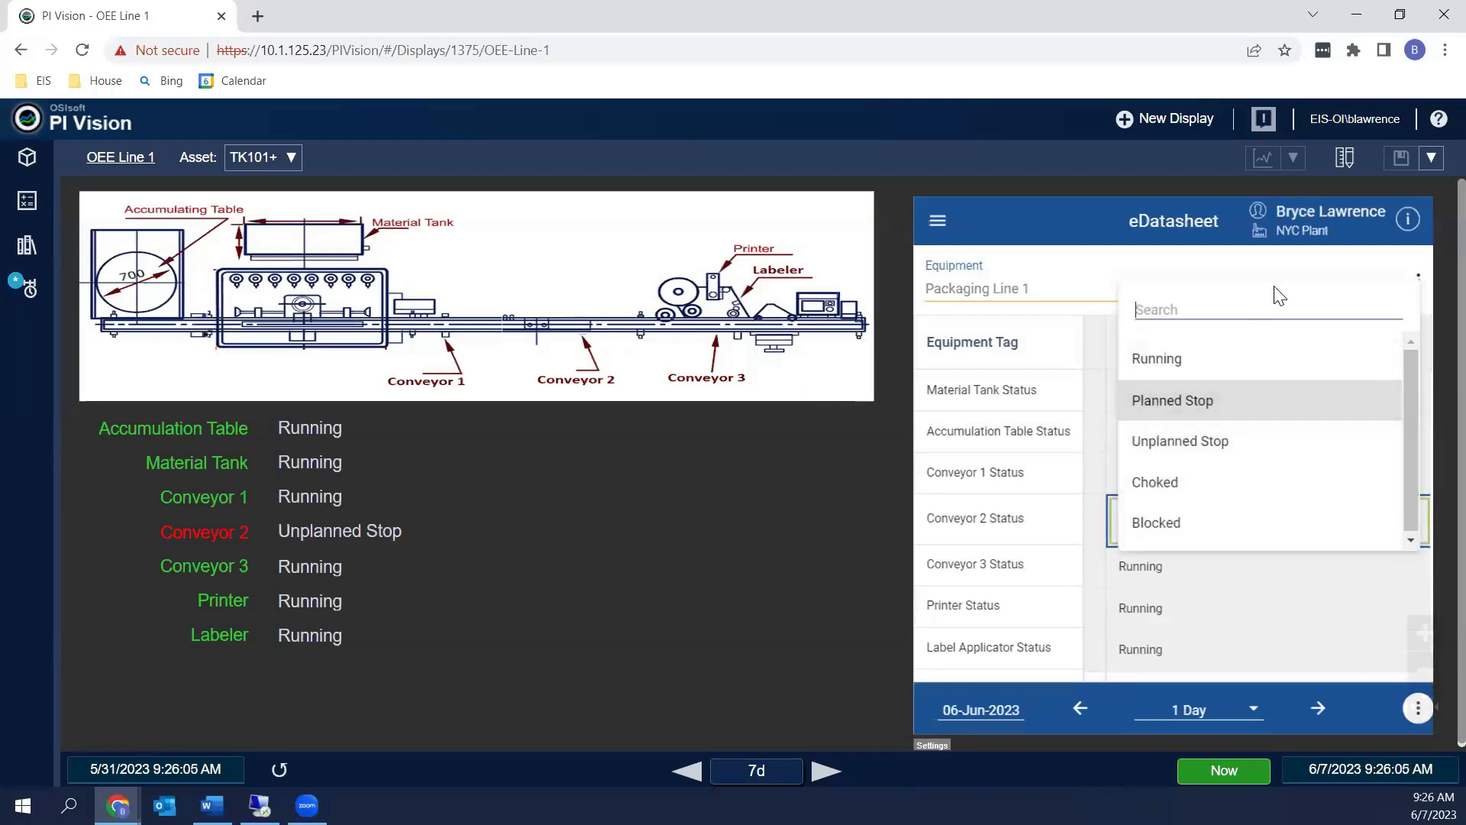
left_click(1087, 523)
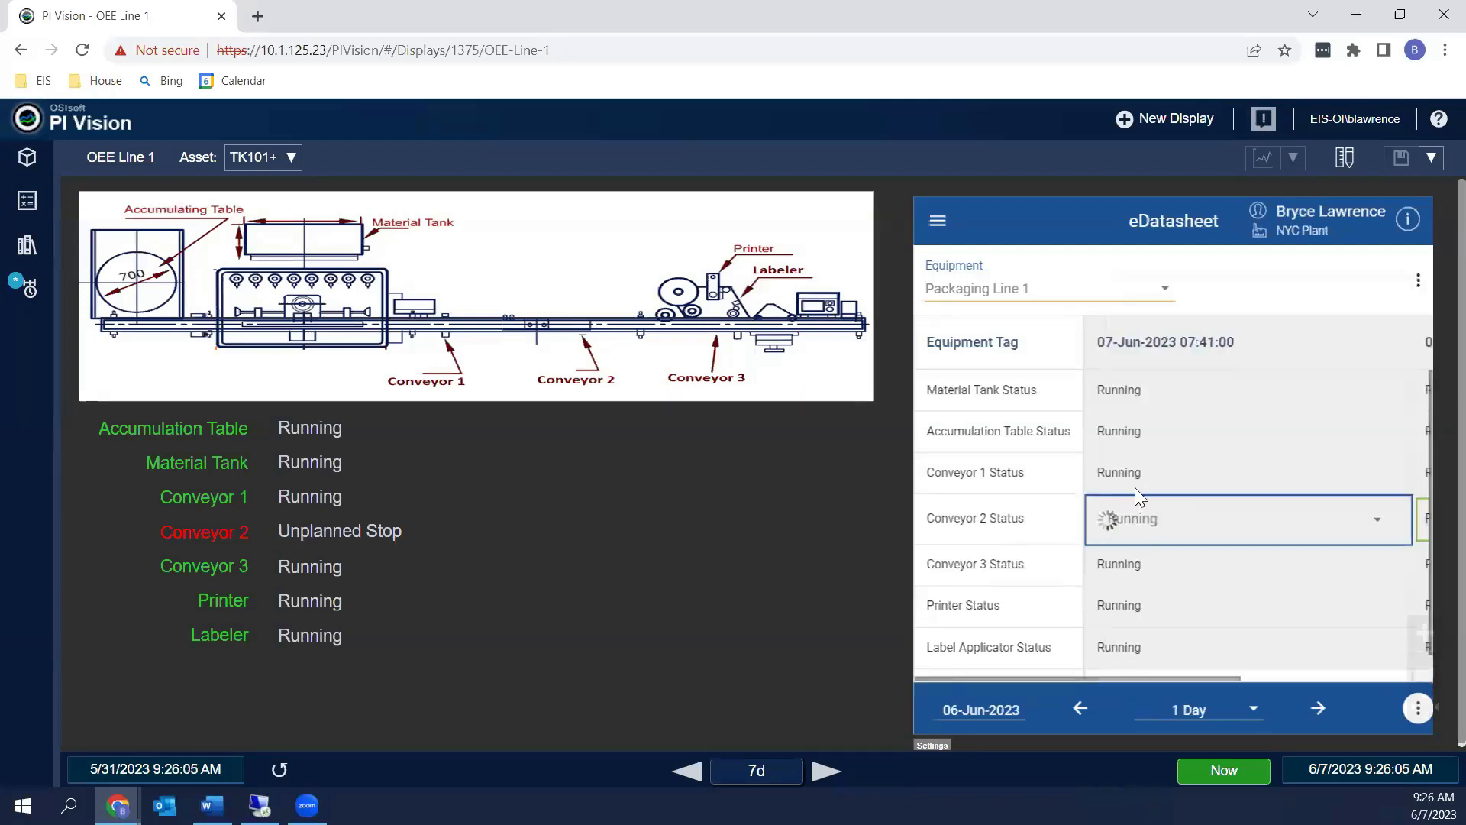
left_click(1235, 518)
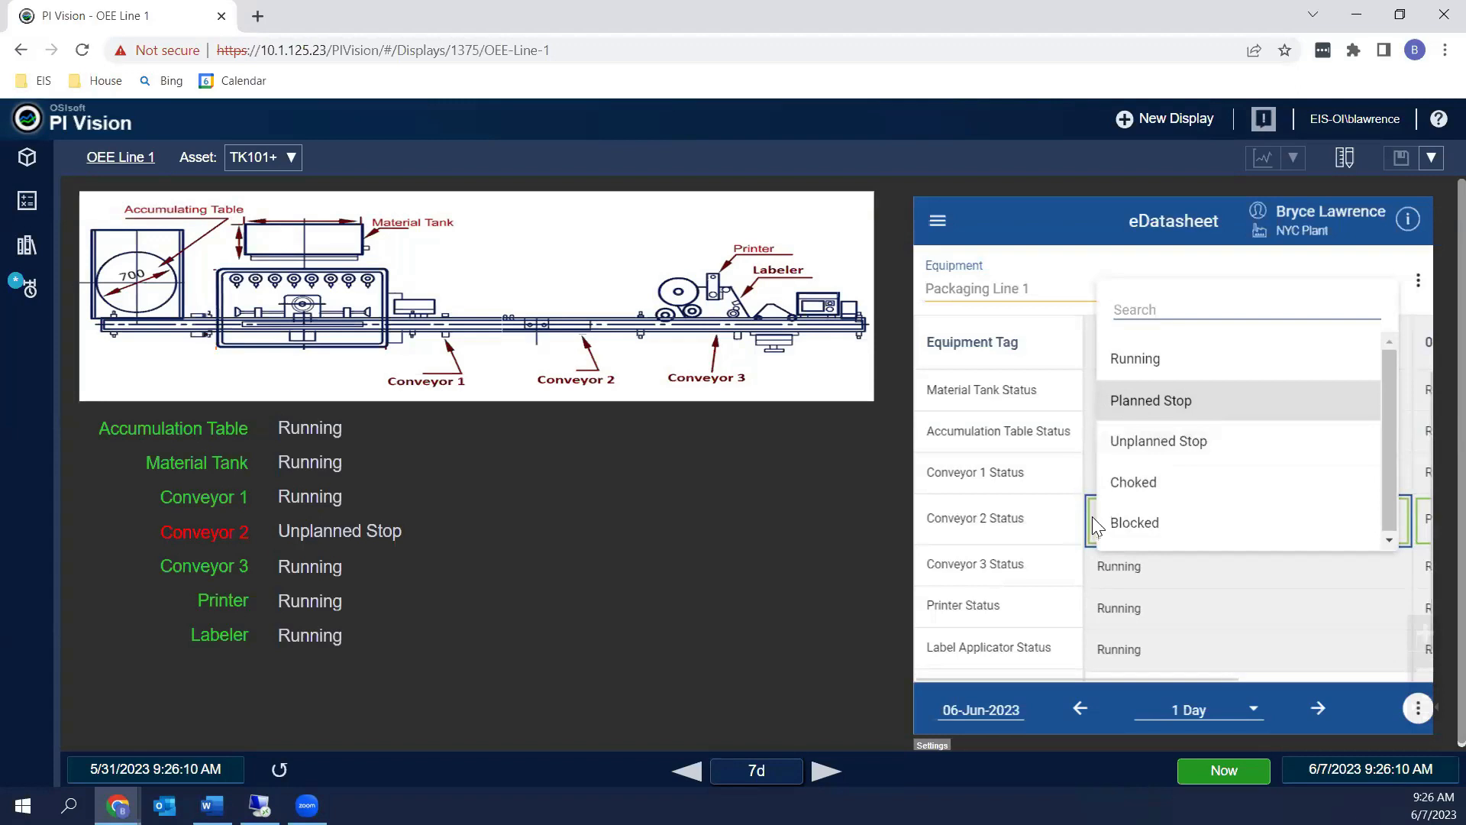
left_click(1113, 266)
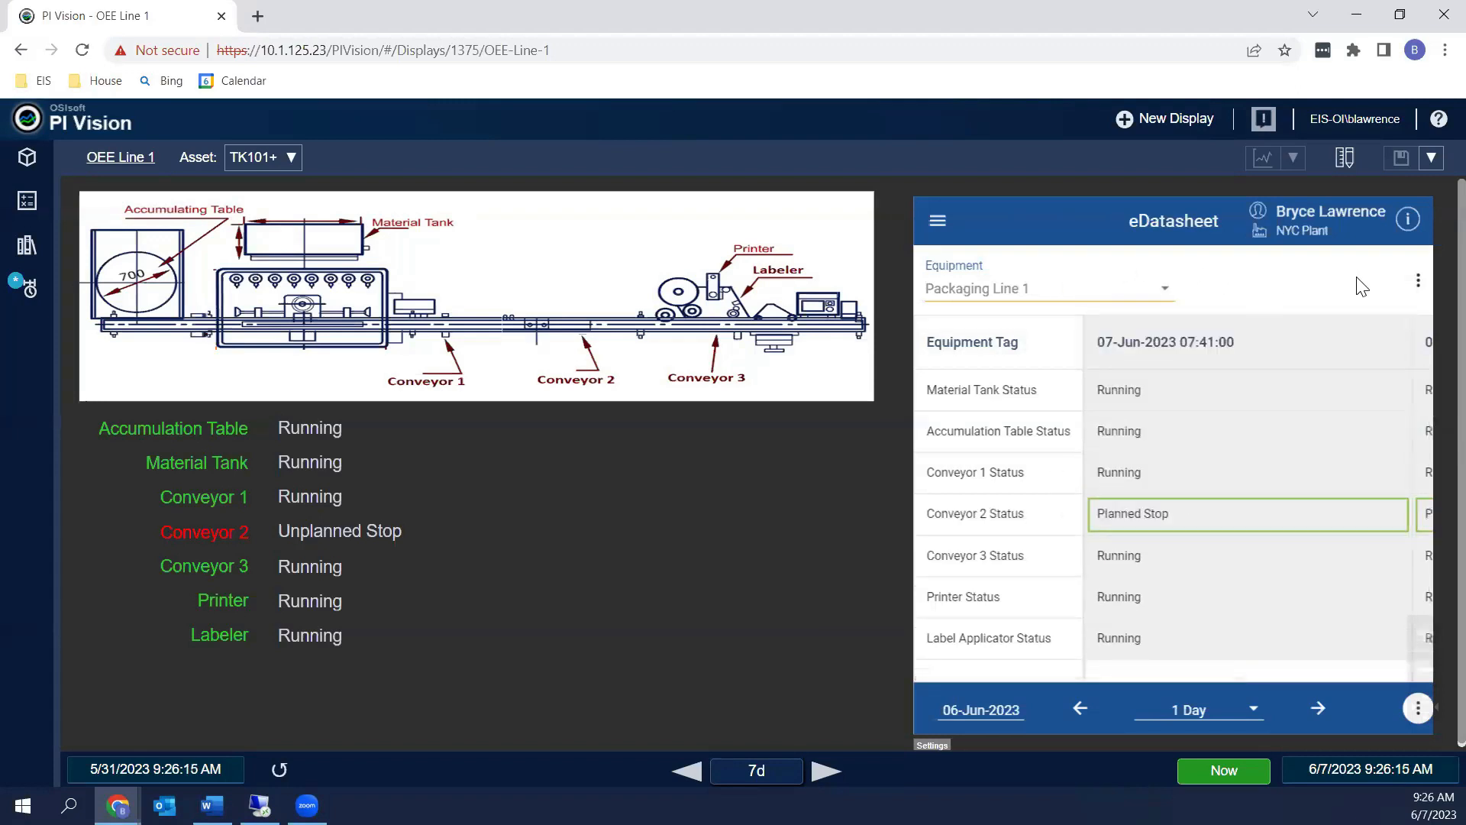
right_click(1399, 301)
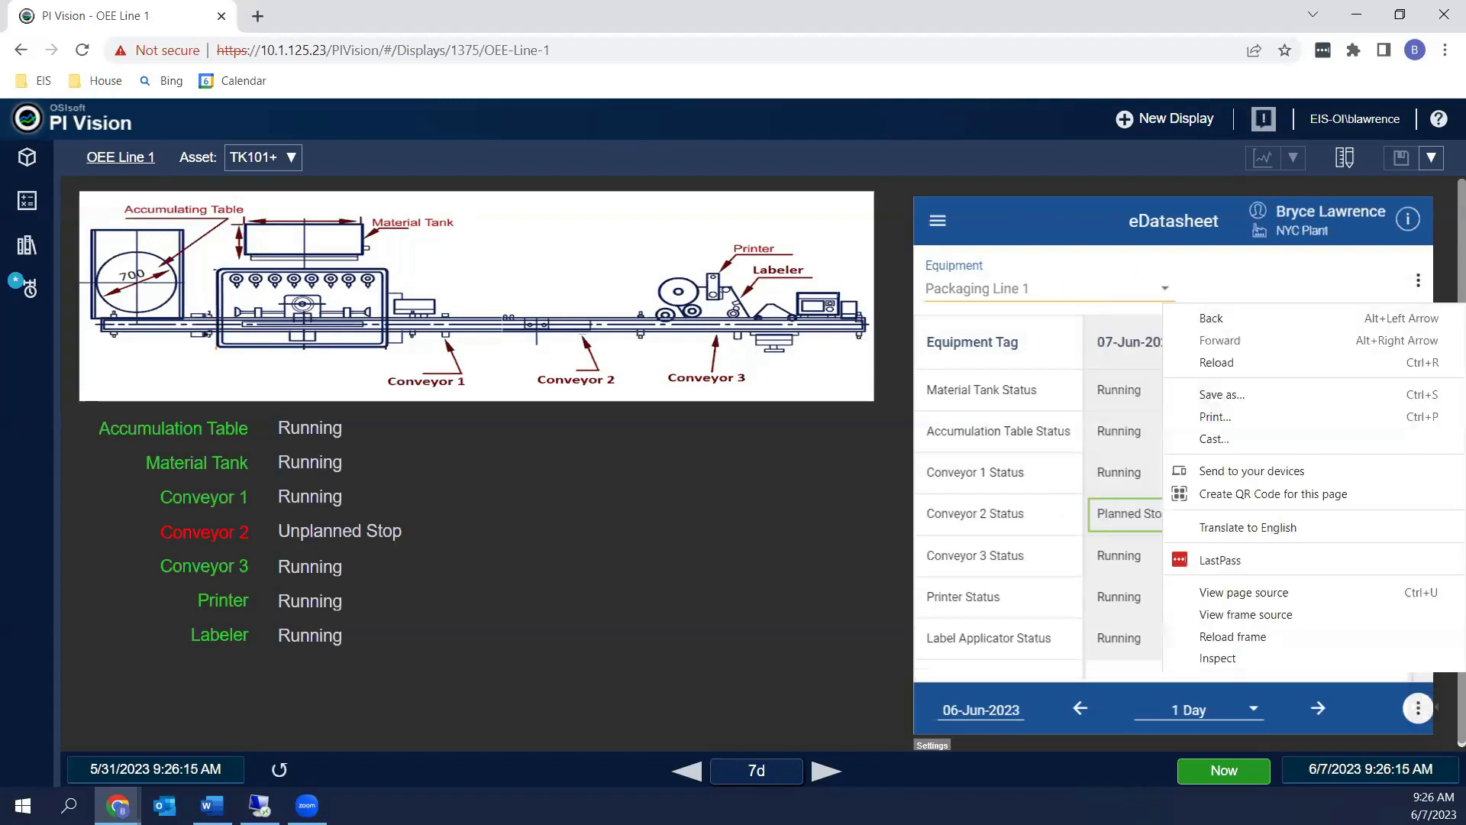
left_click(1420, 281)
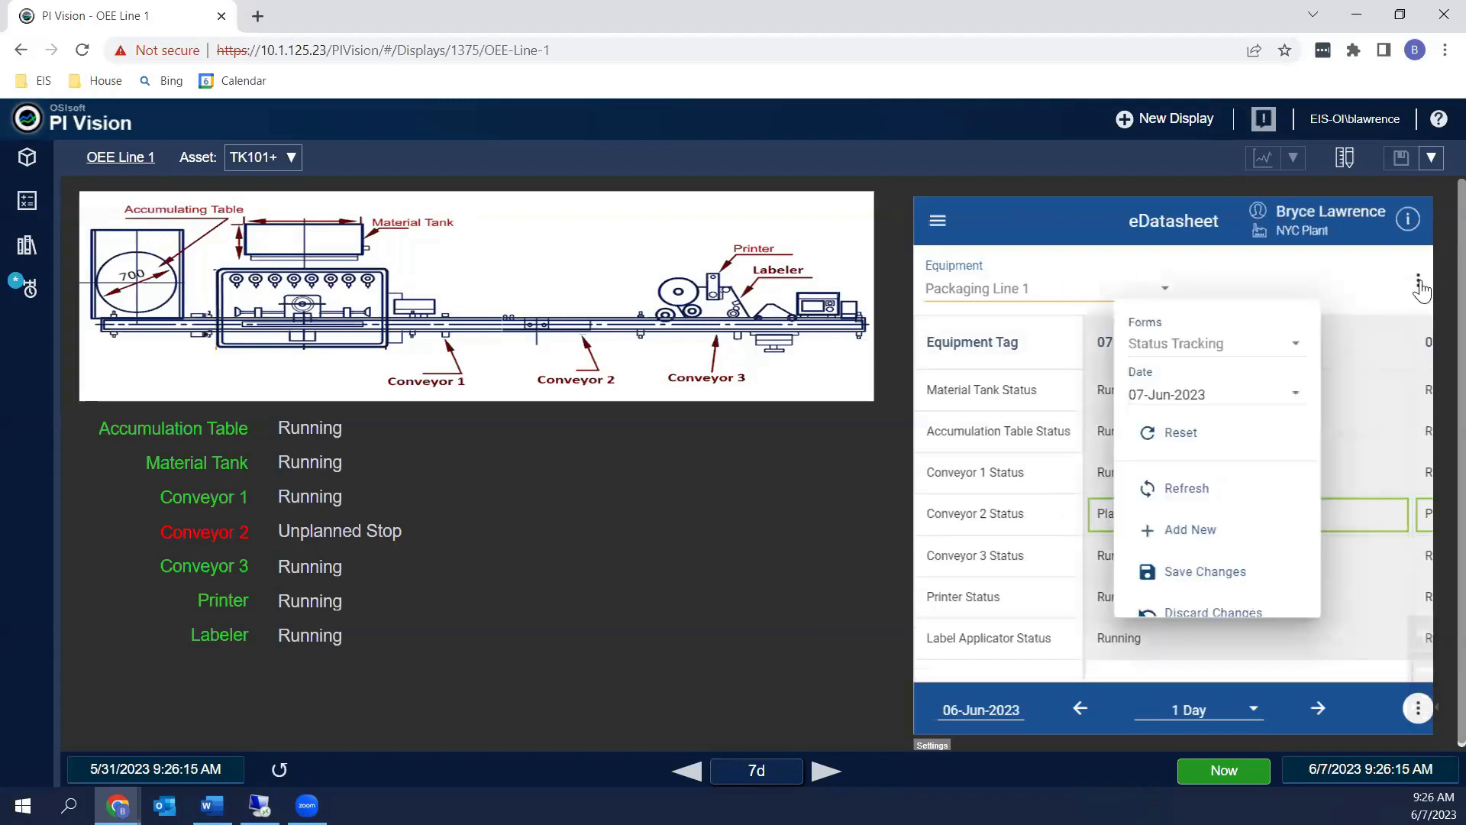
left_click(1180, 572)
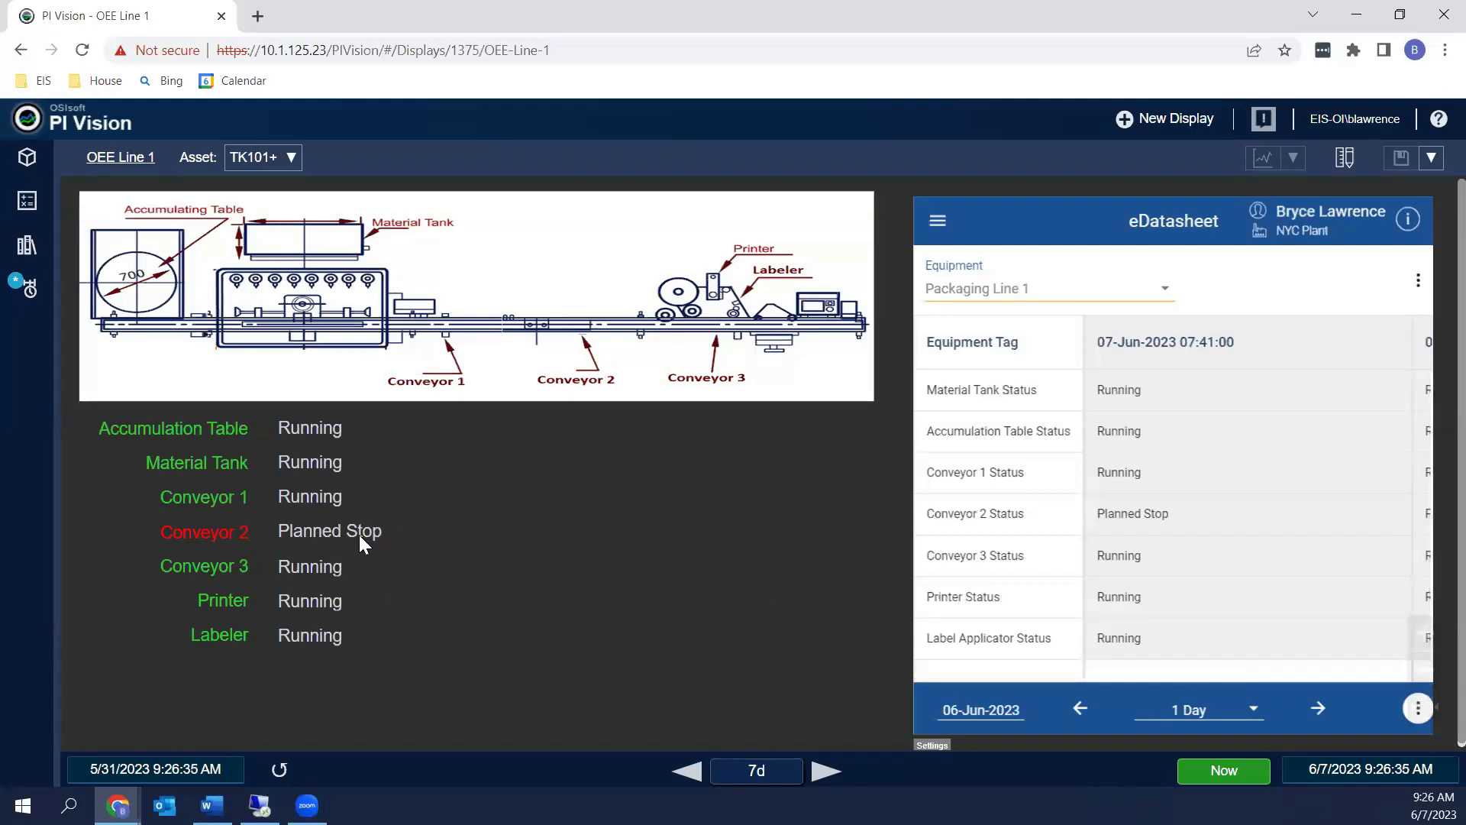
mouse_move(359, 534)
key("alt+Tab")
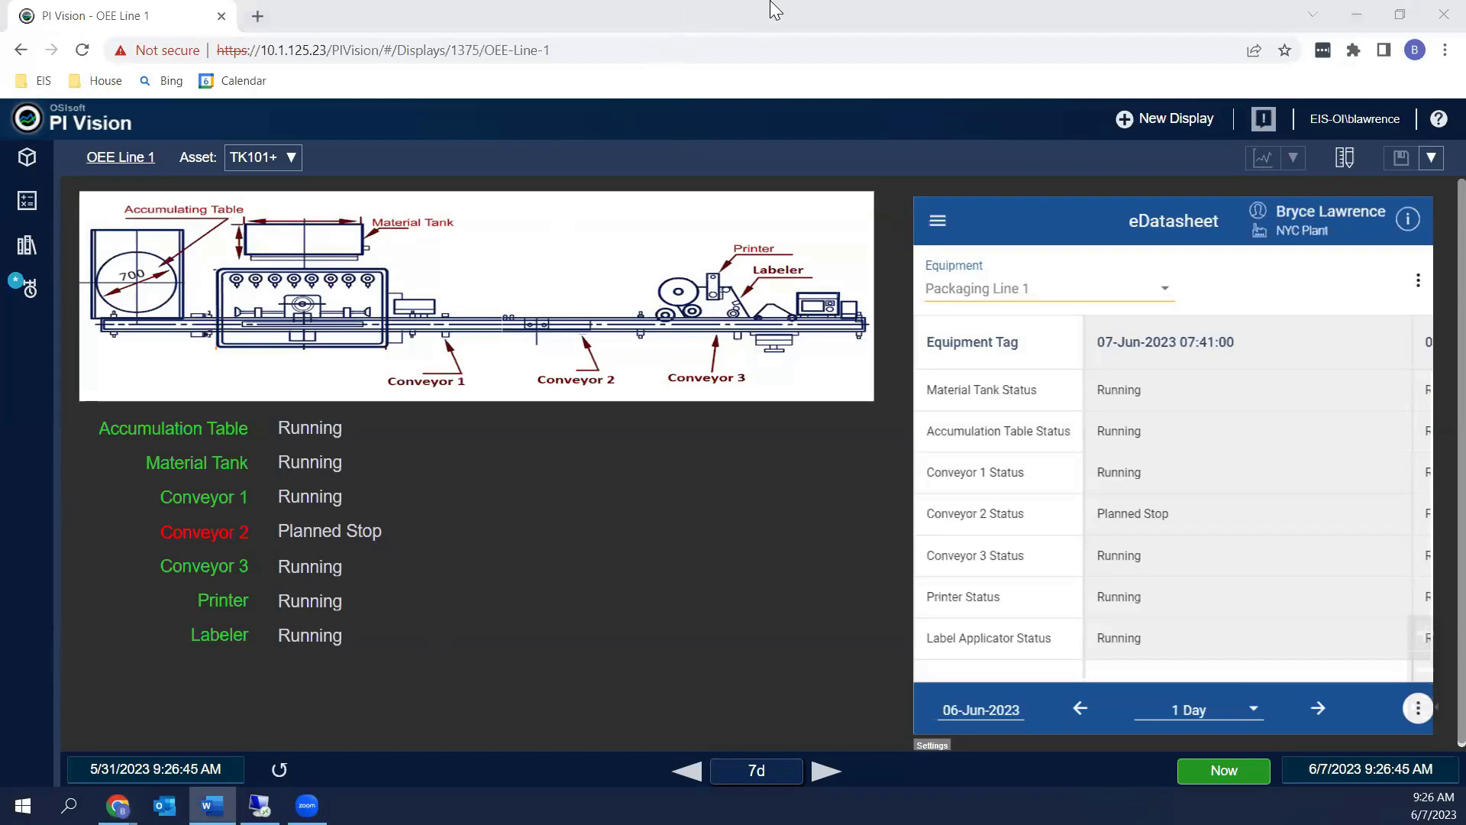
In PI System Explorer, set Line 1's Conveyor 1 running bit to 0
left_click(259, 805)
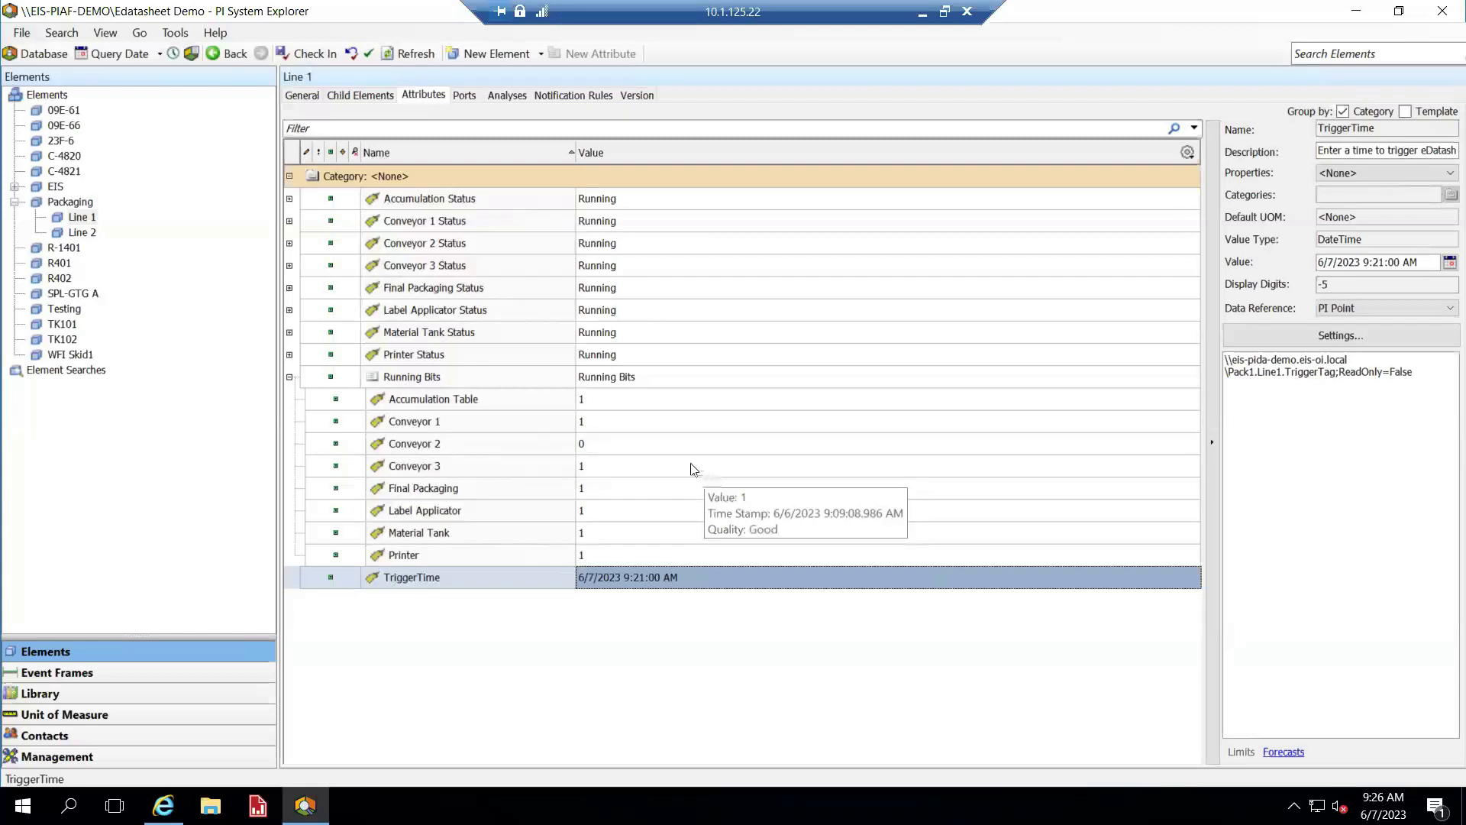
left_click(613, 428)
left_click(646, 420)
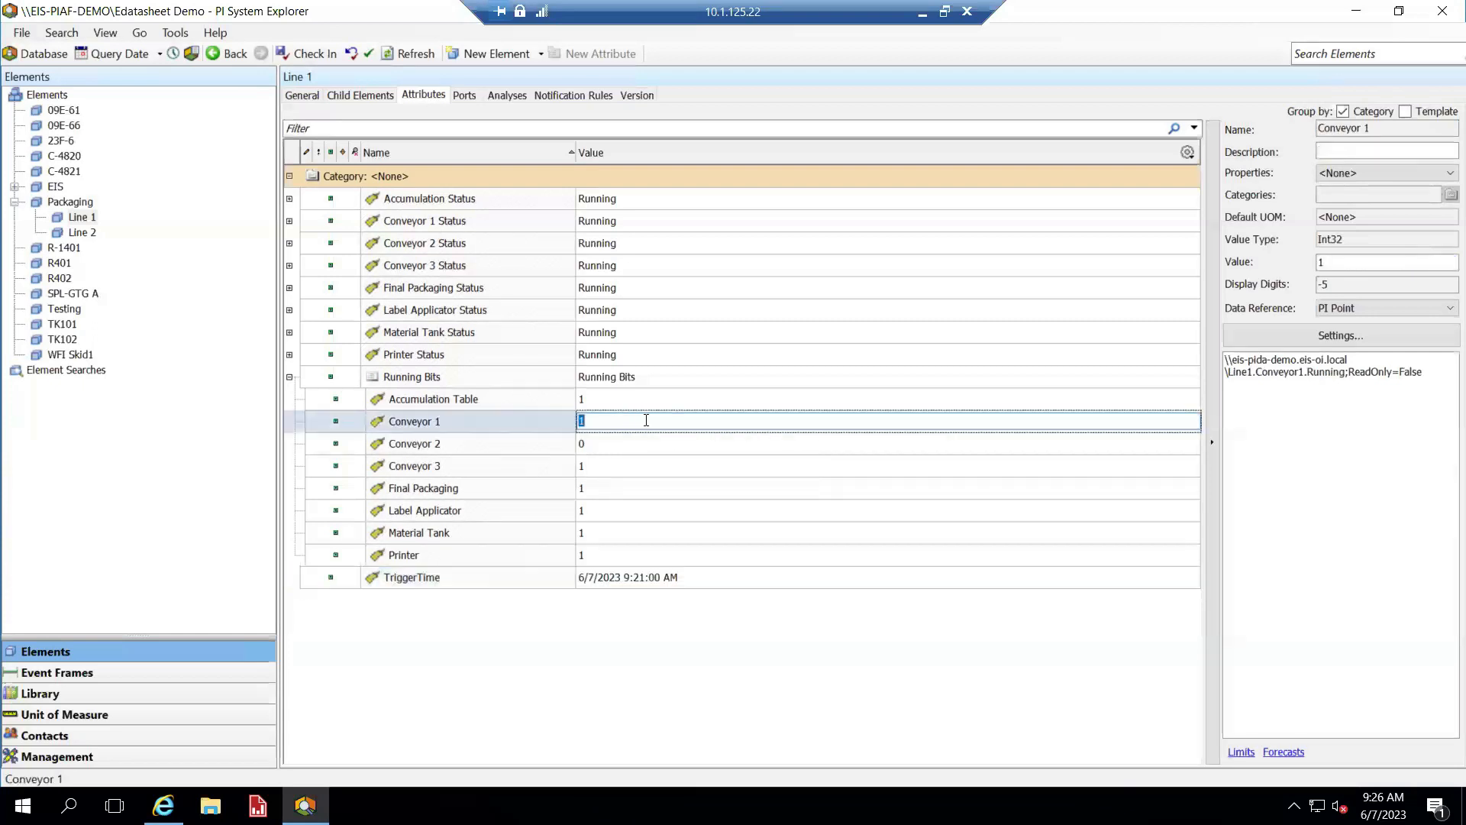
type("0")
key("Return")
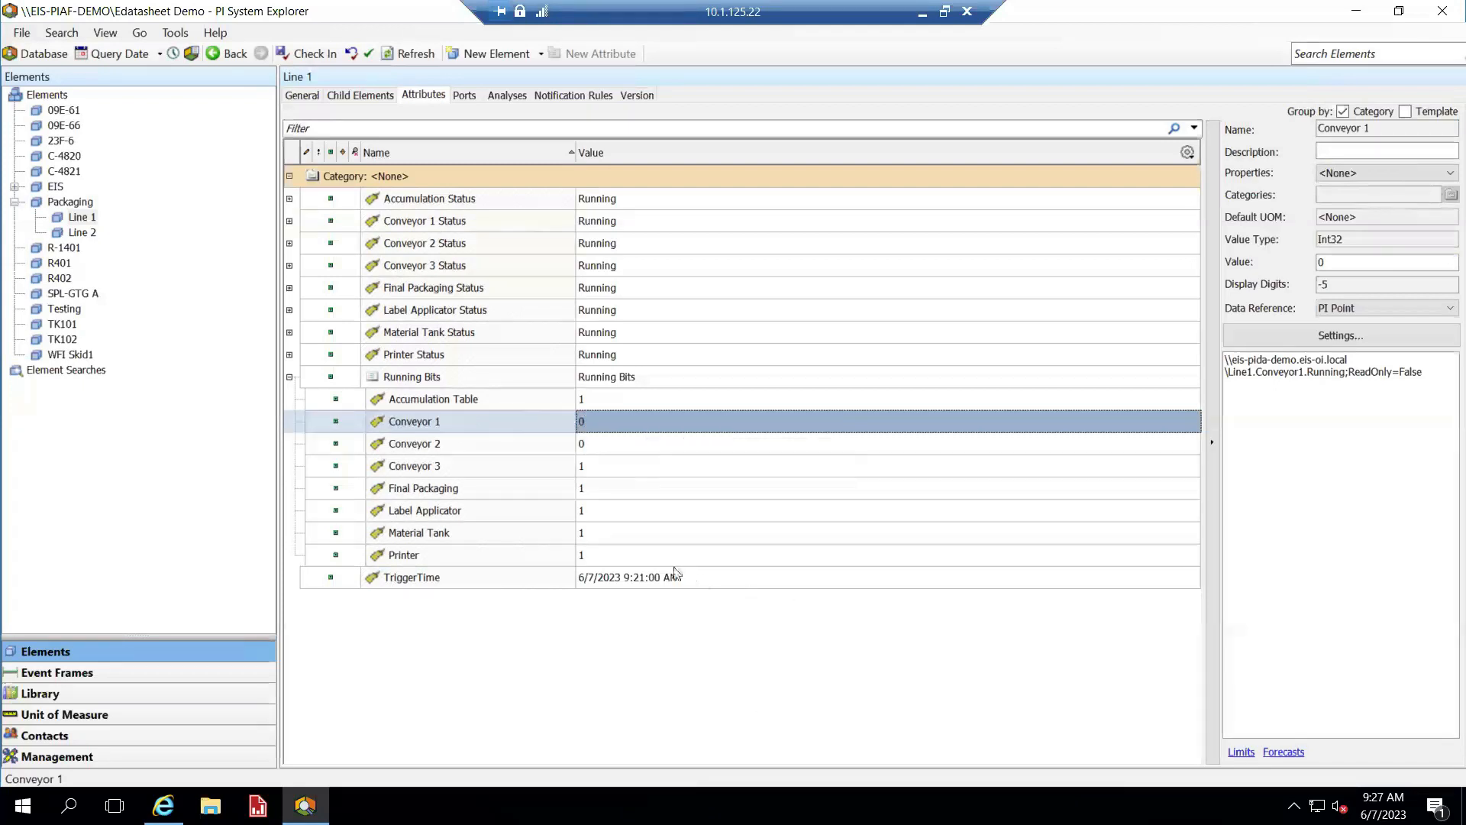
Change TriggerTime to 6/7/2023 9:27:00 AM and sync the eDatasheet to load the 09:27 entry
left_click(641, 578)
left_click(641, 578)
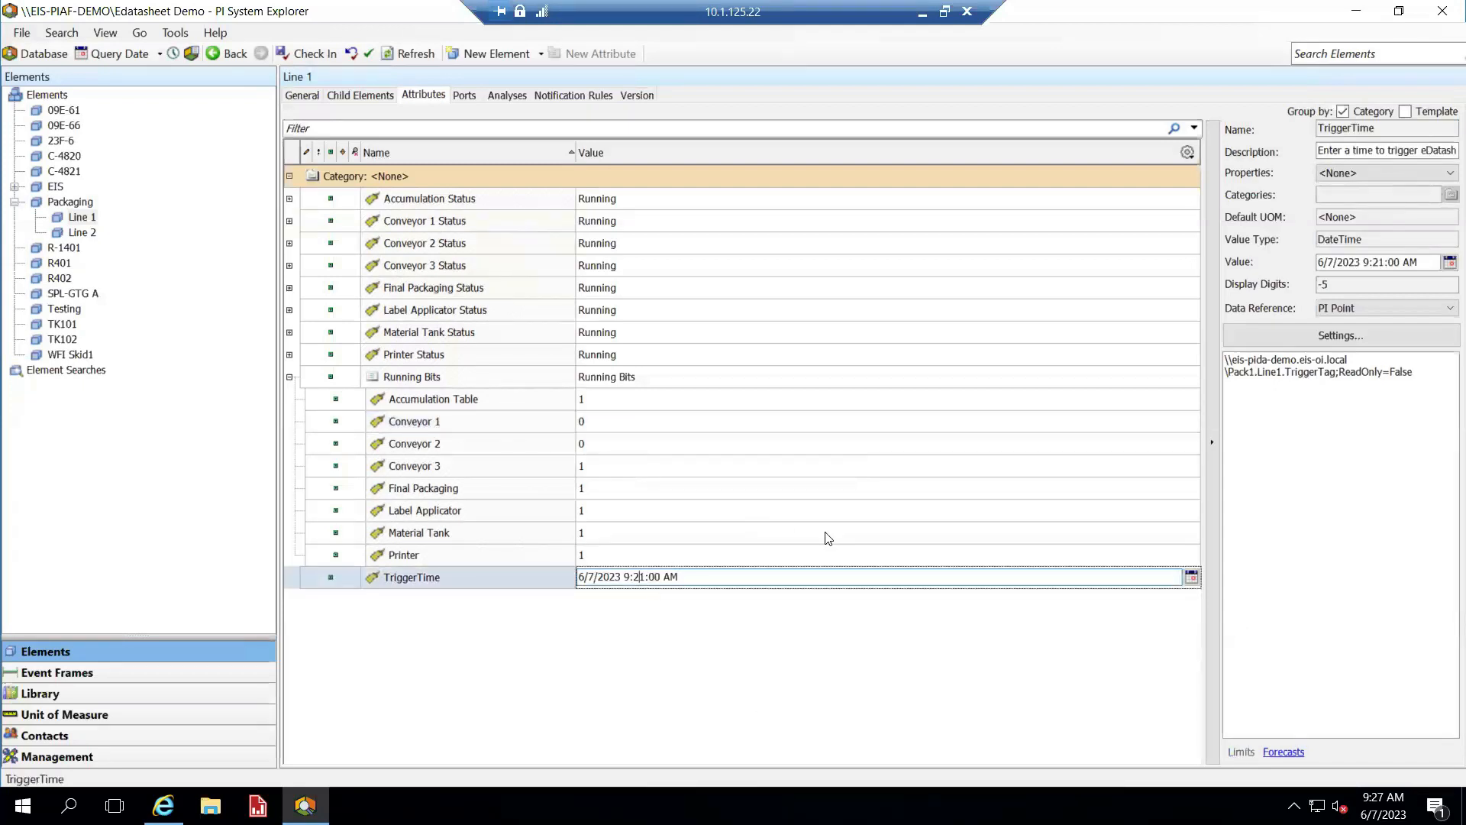
key("shift+Right")
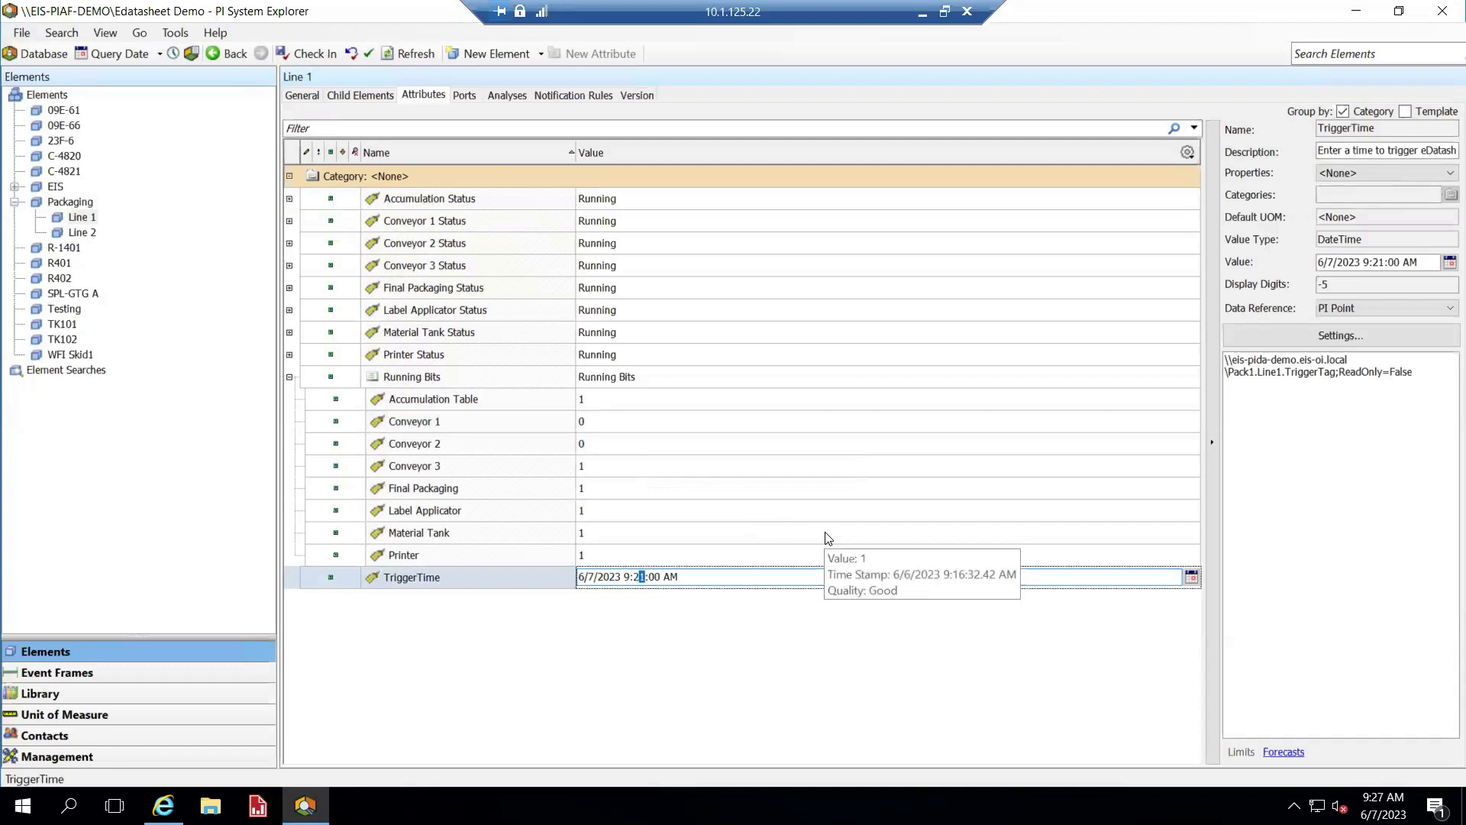
type("7")
key("Return")
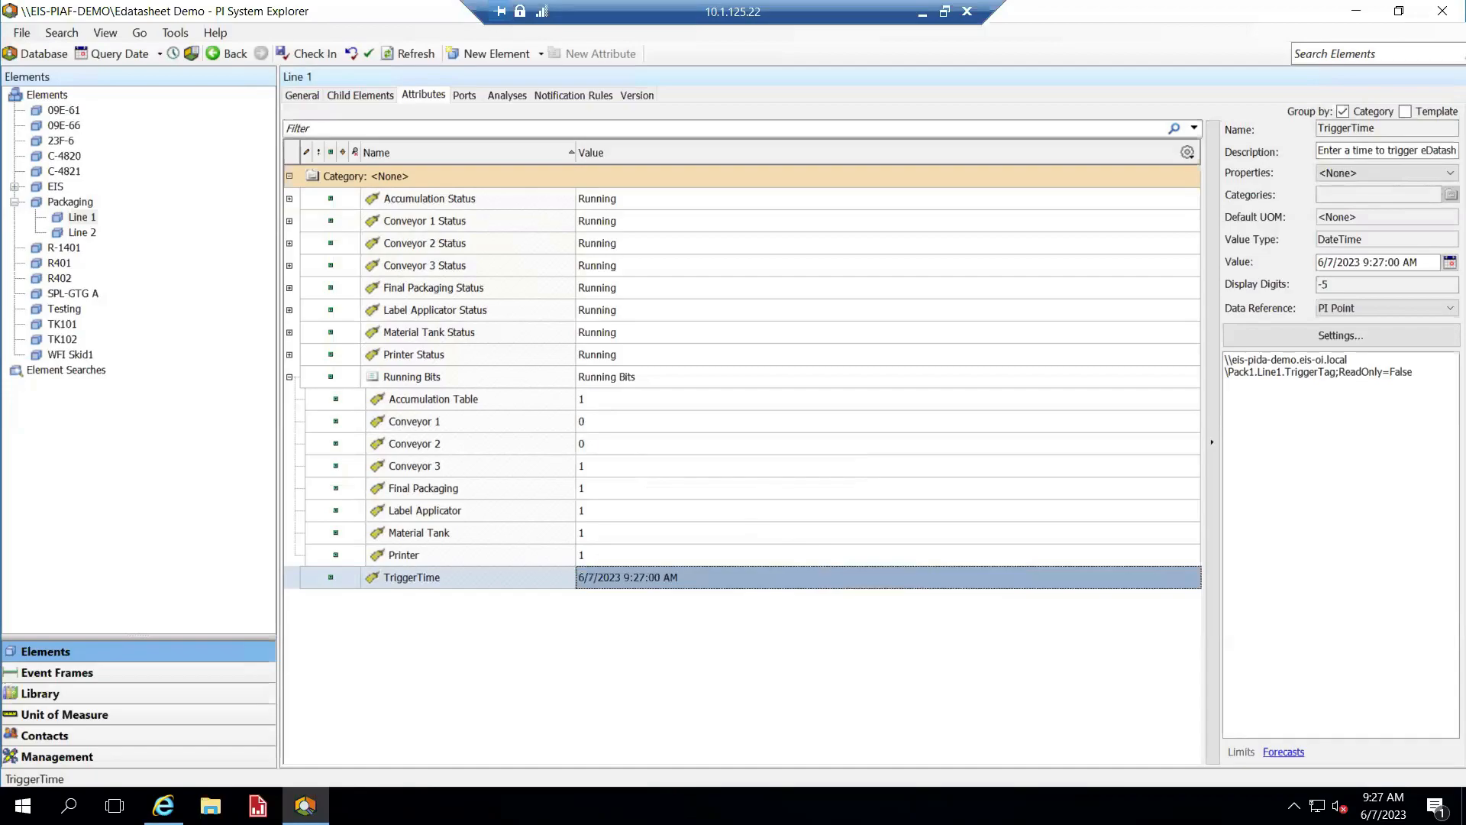
left_click(922, 12)
left_click(1358, 174)
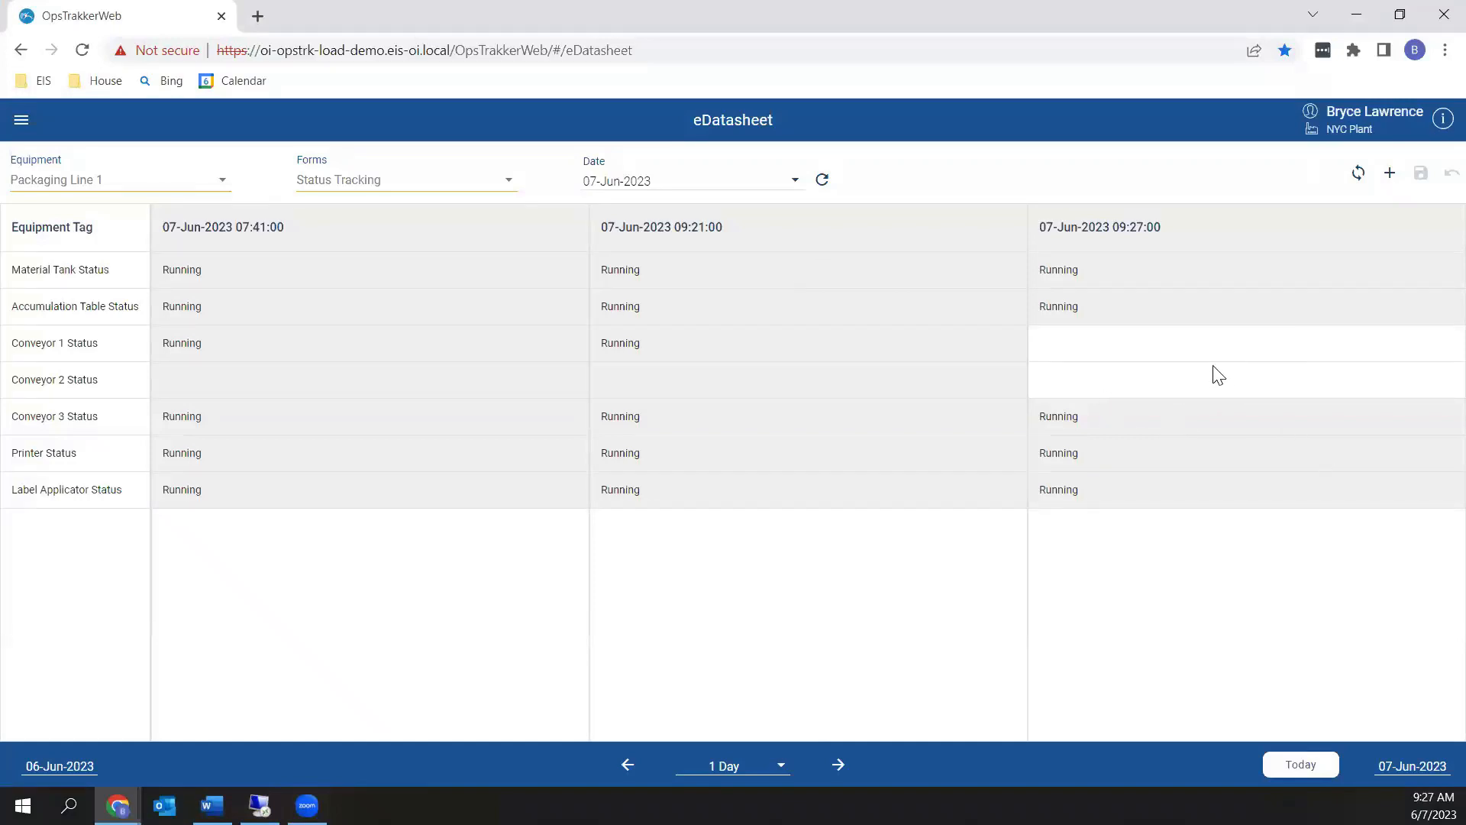
Record Conveyor 1 as Blocked and Conveyor 2 as Unplanned Stop at 09:27:00, and save
left_click(1116, 348)
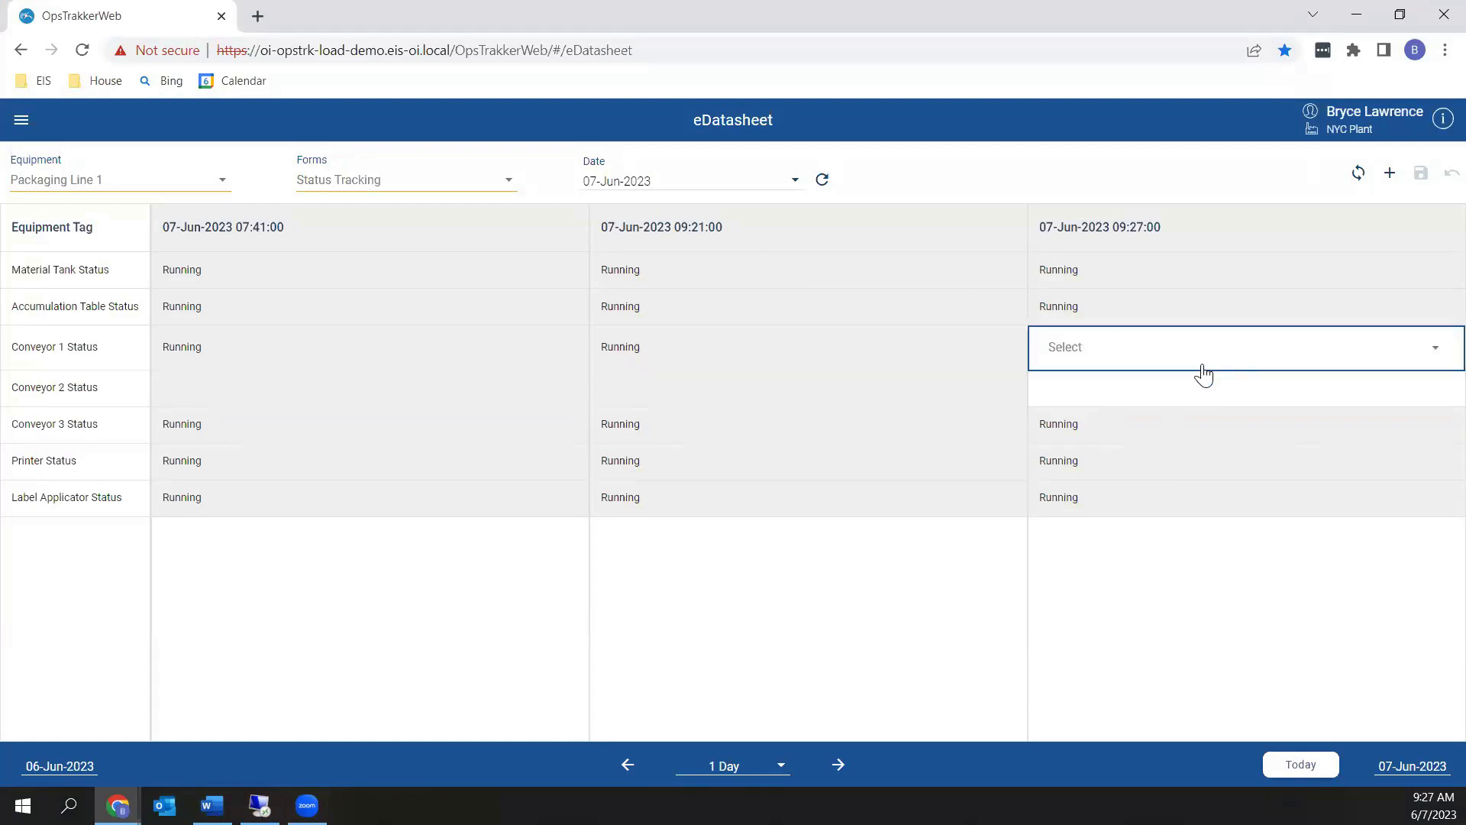
left_click(1434, 349)
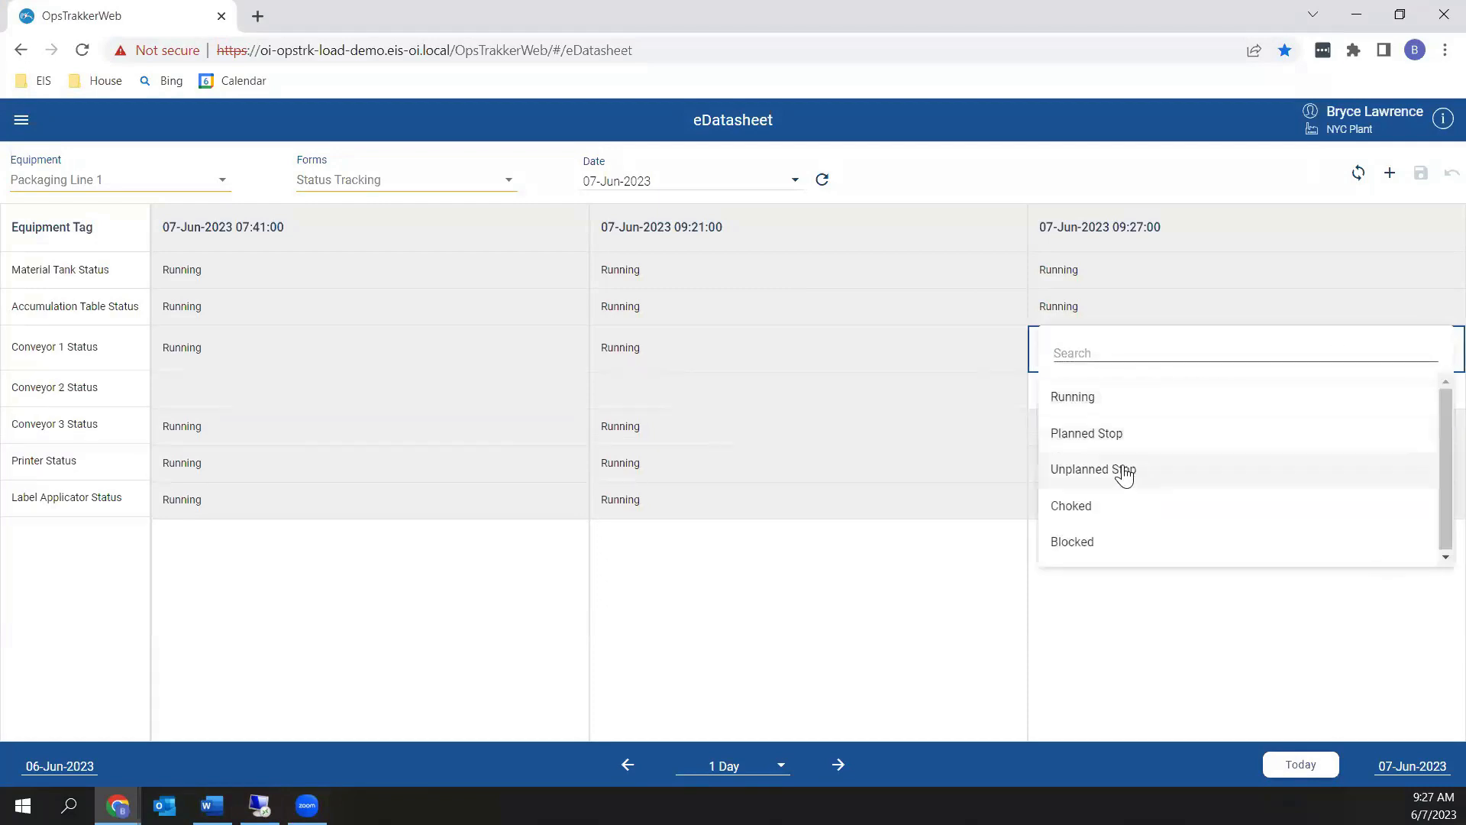
left_click(1071, 542)
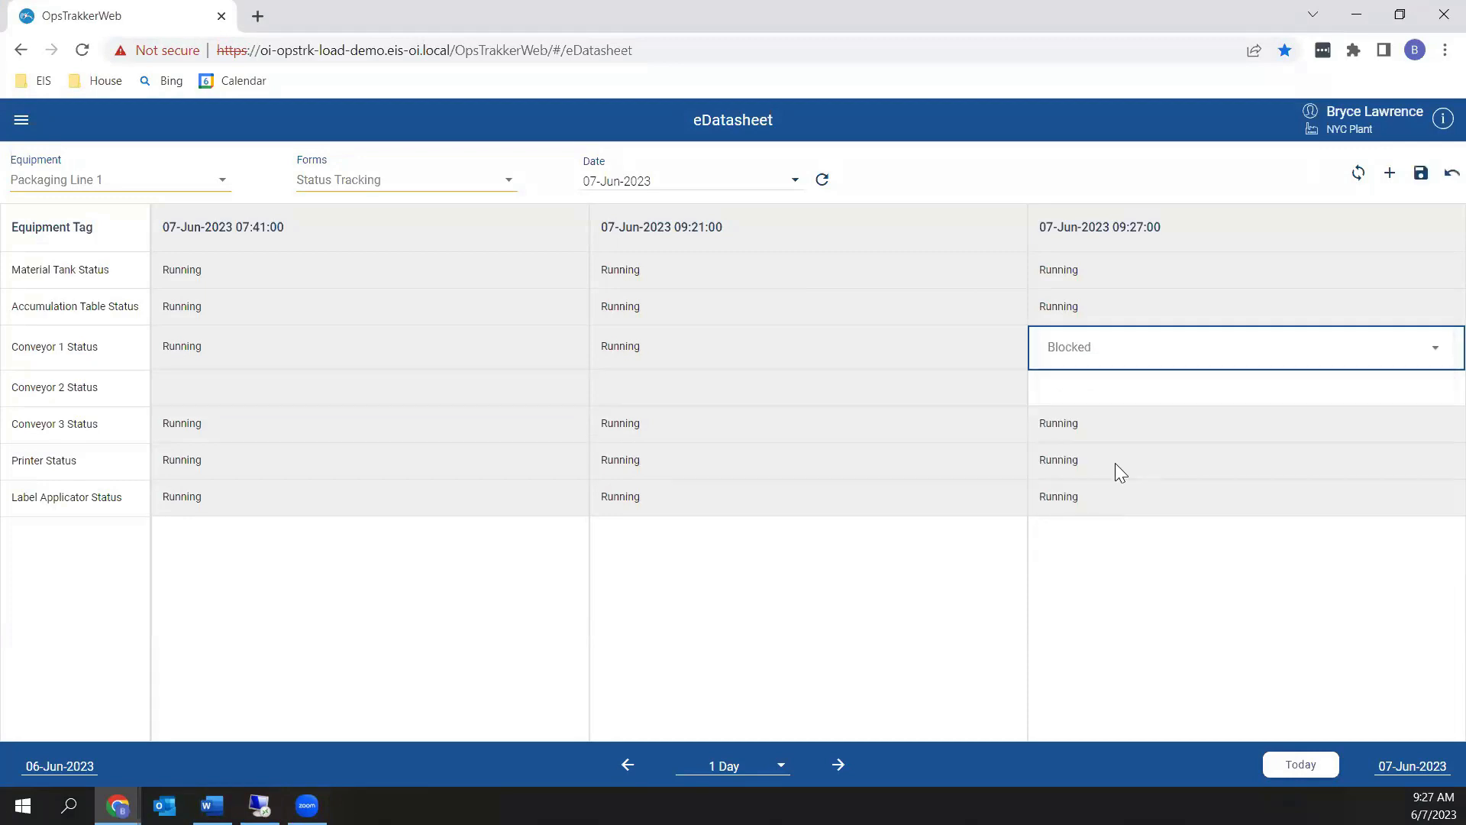
left_click(1123, 391)
left_click(1439, 392)
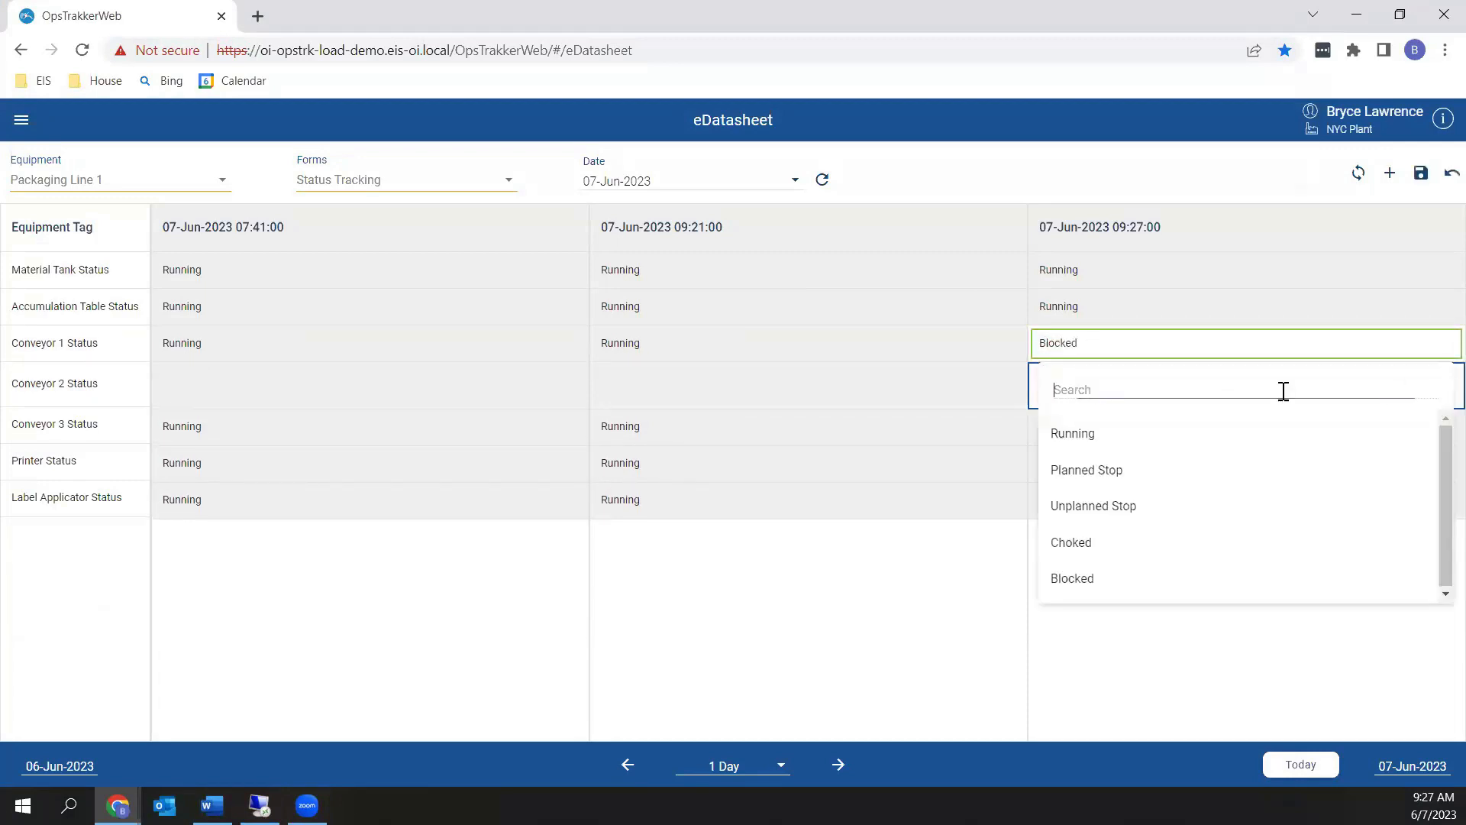
left_click(1108, 510)
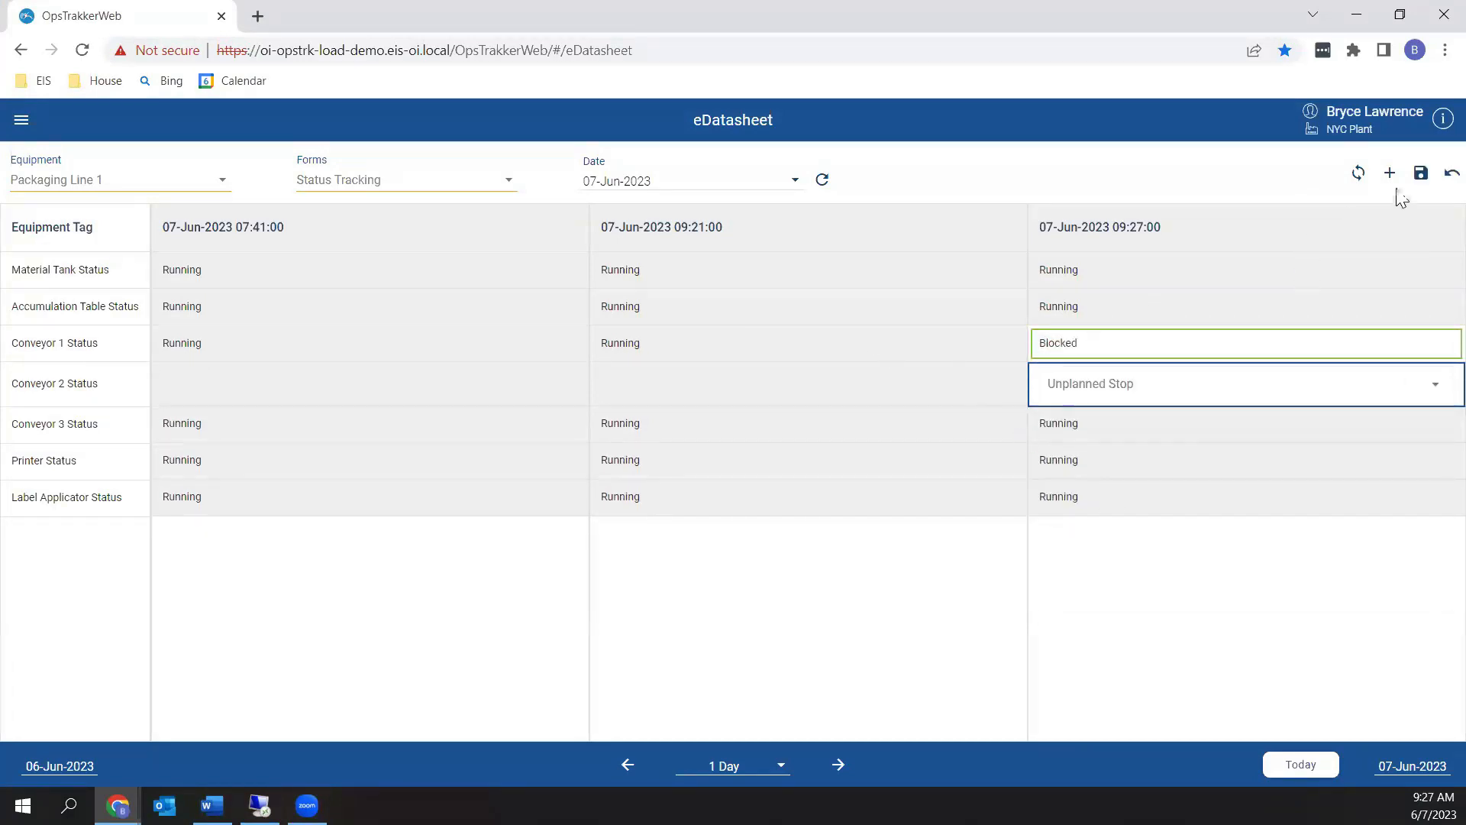
left_click(1420, 172)
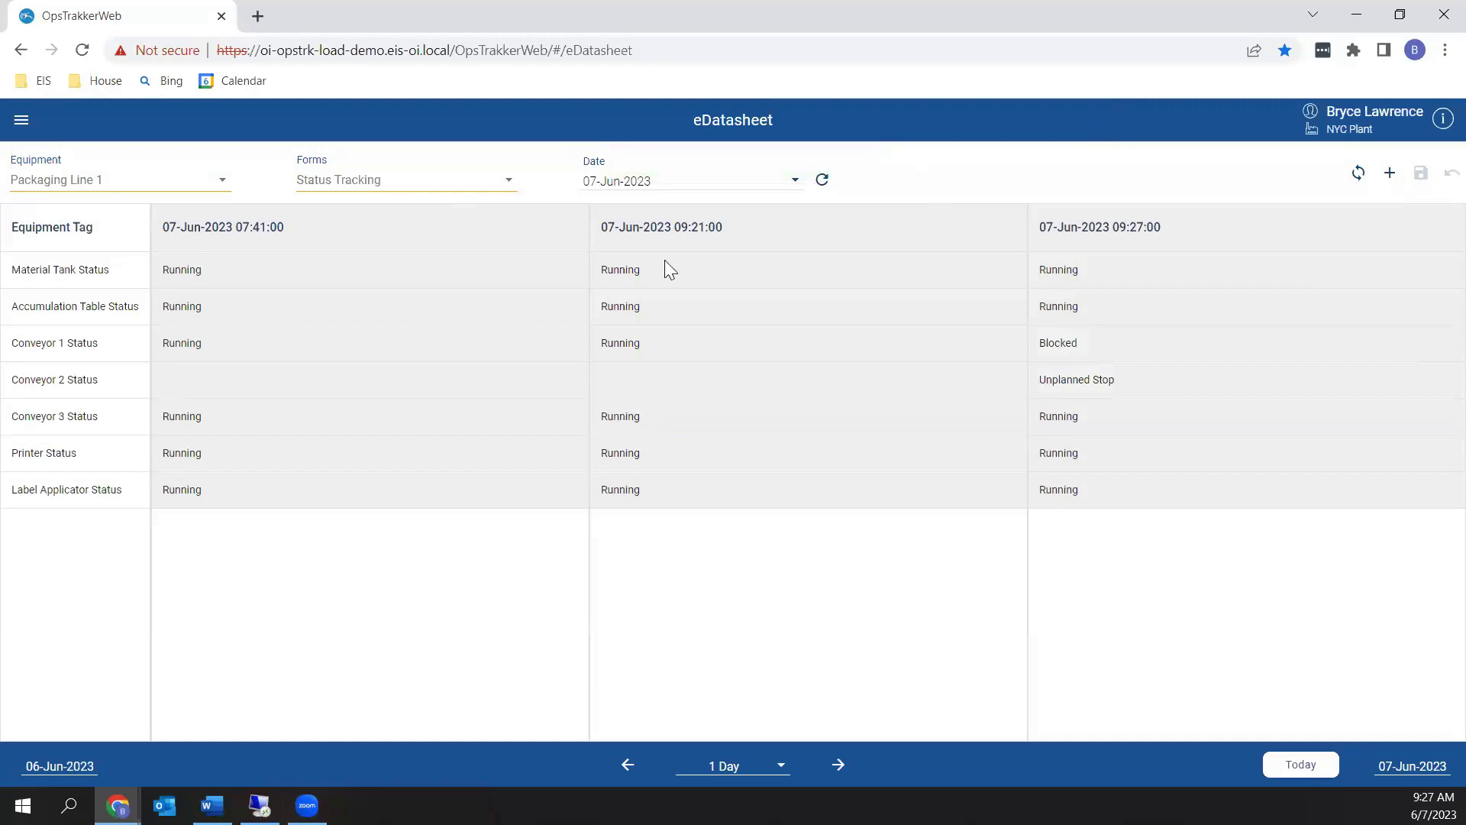
left_click(1356, 16)
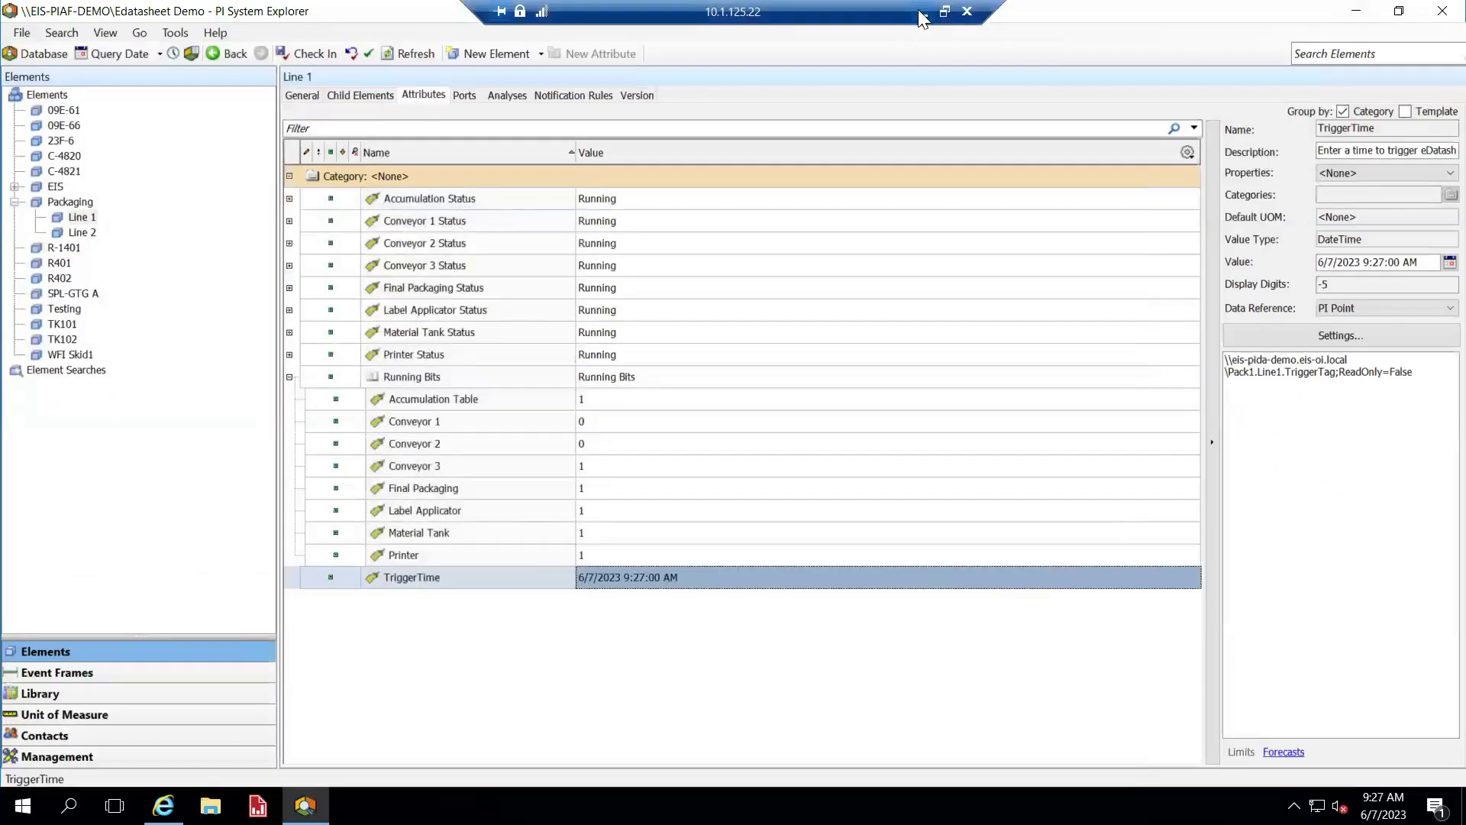
Minimize the remote desktop session to bring back the PI Vision OEE Line 1 display
left_click(919, 14)
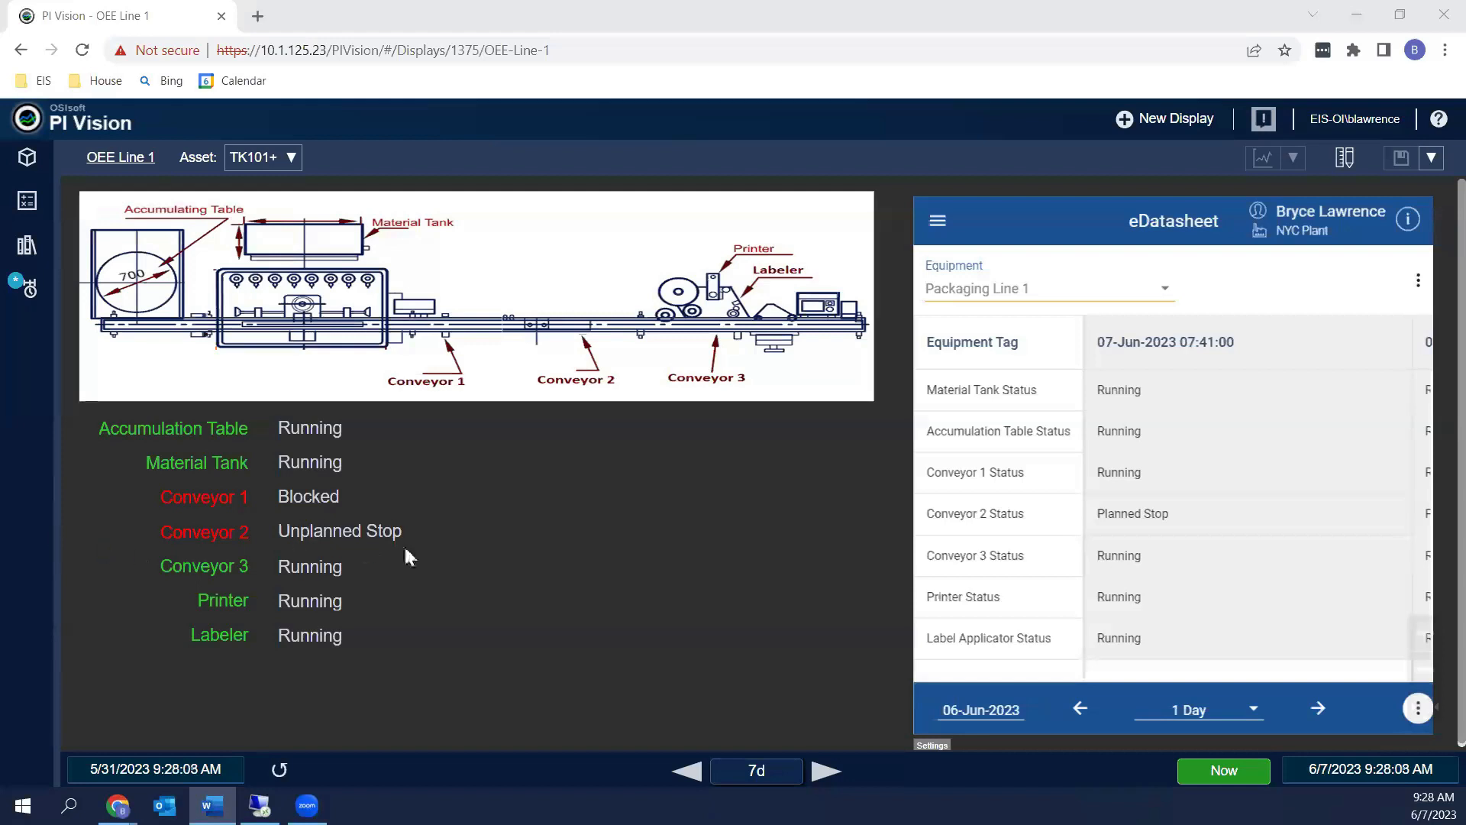
In PI System Explorer, set the Conveyor 1 and Conveyor 2 running bits to 1
left_click(260, 806)
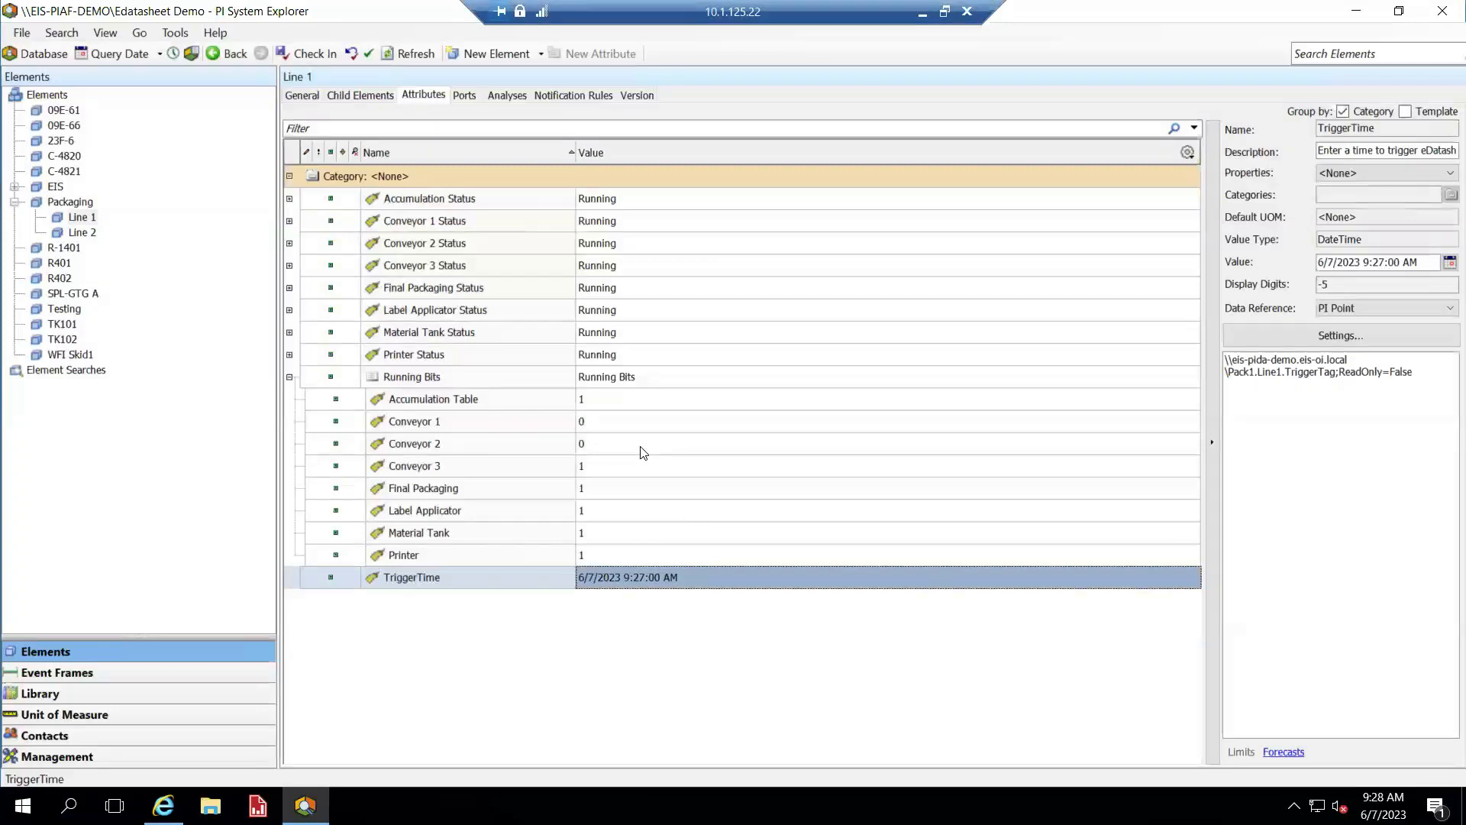
mouse_move(622, 431)
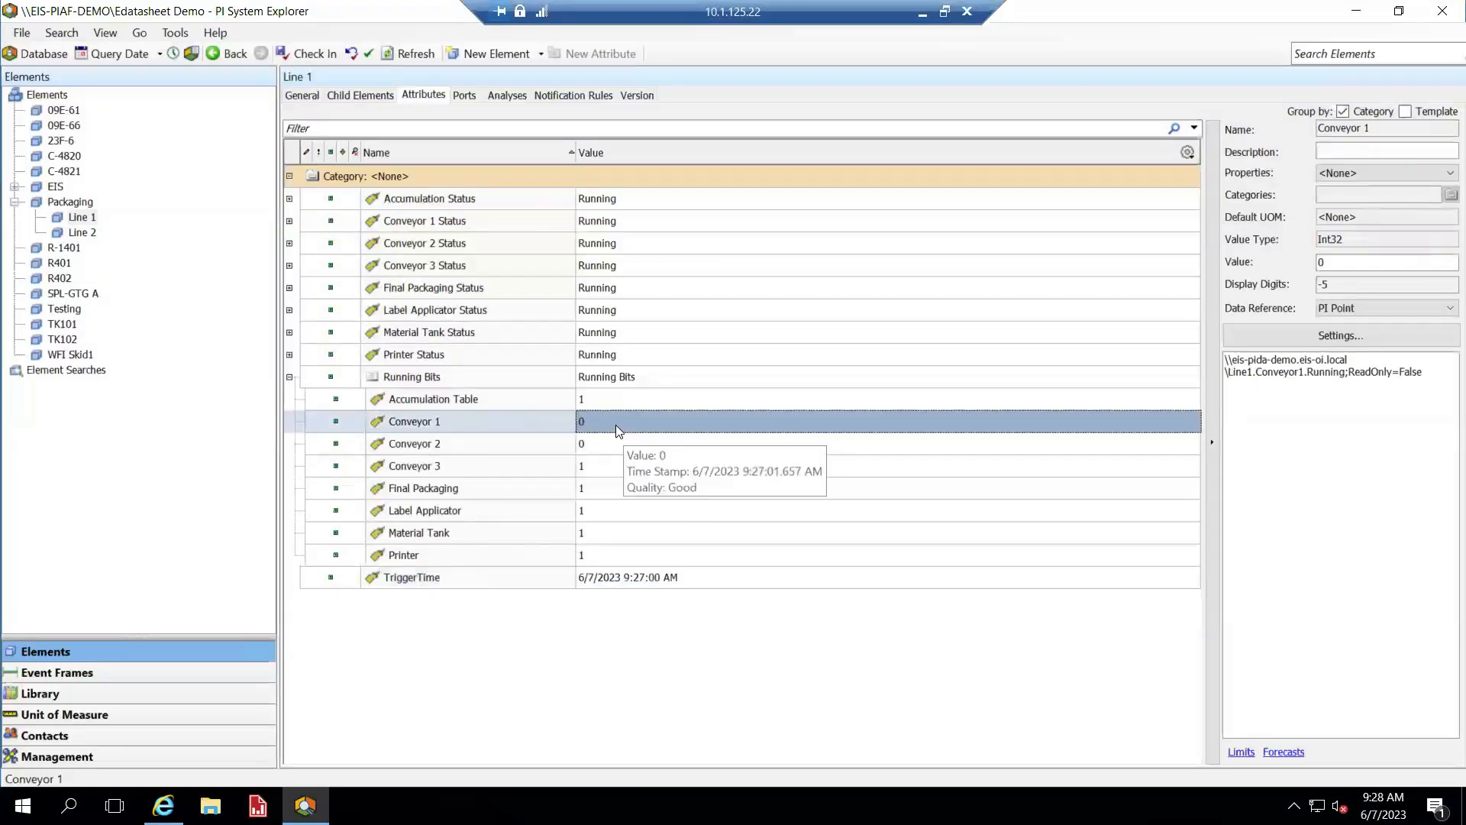
left_click(615, 423)
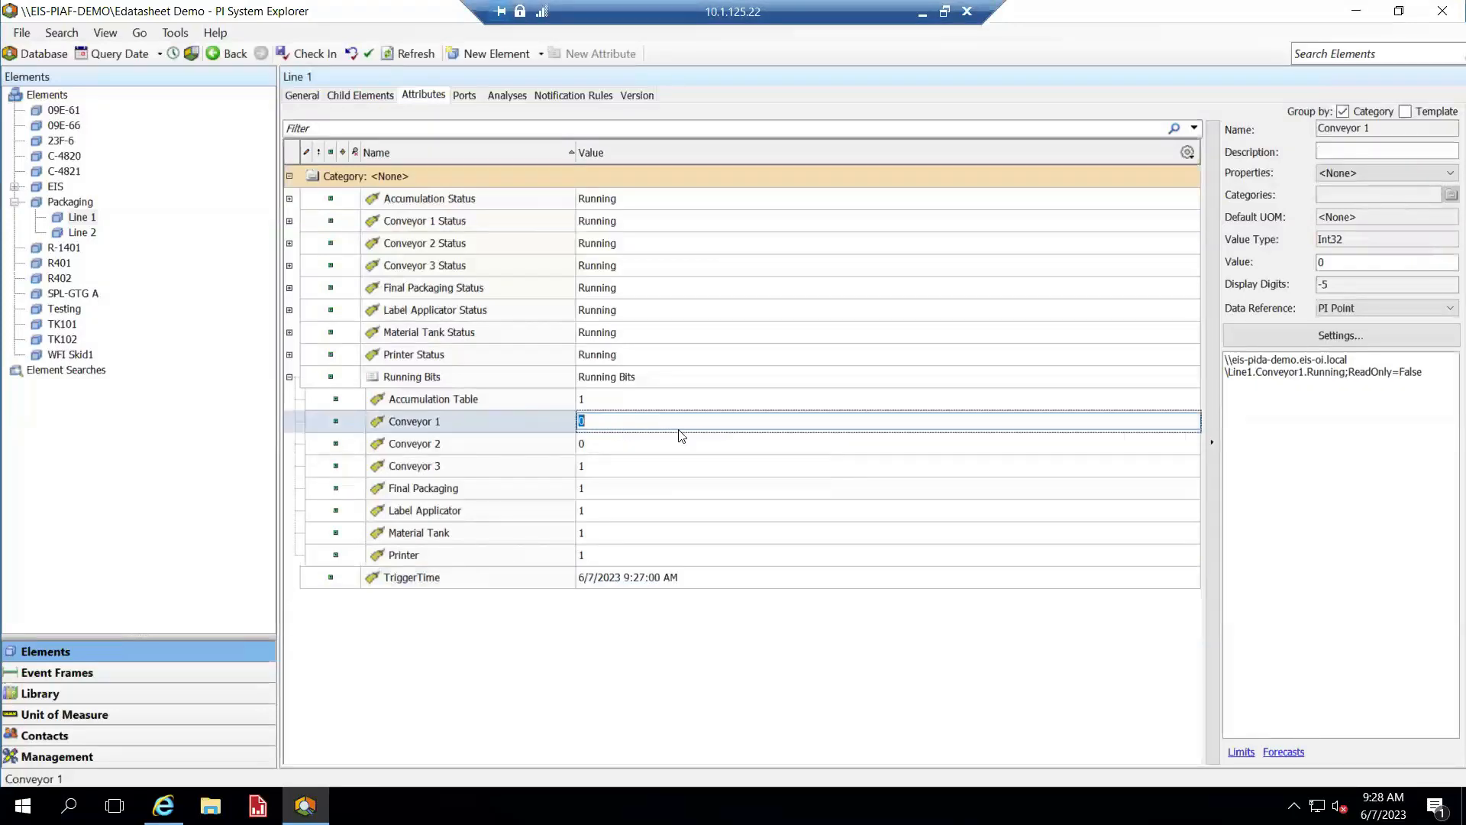
type("1")
key("Return")
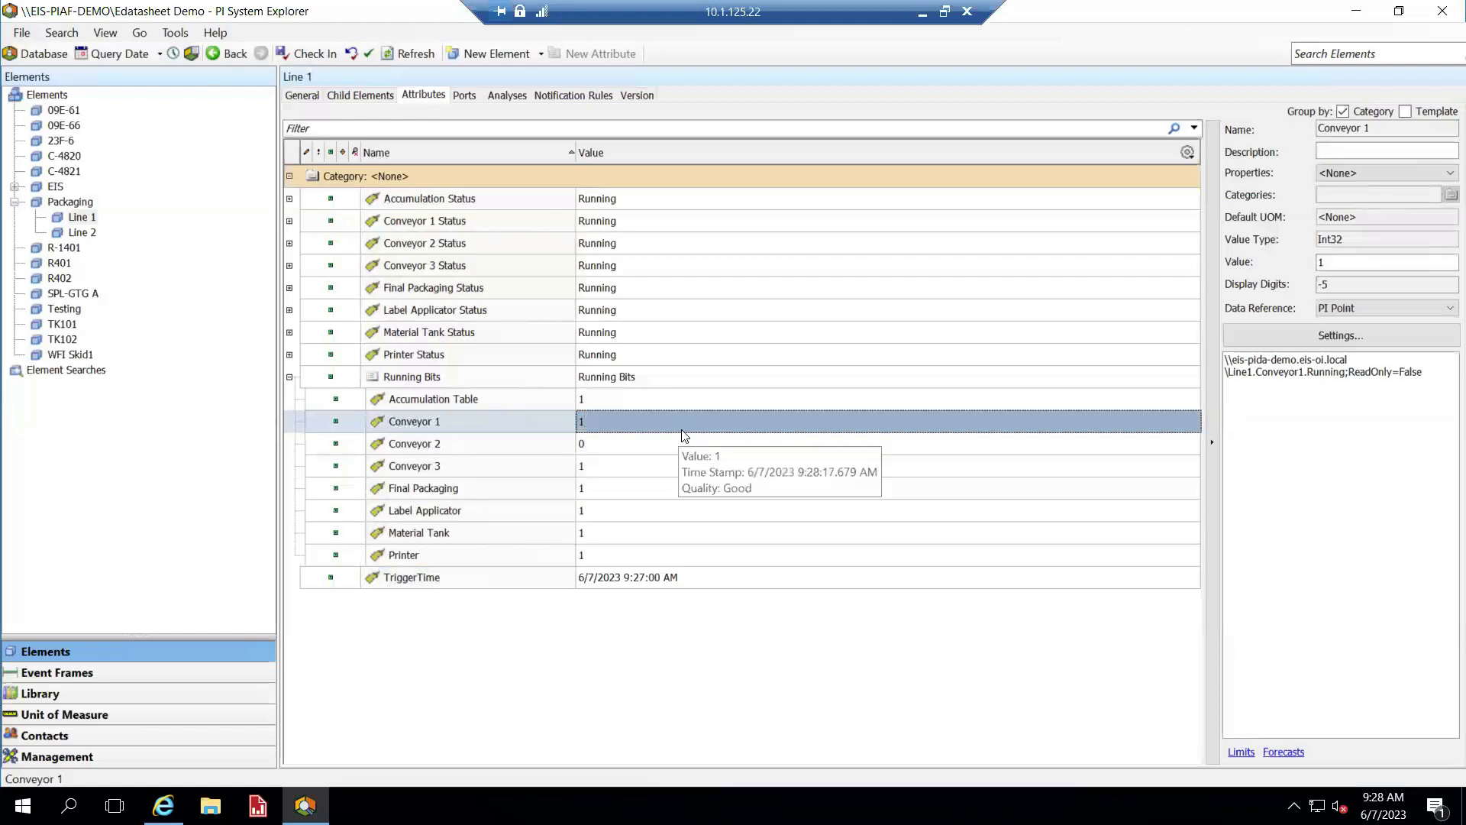
left_click(608, 449)
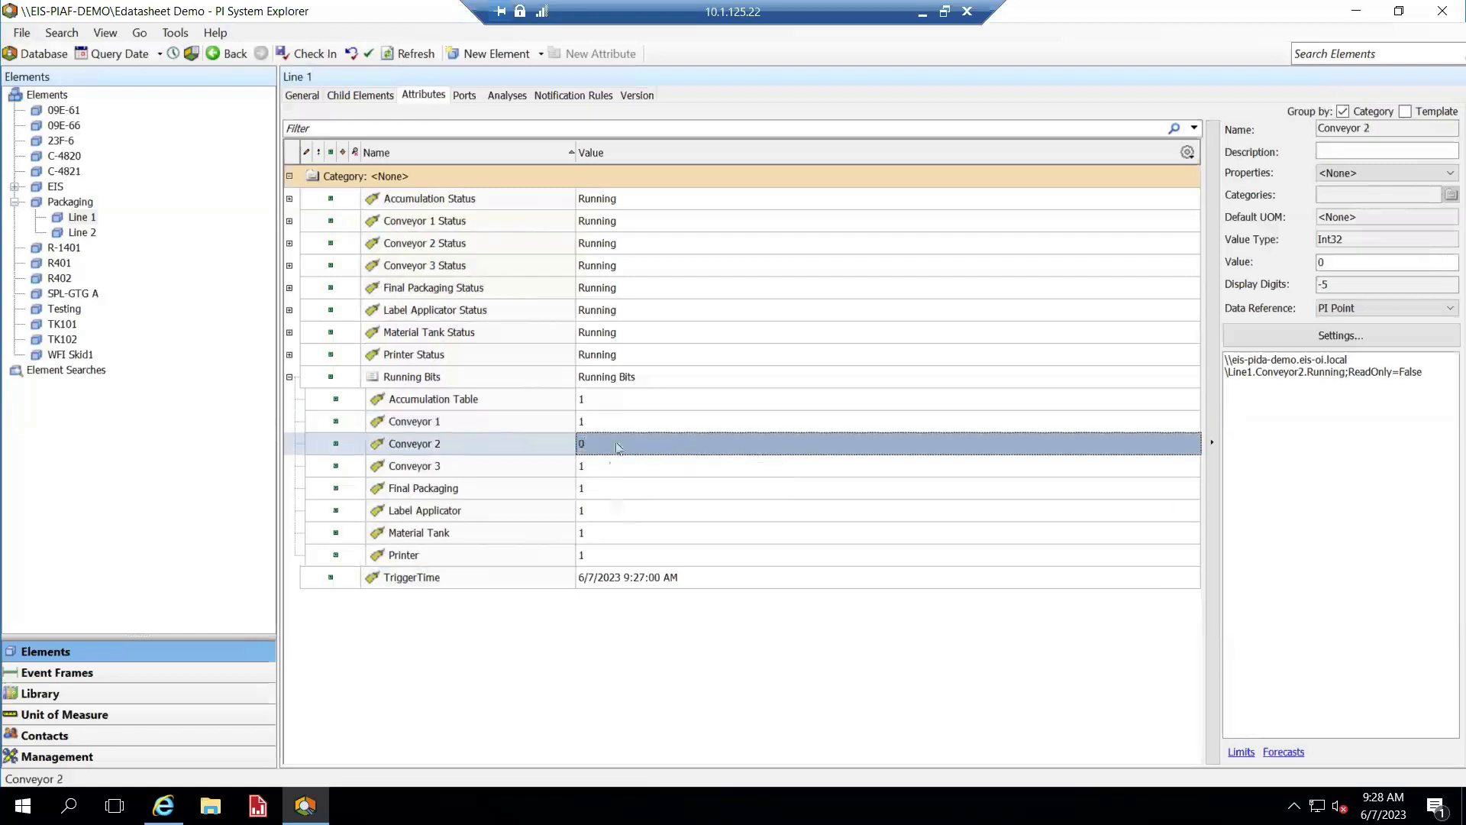
left_click(611, 446)
type("1")
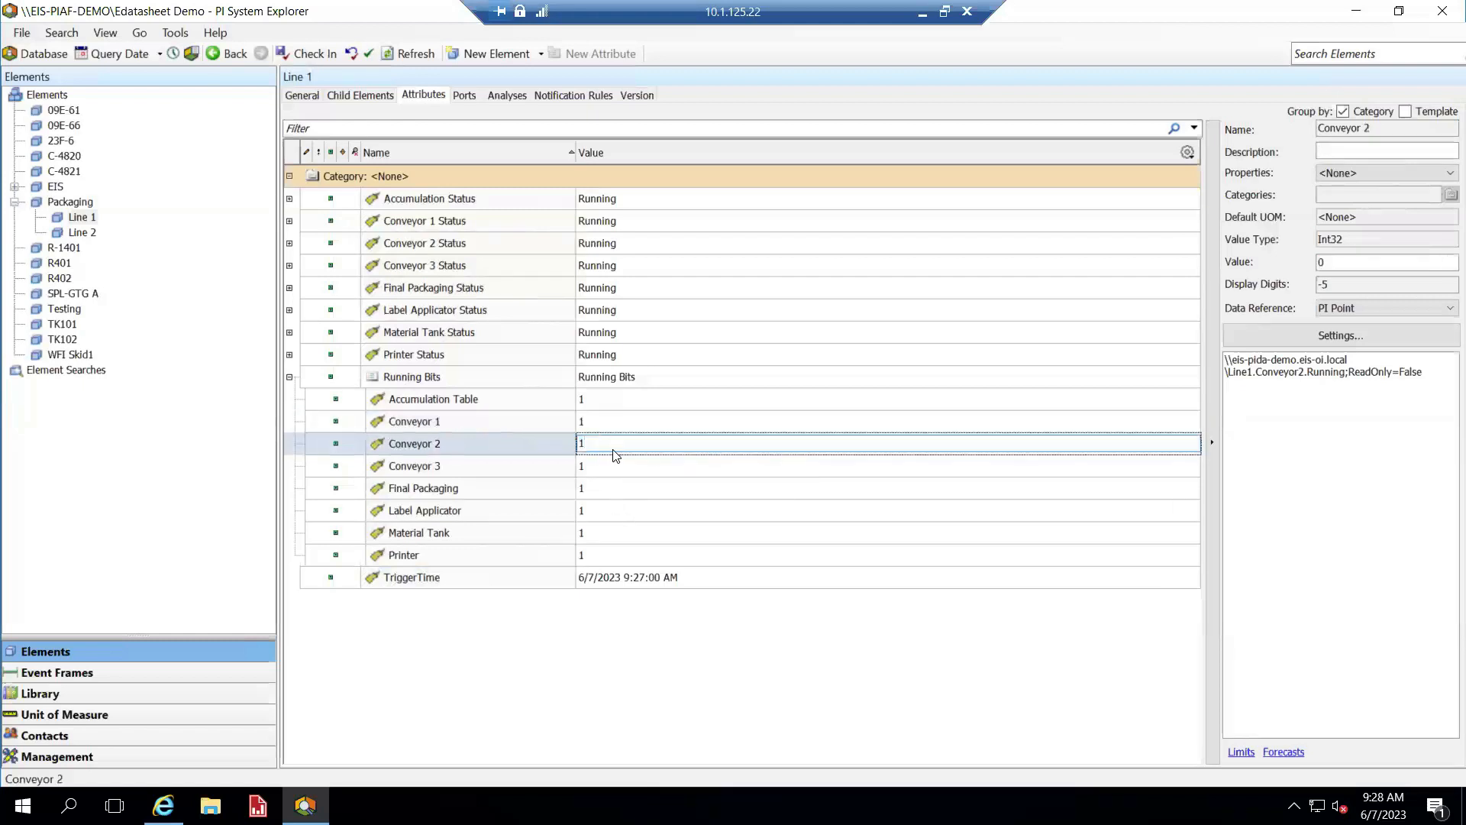
key("Return")
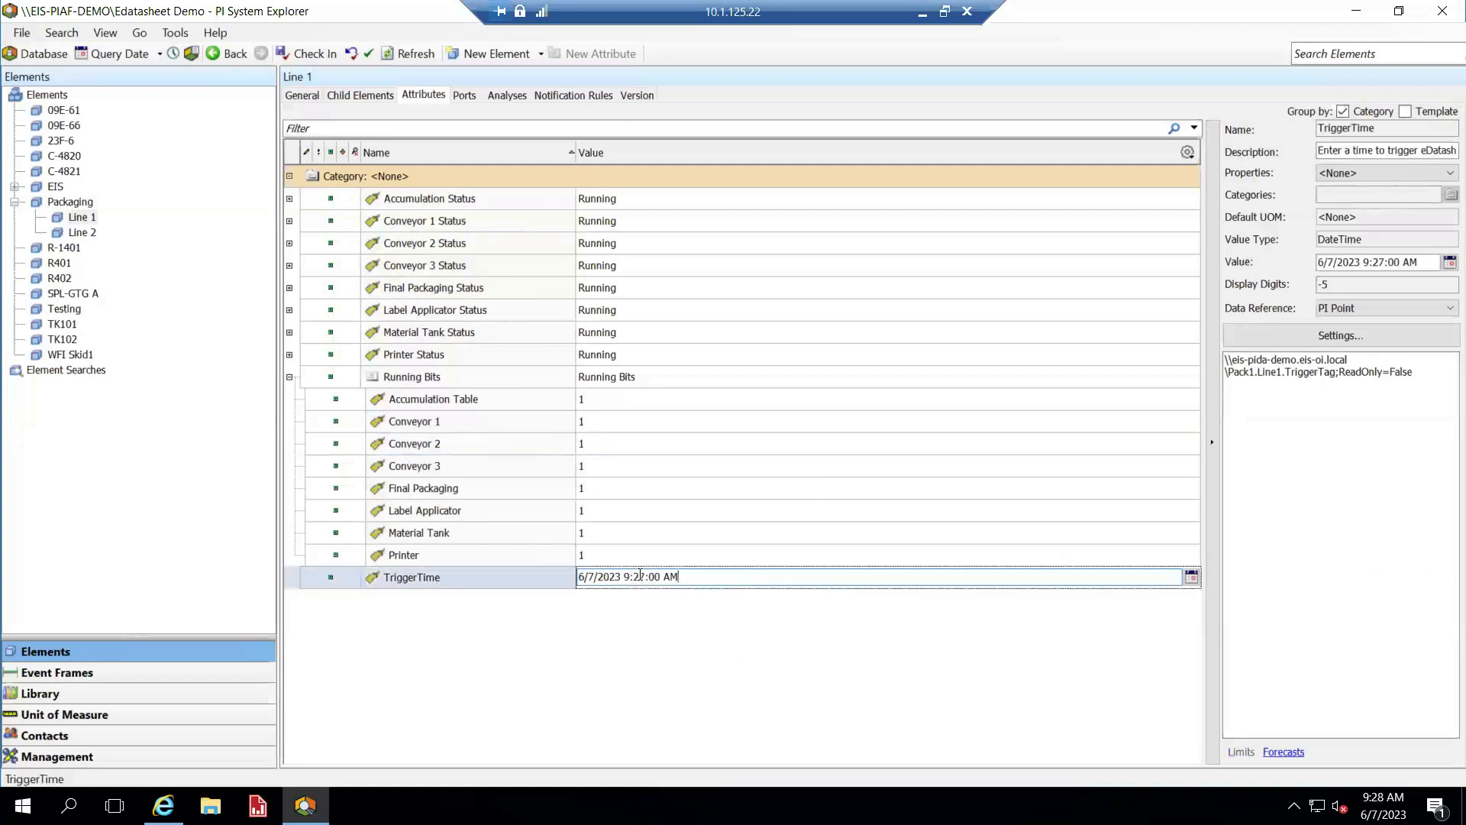
Change TriggerTime minutes from 27 to 28, making it 9:28:00 AM
key("Right")
key("shift+Right")
key("shift+Right")
type("28")
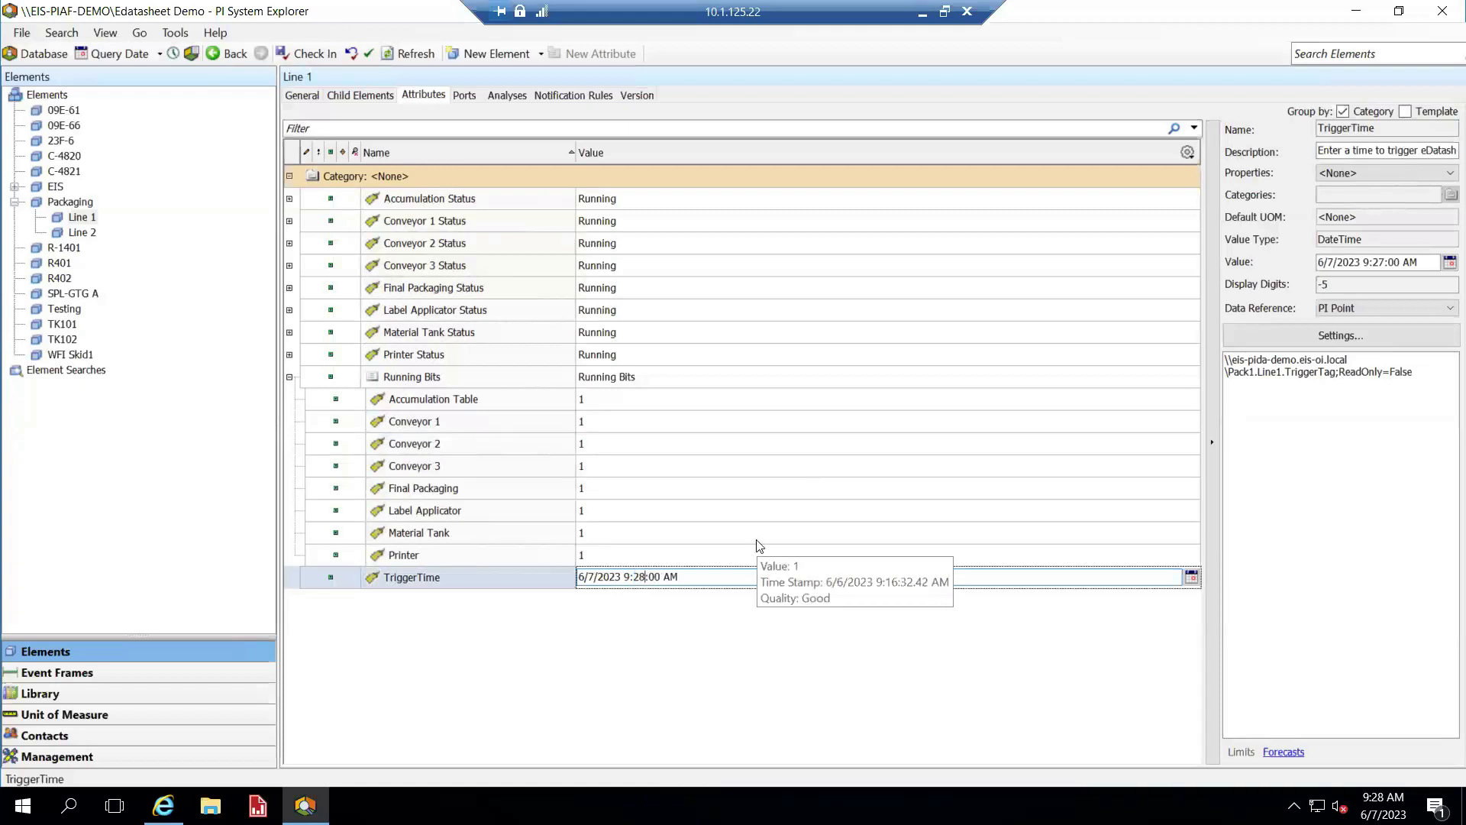
key("Return")
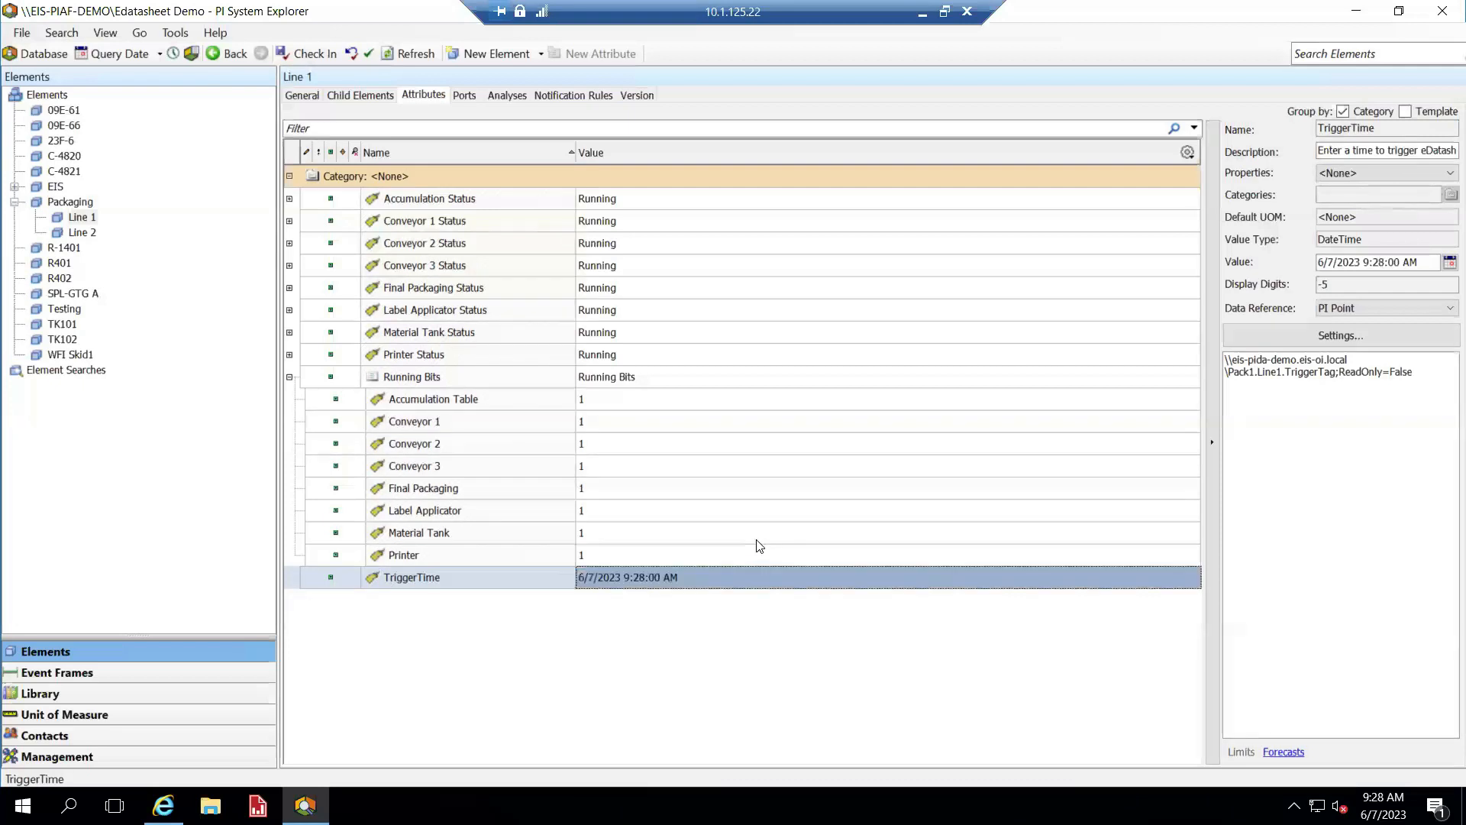
left_click(924, 16)
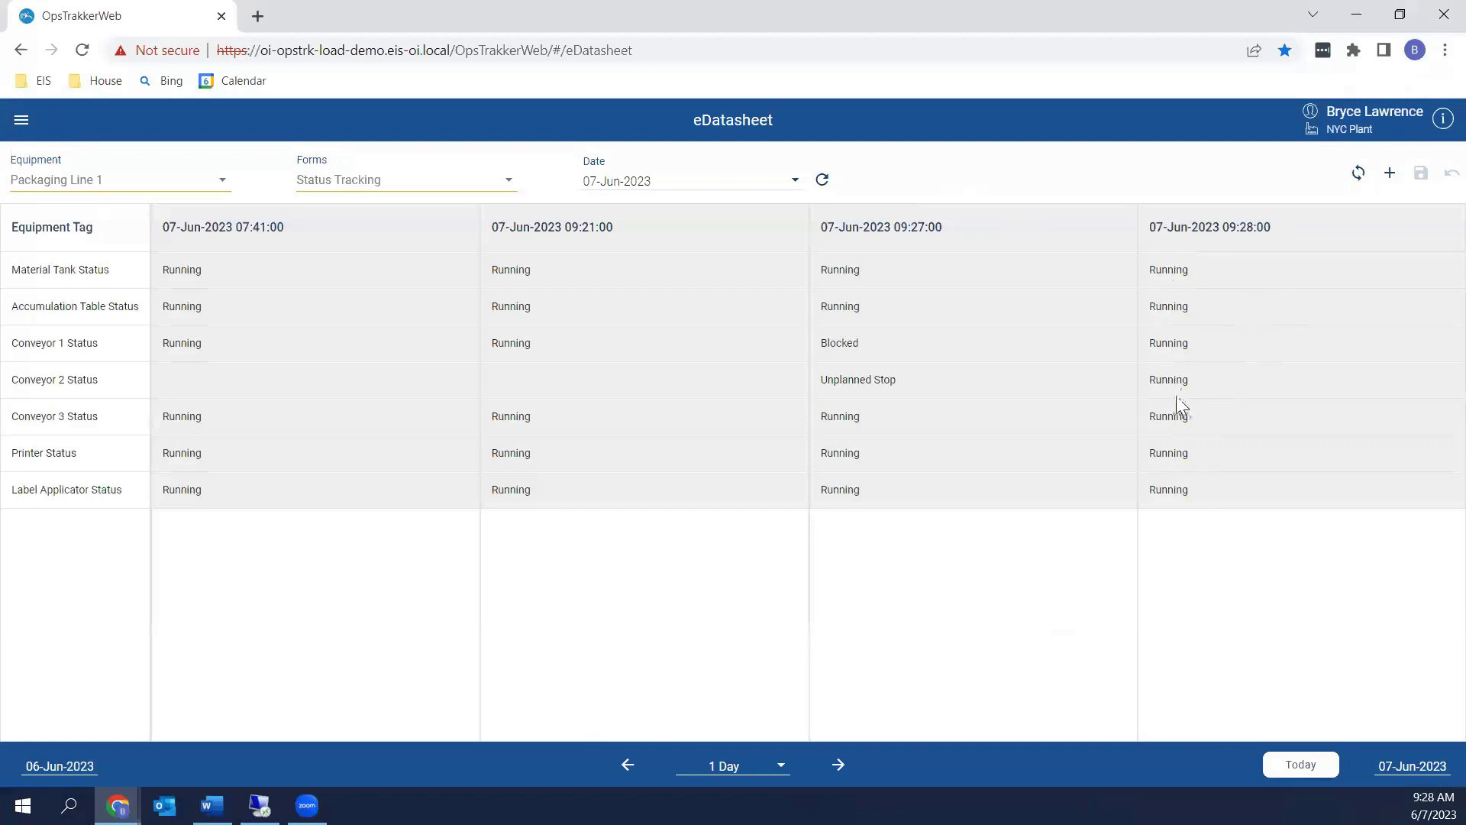
Minimize Chrome and open the OEE Line 1 Events display from the PI Vision home page
left_click(1354, 17)
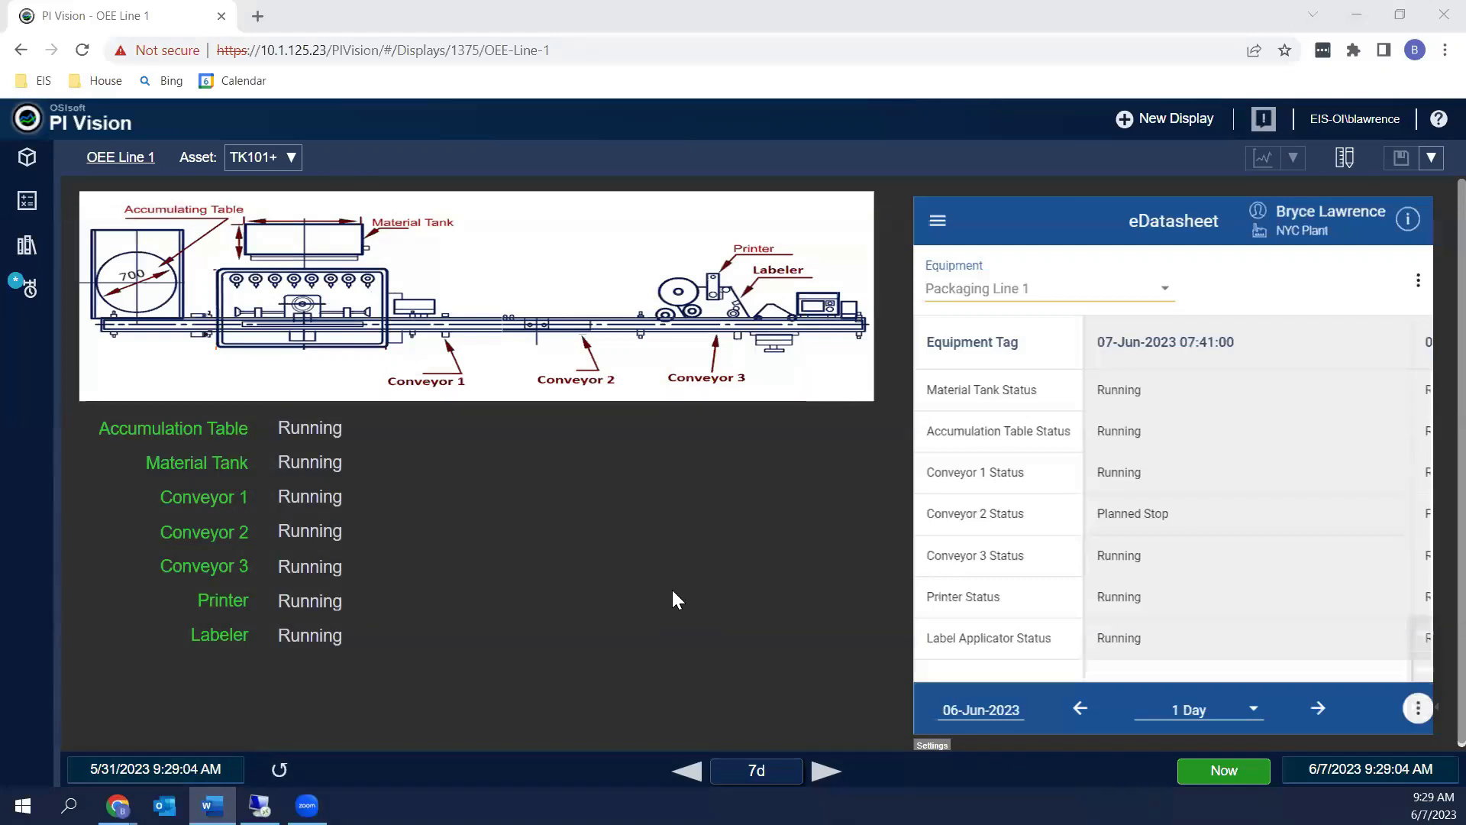
left_click(26, 157)
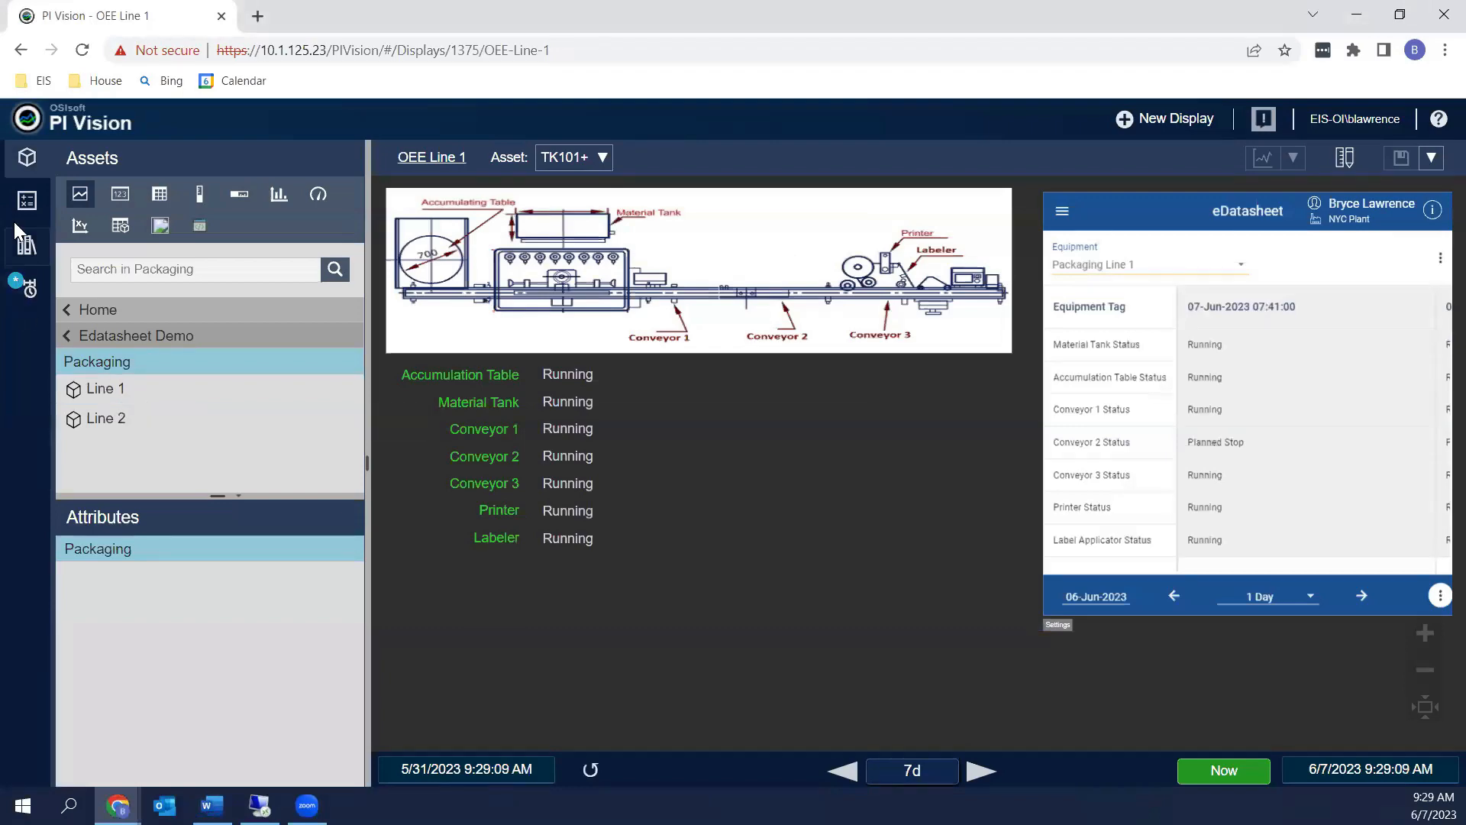
left_click(25, 157)
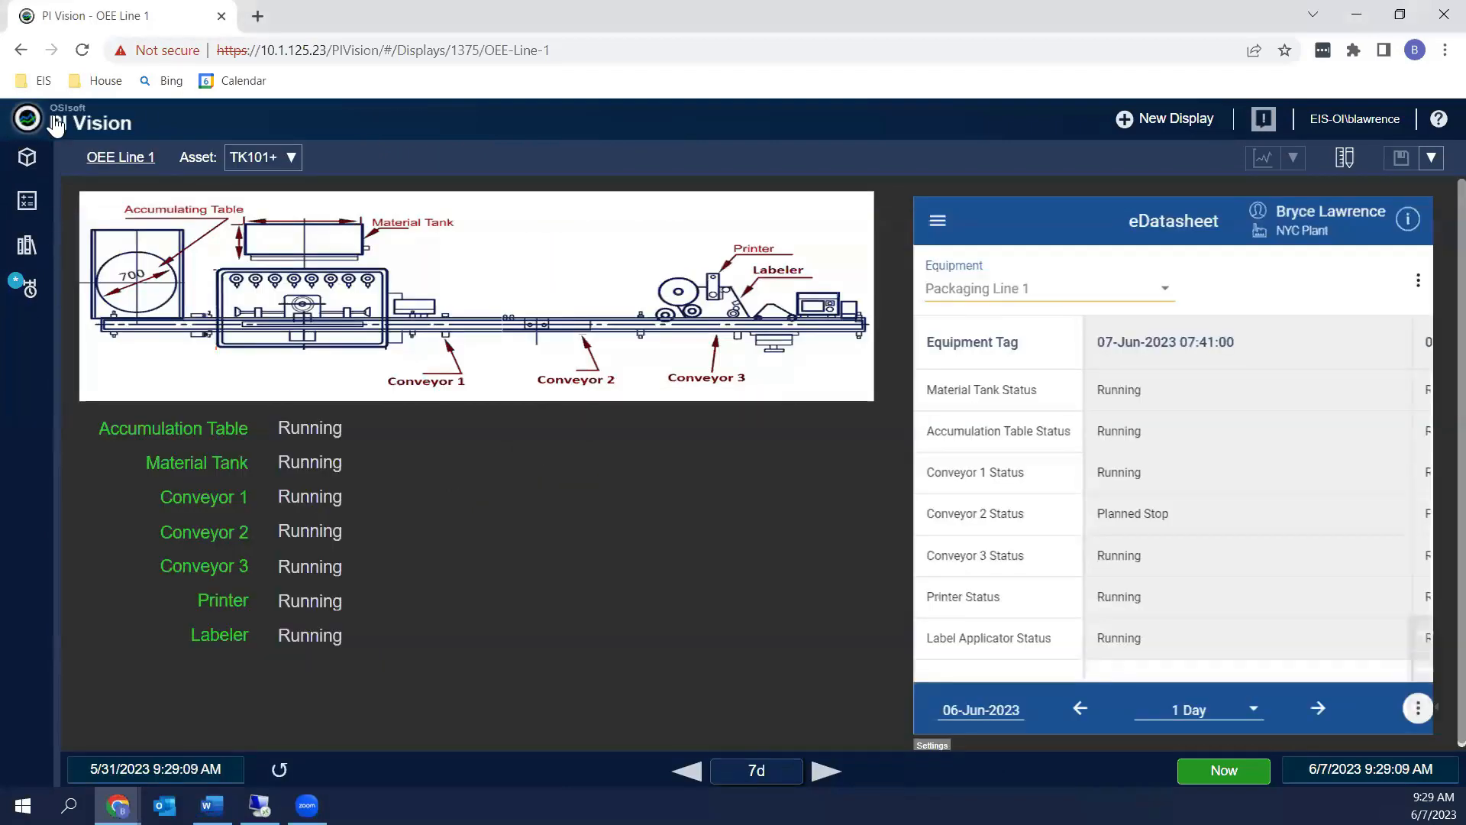
left_click(27, 118)
left_click(745, 340)
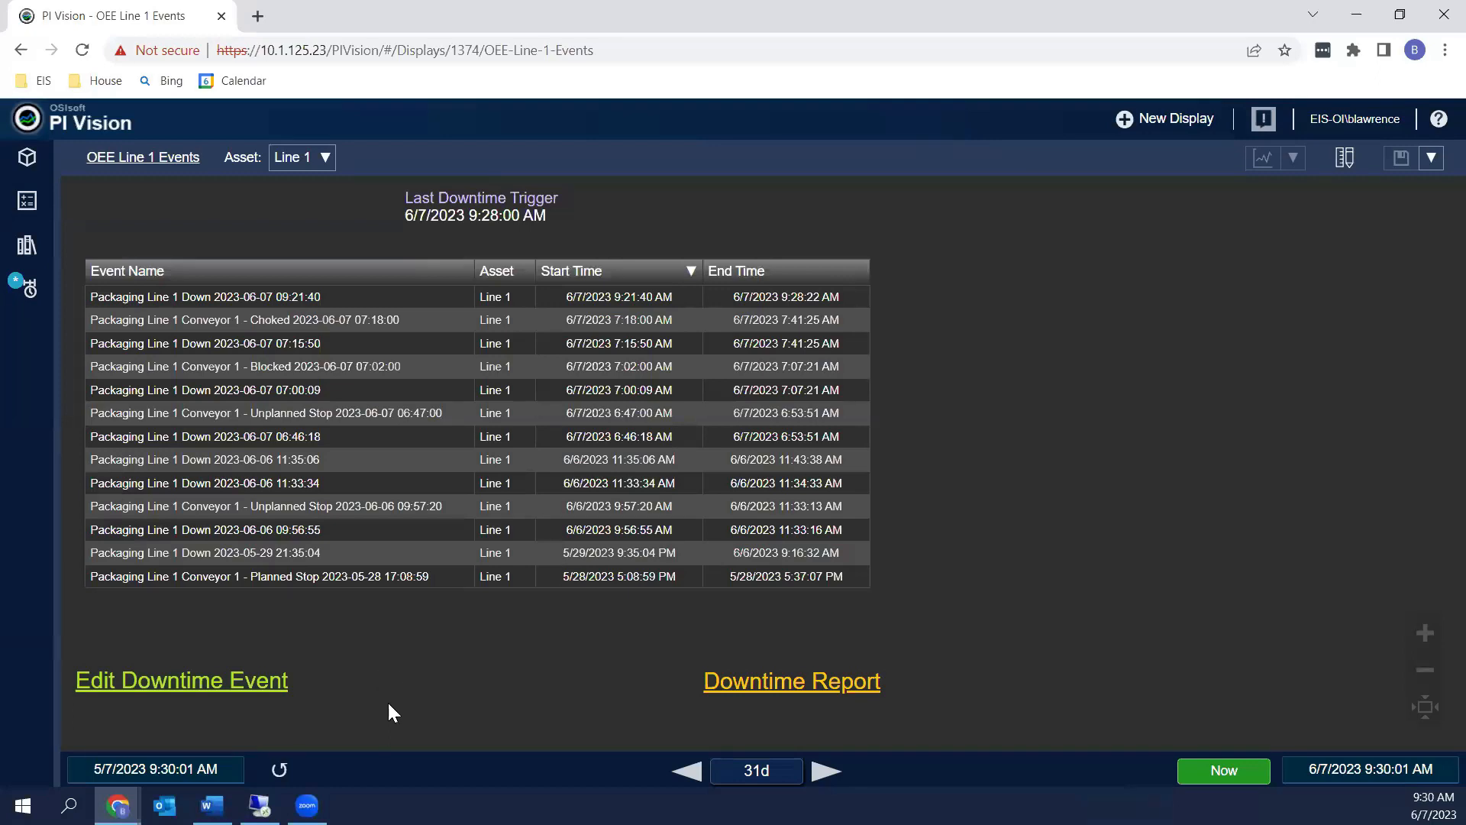
Follow the Edit Downtime Event link to start an Update Event Frame form, dismissing a stray context menu
left_click(152, 690)
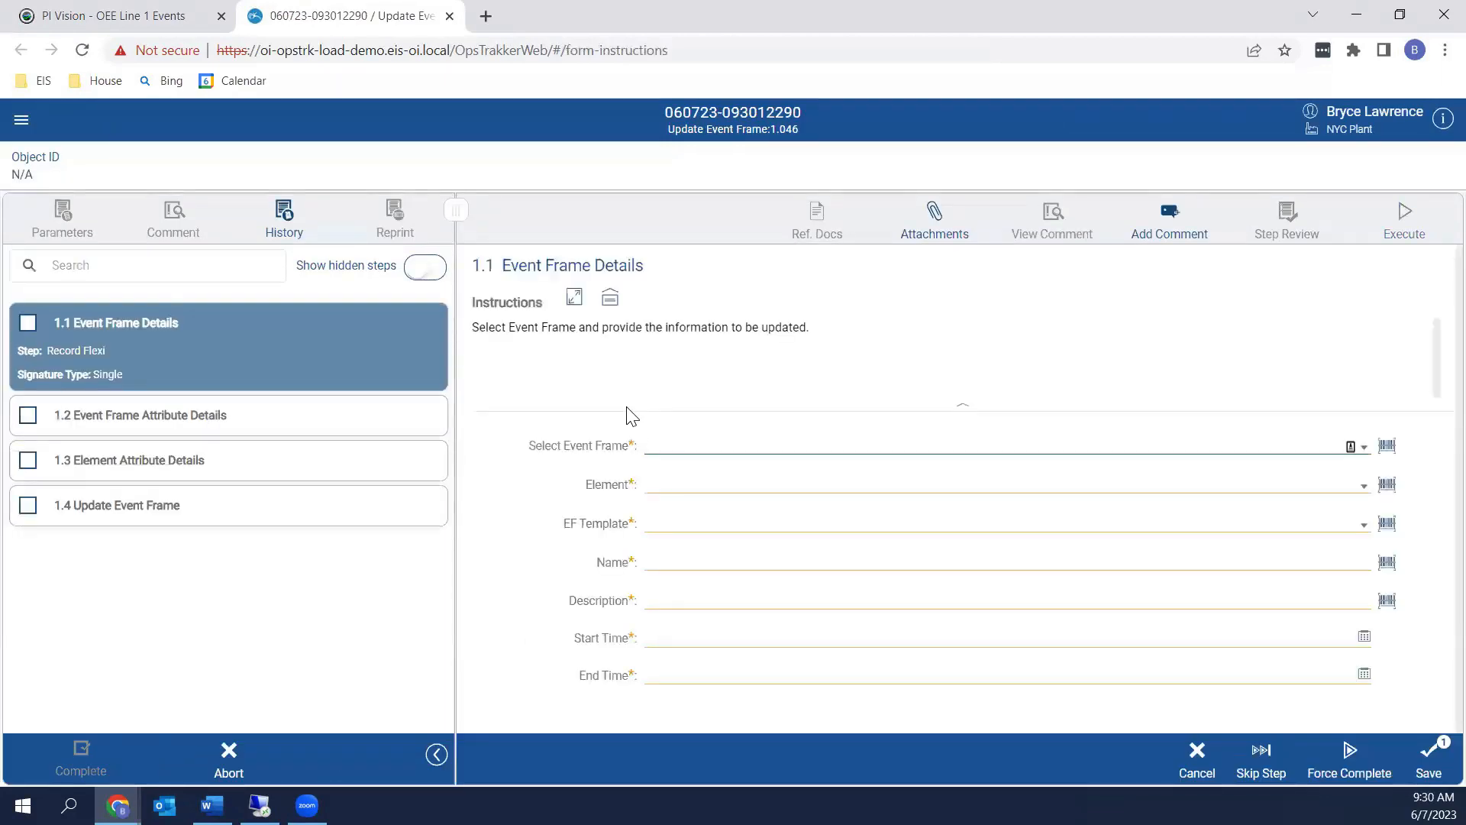
right_click(561, 191)
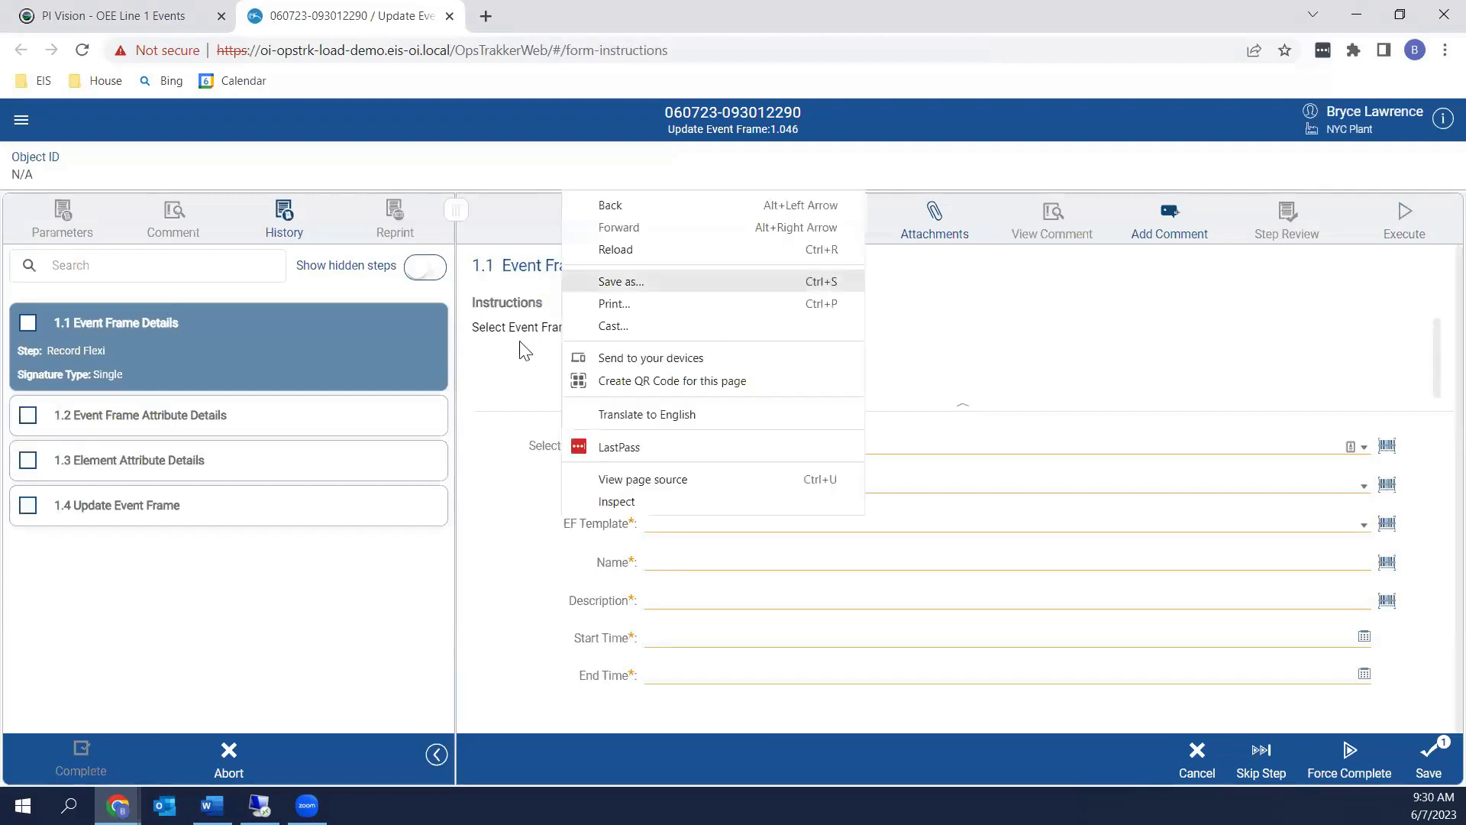
left_click(535, 385)
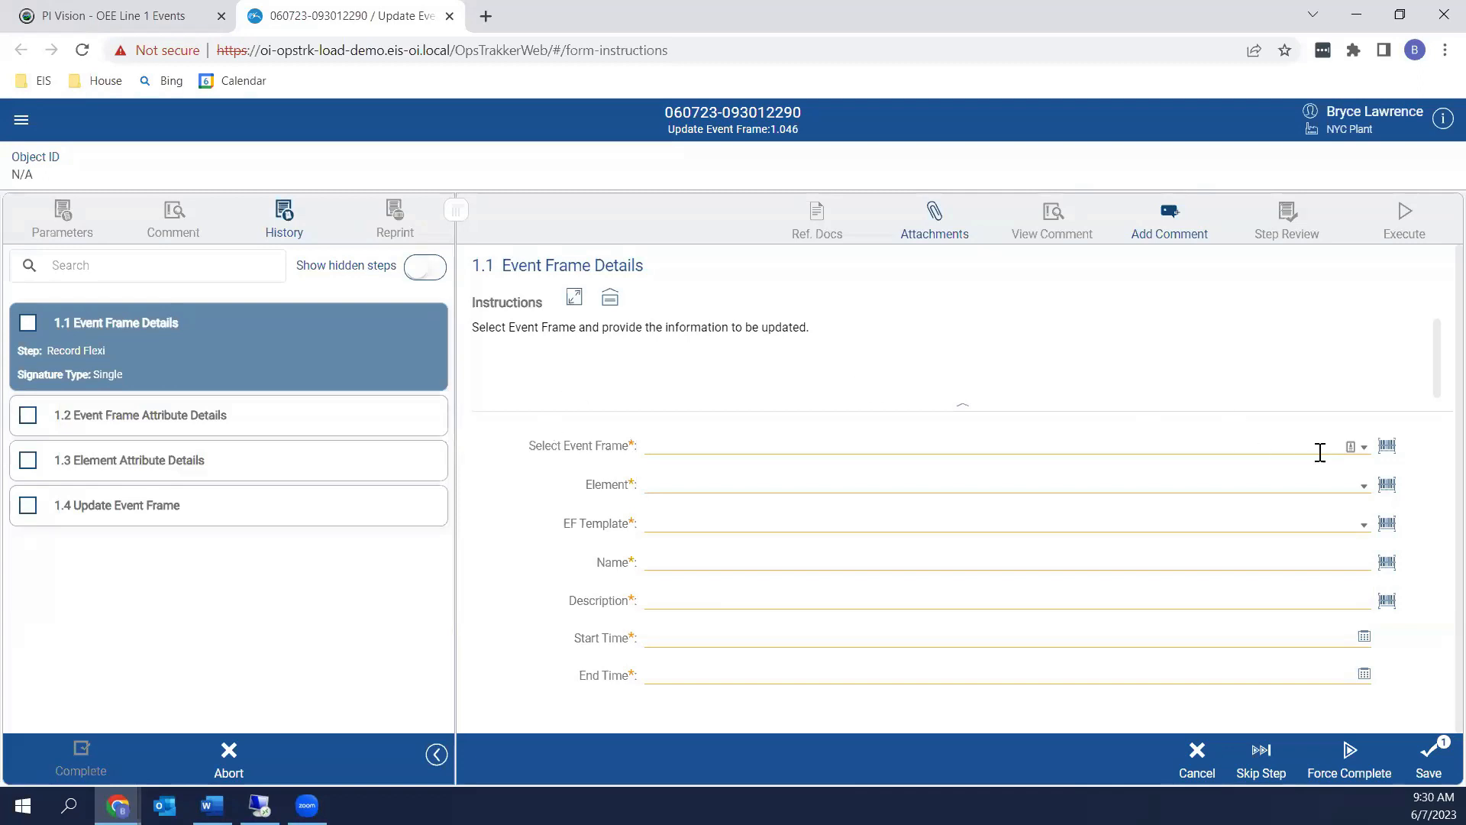
left_click(1363, 458)
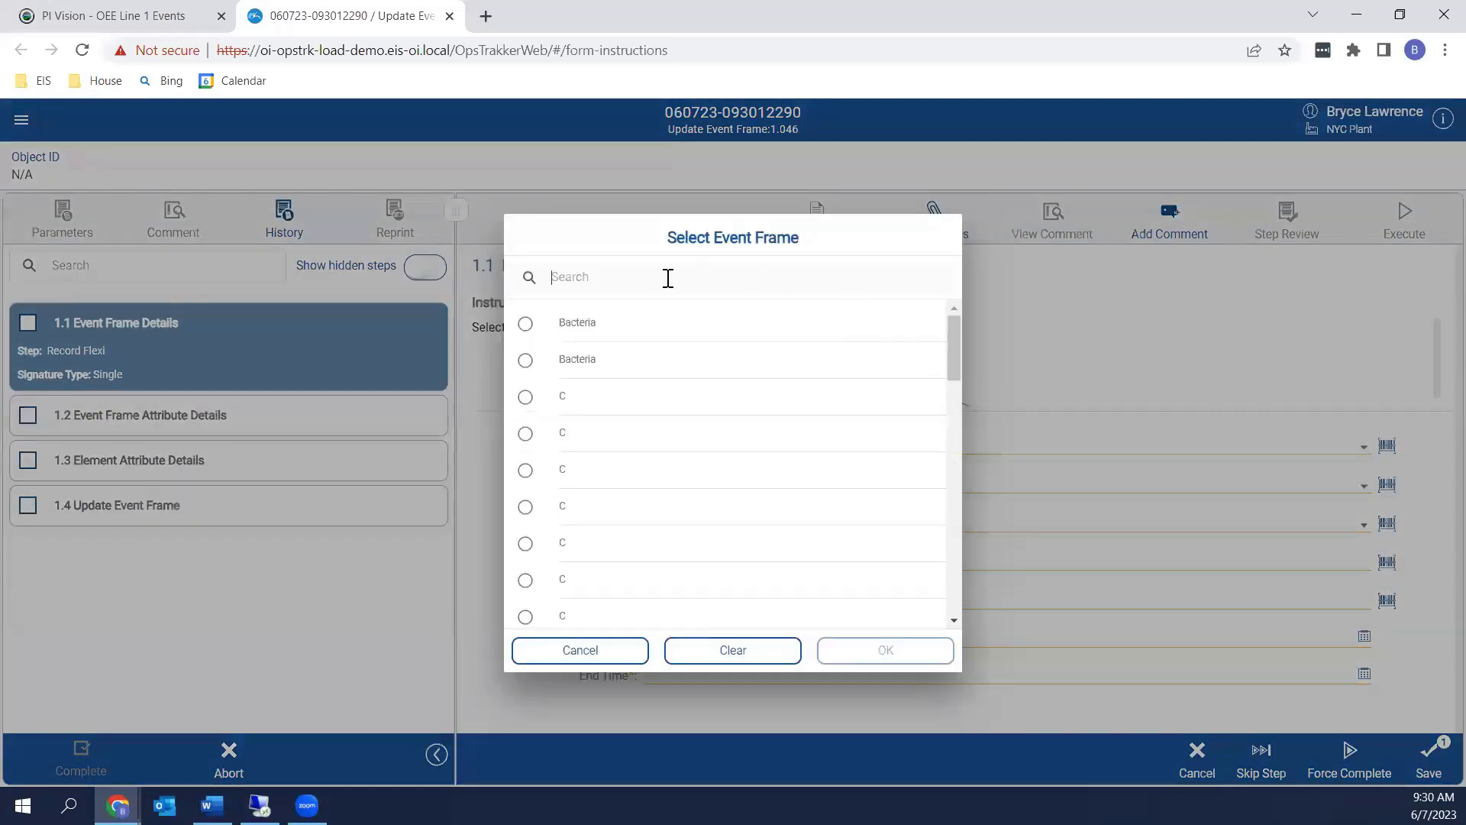
type("Pack")
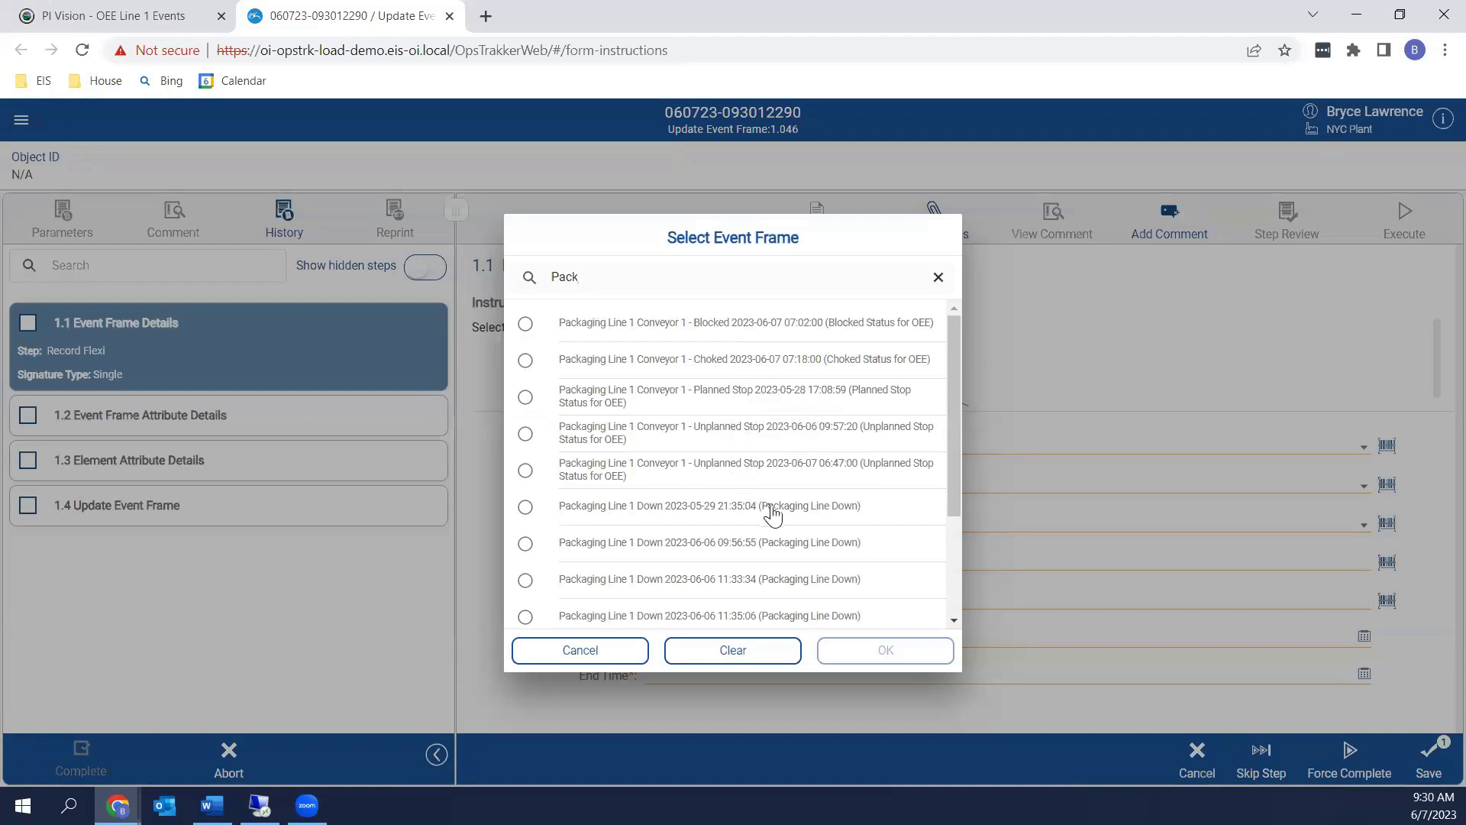
scroll(768, 515, "down", 1)
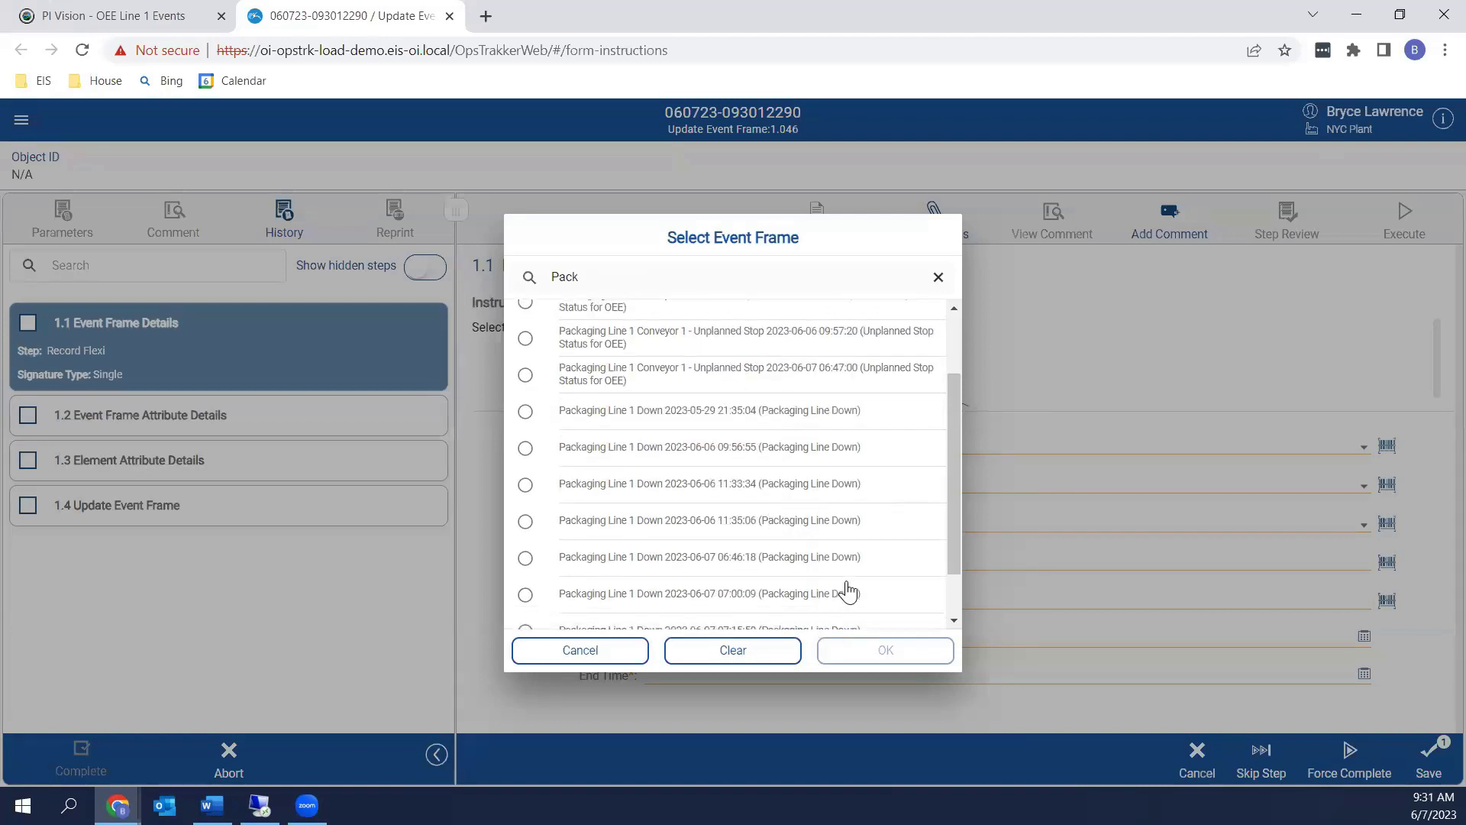
scroll(852, 592, "down", 1)
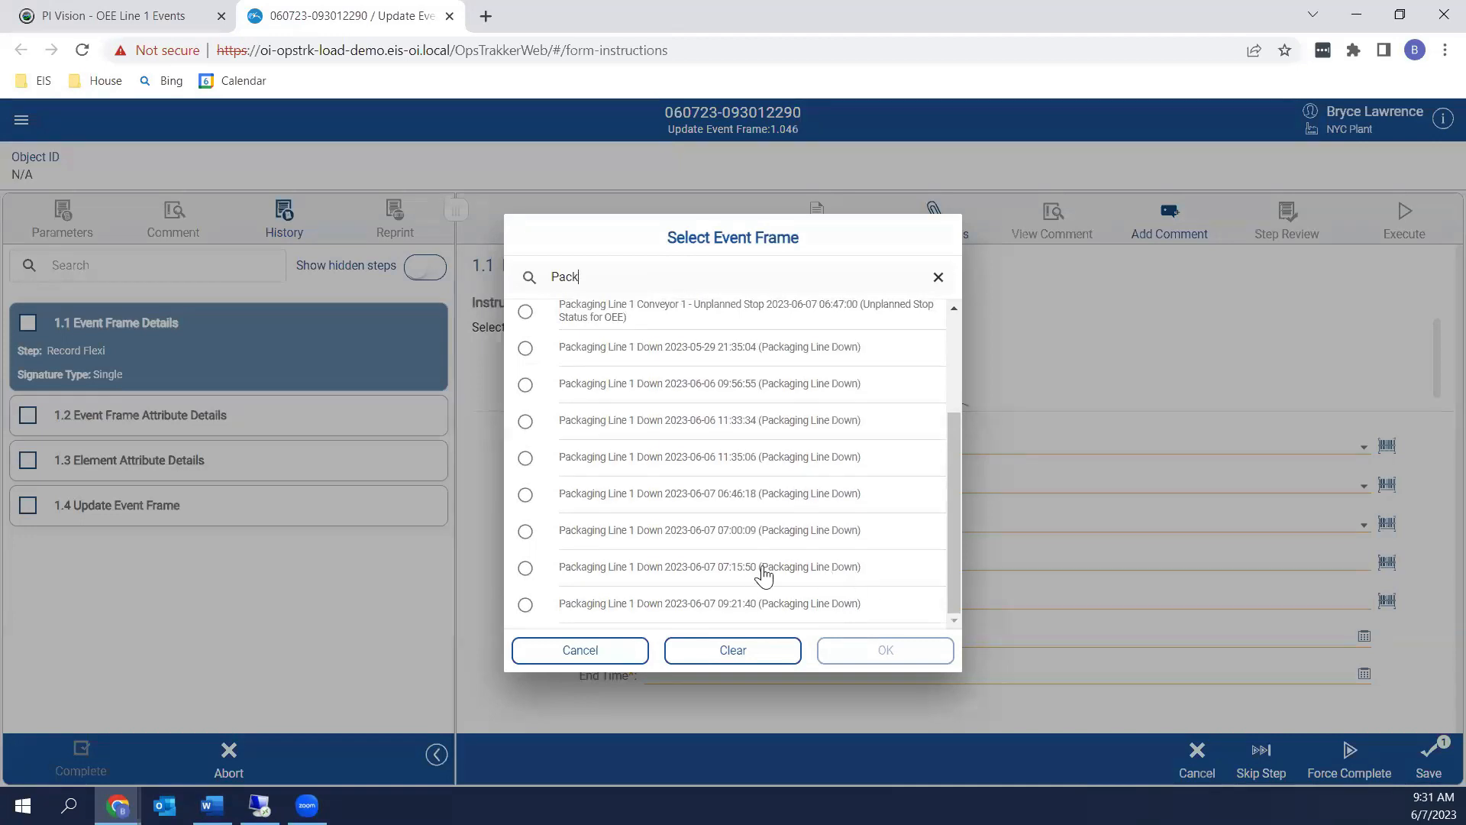
left_click(735, 607)
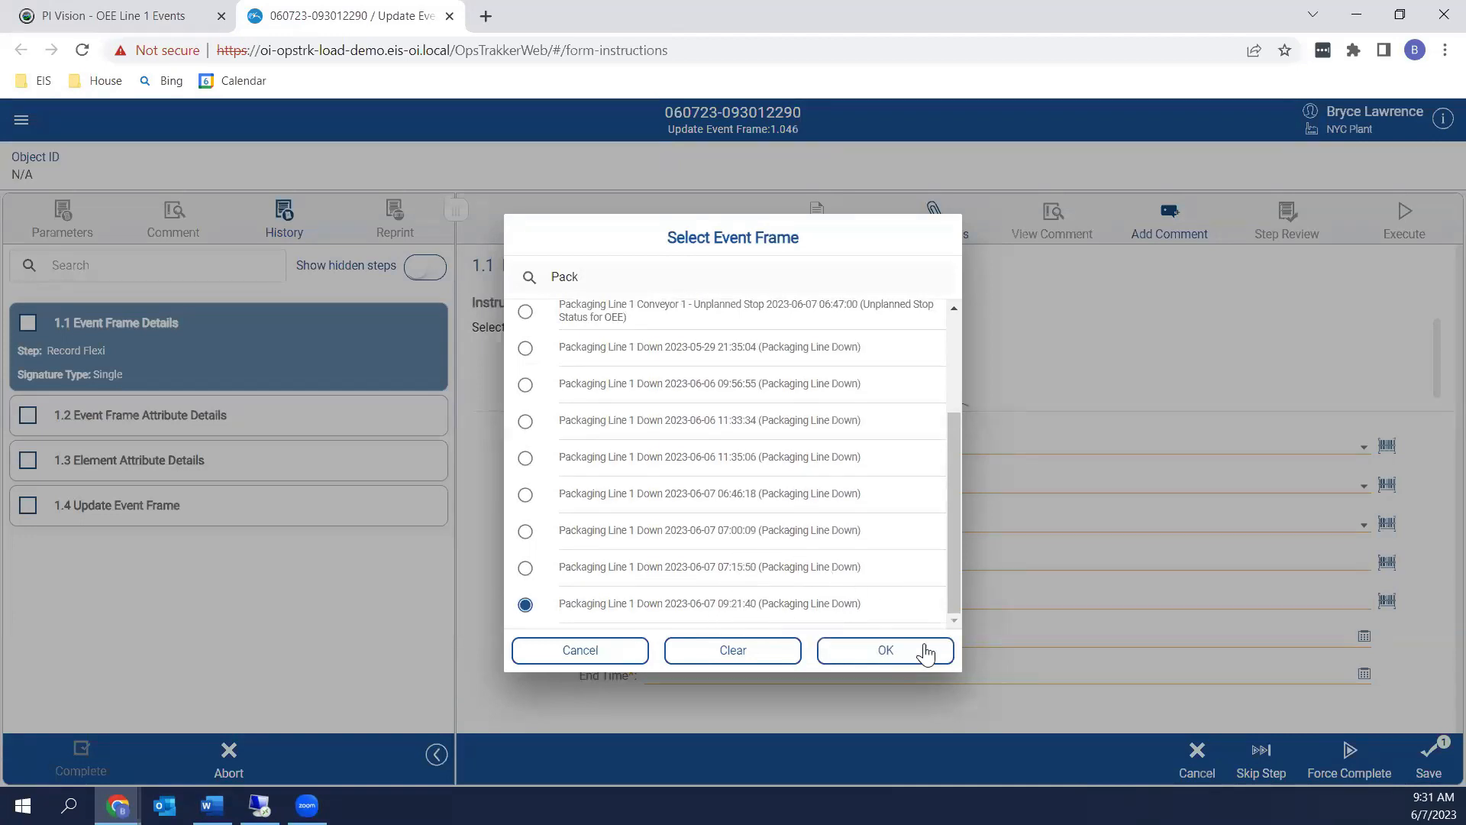
left_click(878, 651)
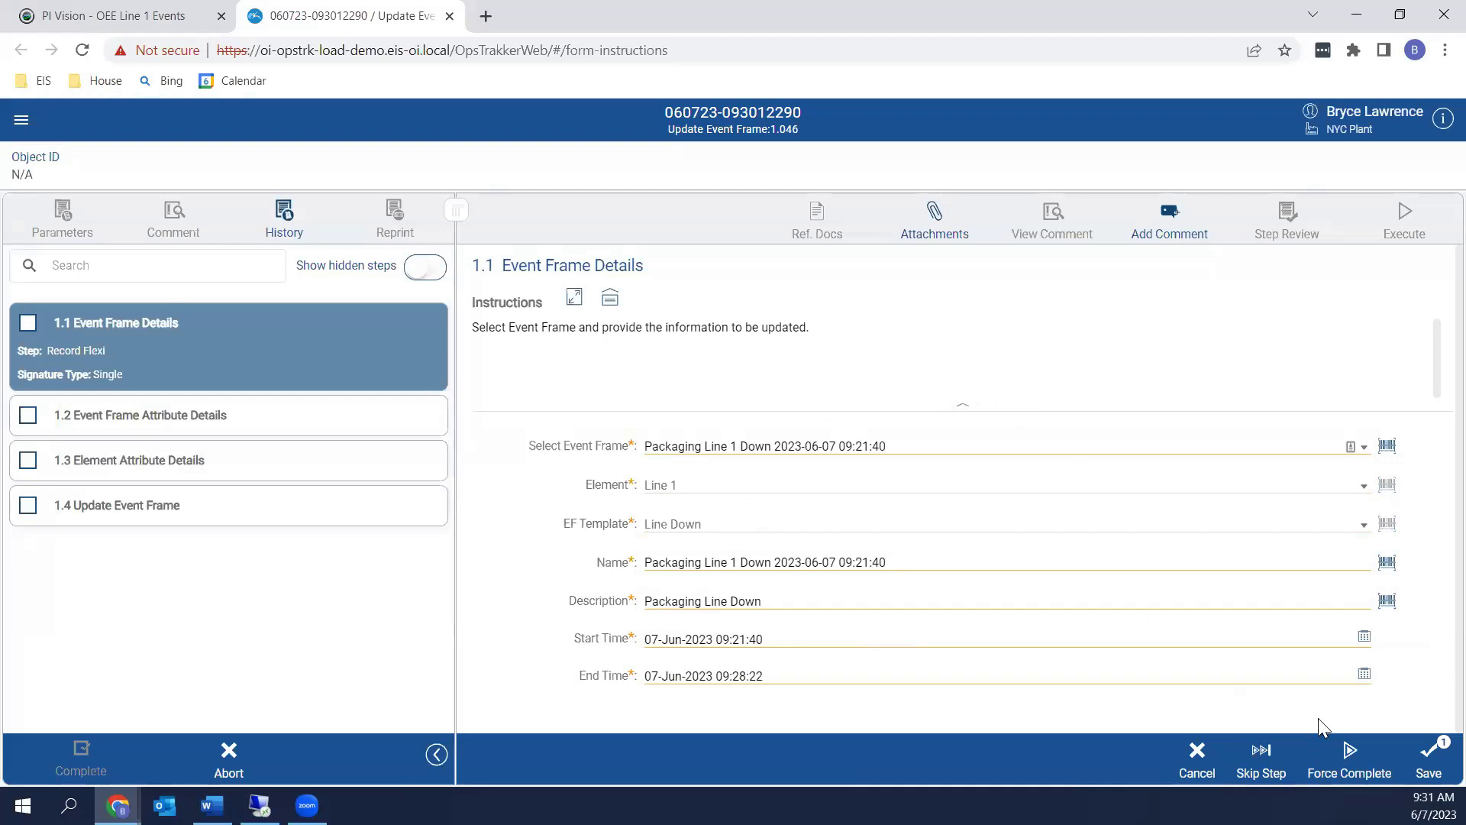
Save step 1.1 and authorize it with the first signer's username and password
left_click(1422, 762)
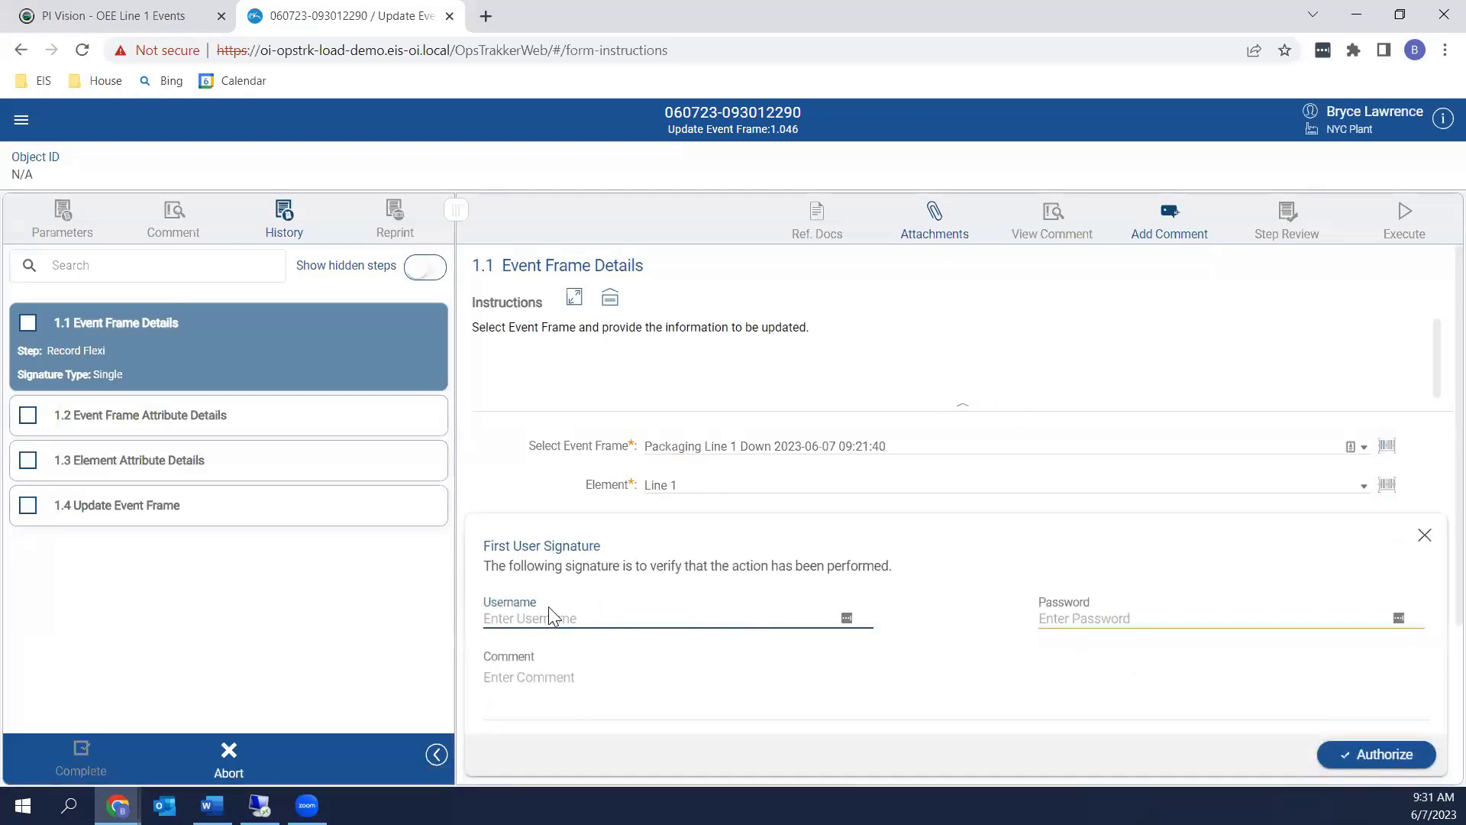
left_click(1053, 615)
type("****")
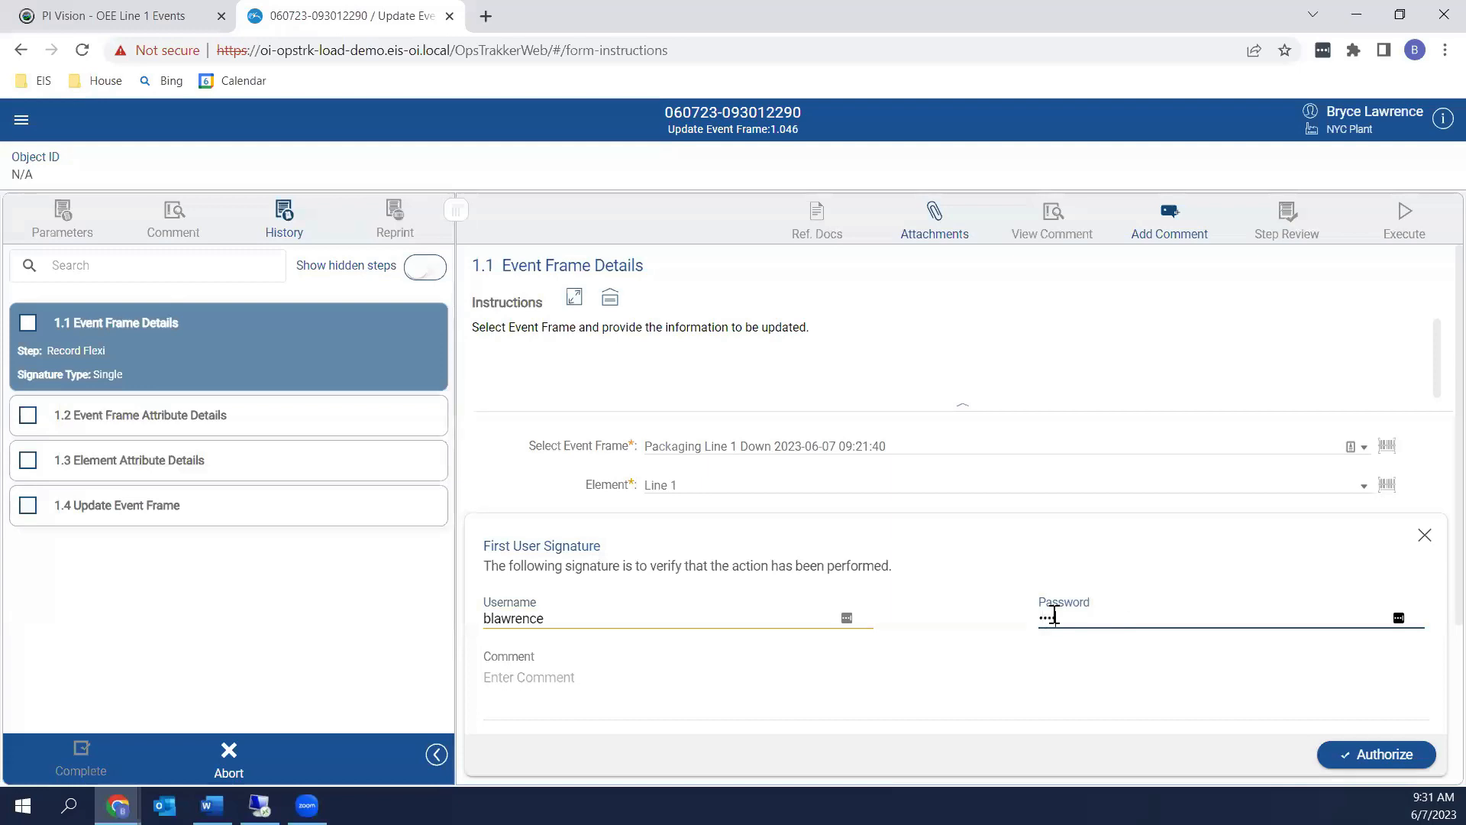
type("*****")
key("BackSpace")
key("BackSpace")
key("BackSpace")
key("BackSpace")
key("BackSpace")
key("BackSpace")
key("BackSpace")
key("BackSpace")
key("BackSpace")
type("*********")
key("Return")
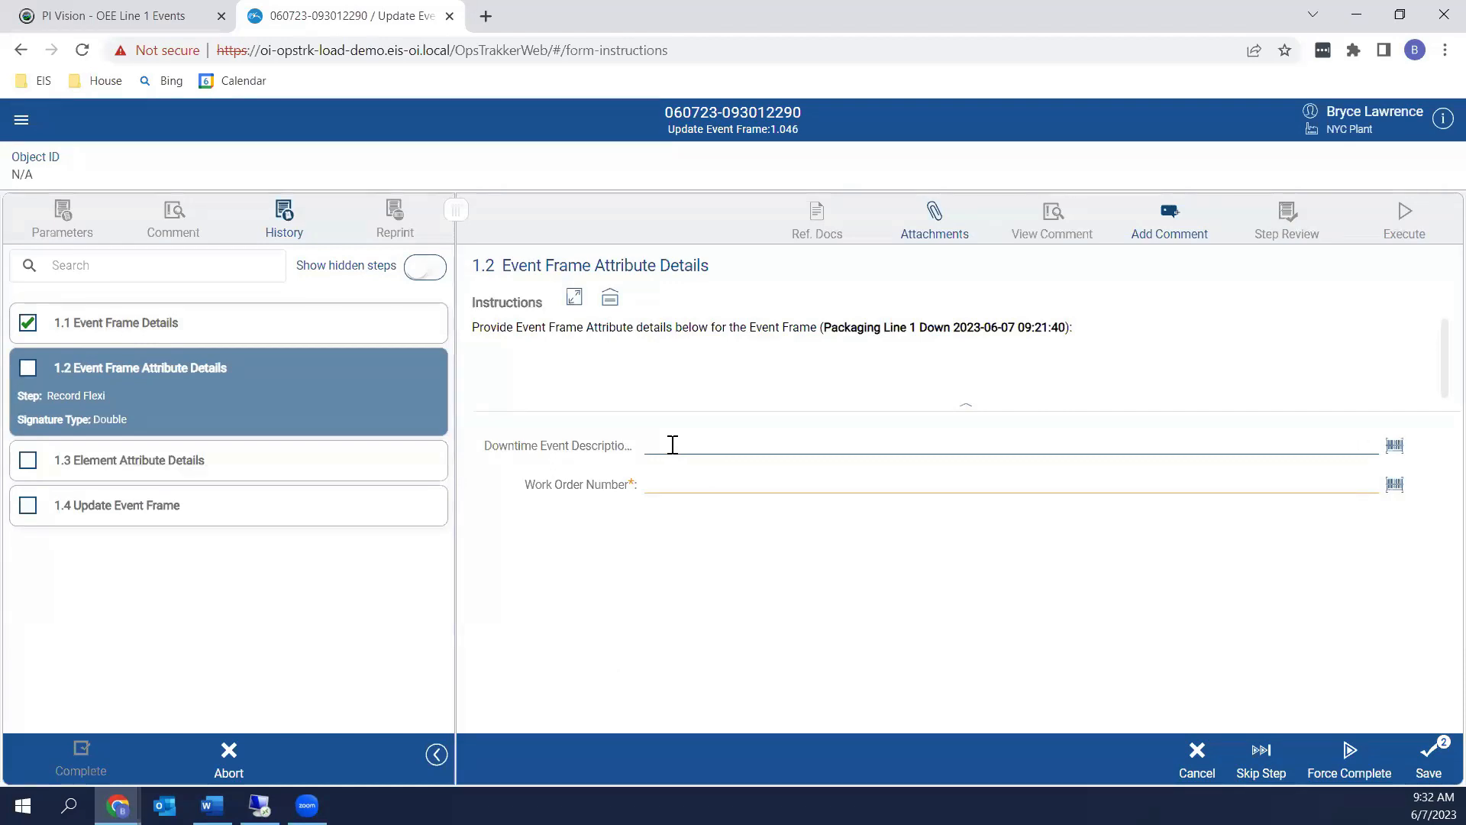
Enter 'We were testing the system.' as the description and 'Not Applicable' as the work order number
type("We were testing the system.")
left_click(731, 484)
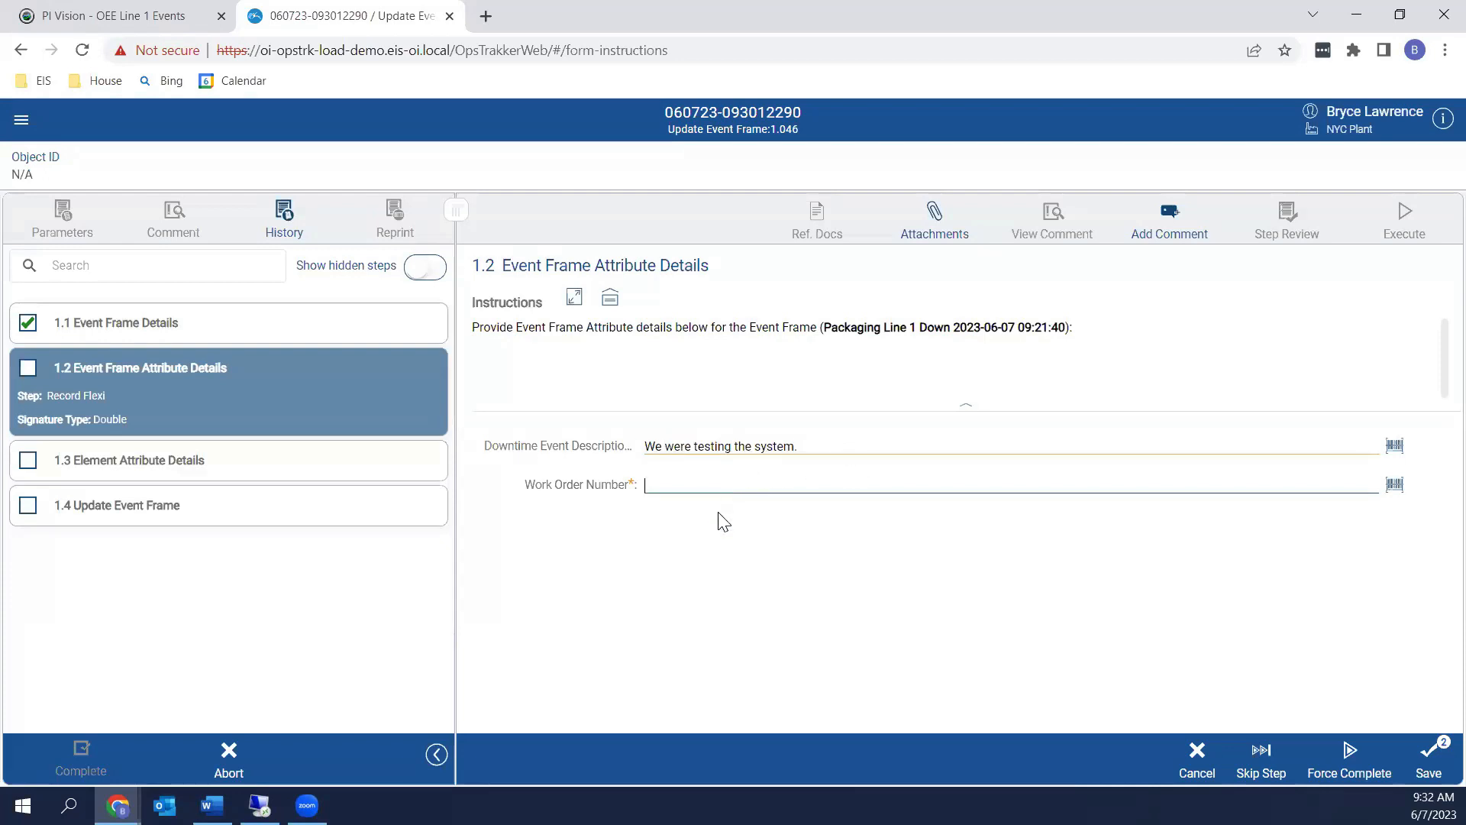
type("Not Applicable")
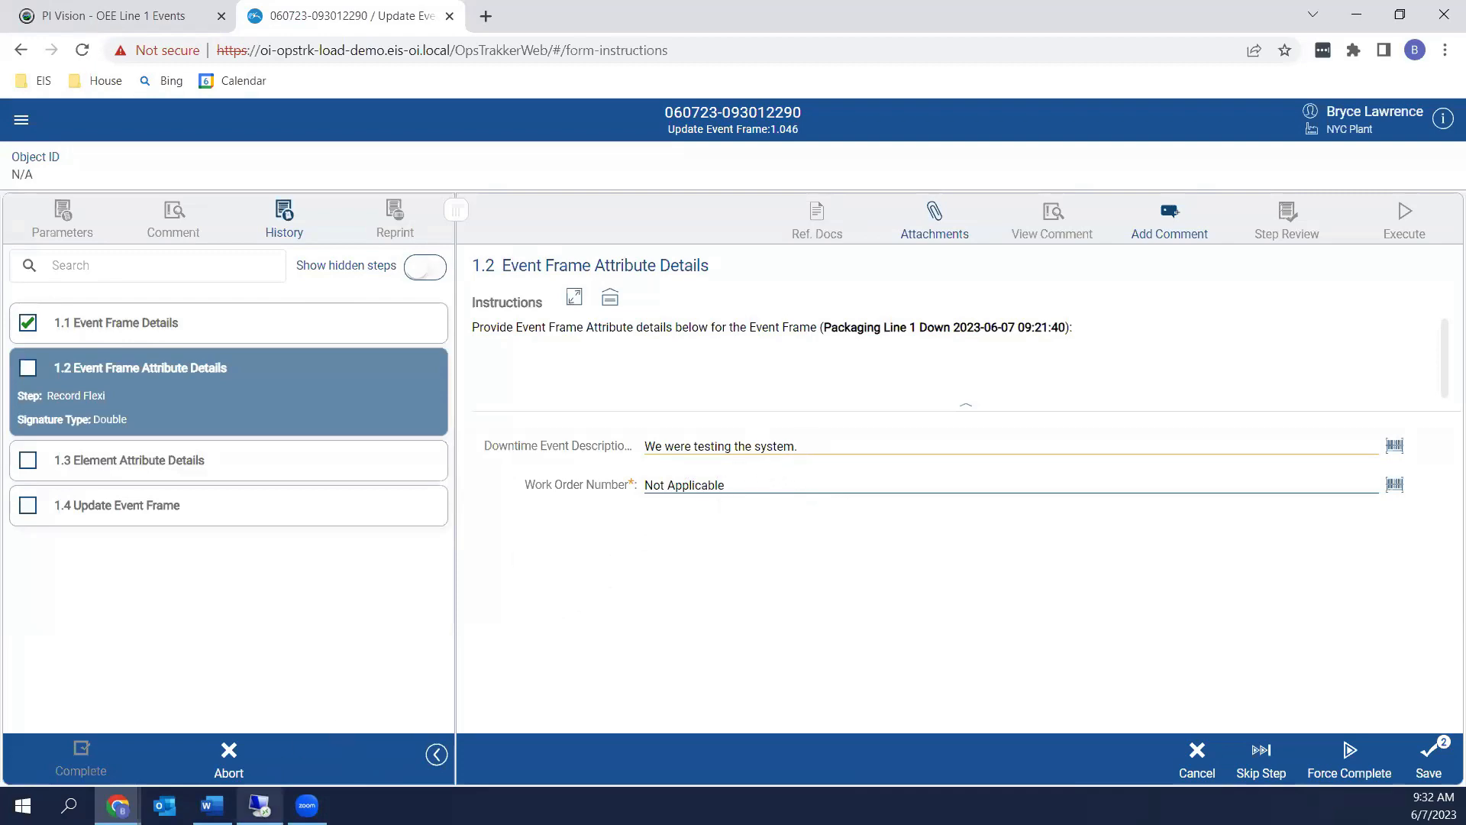
left_click(259, 805)
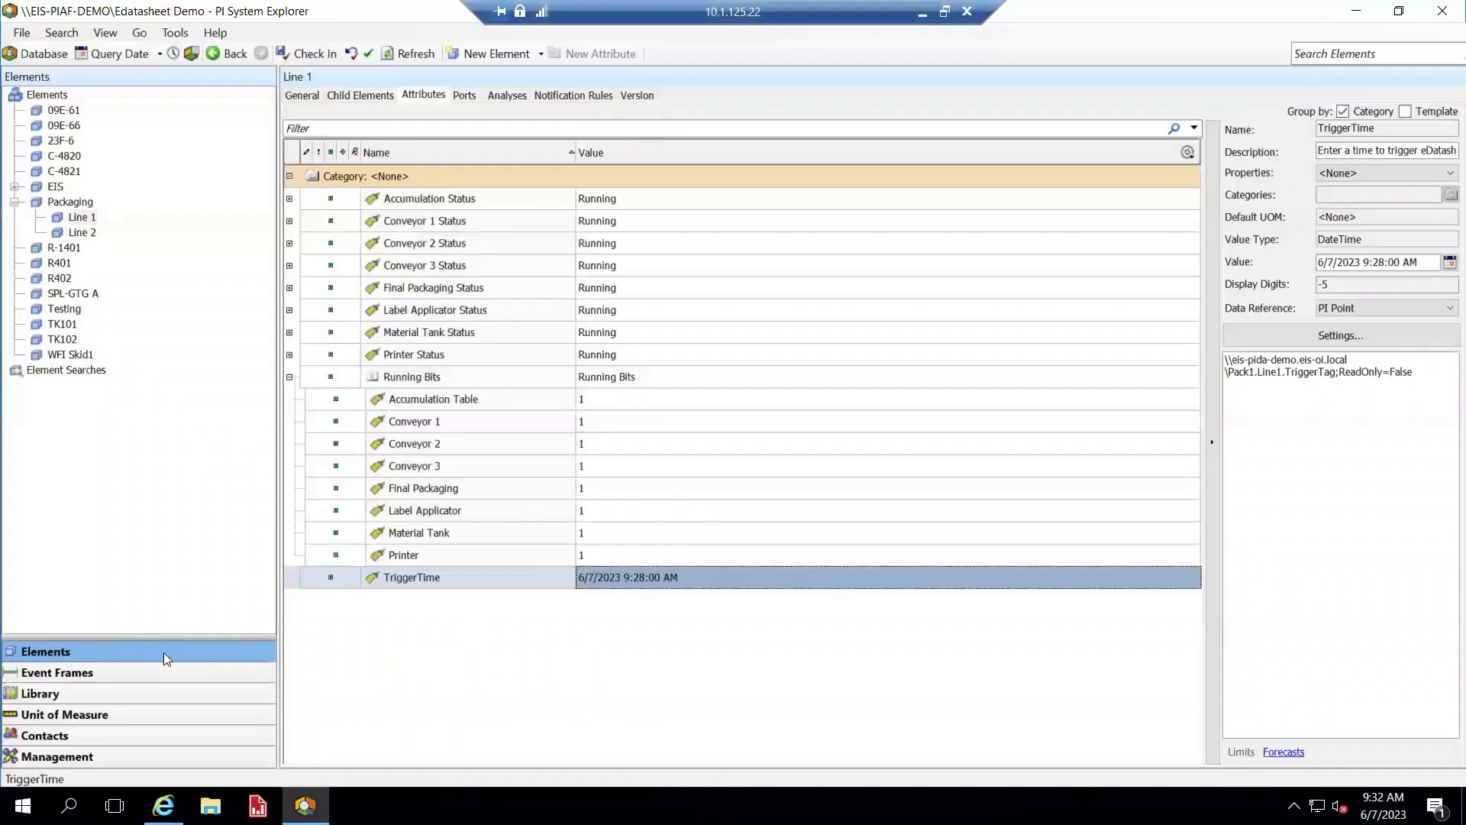
Review the Line Down template's Conveyor 1, Conveyor 2 and Downtime Event Description attribute templates
left_click(127, 684)
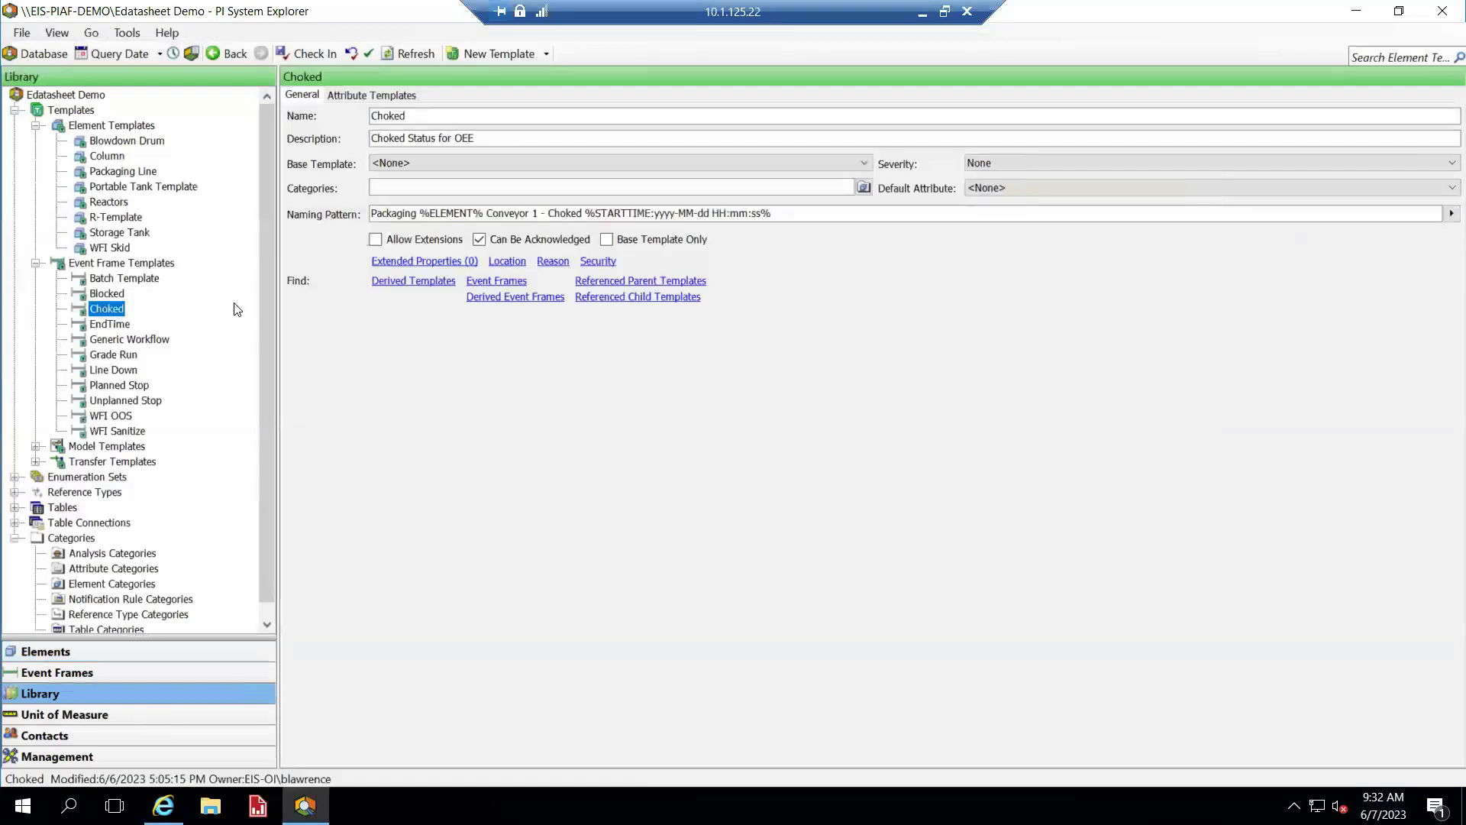
left_click(114, 370)
left_click(373, 94)
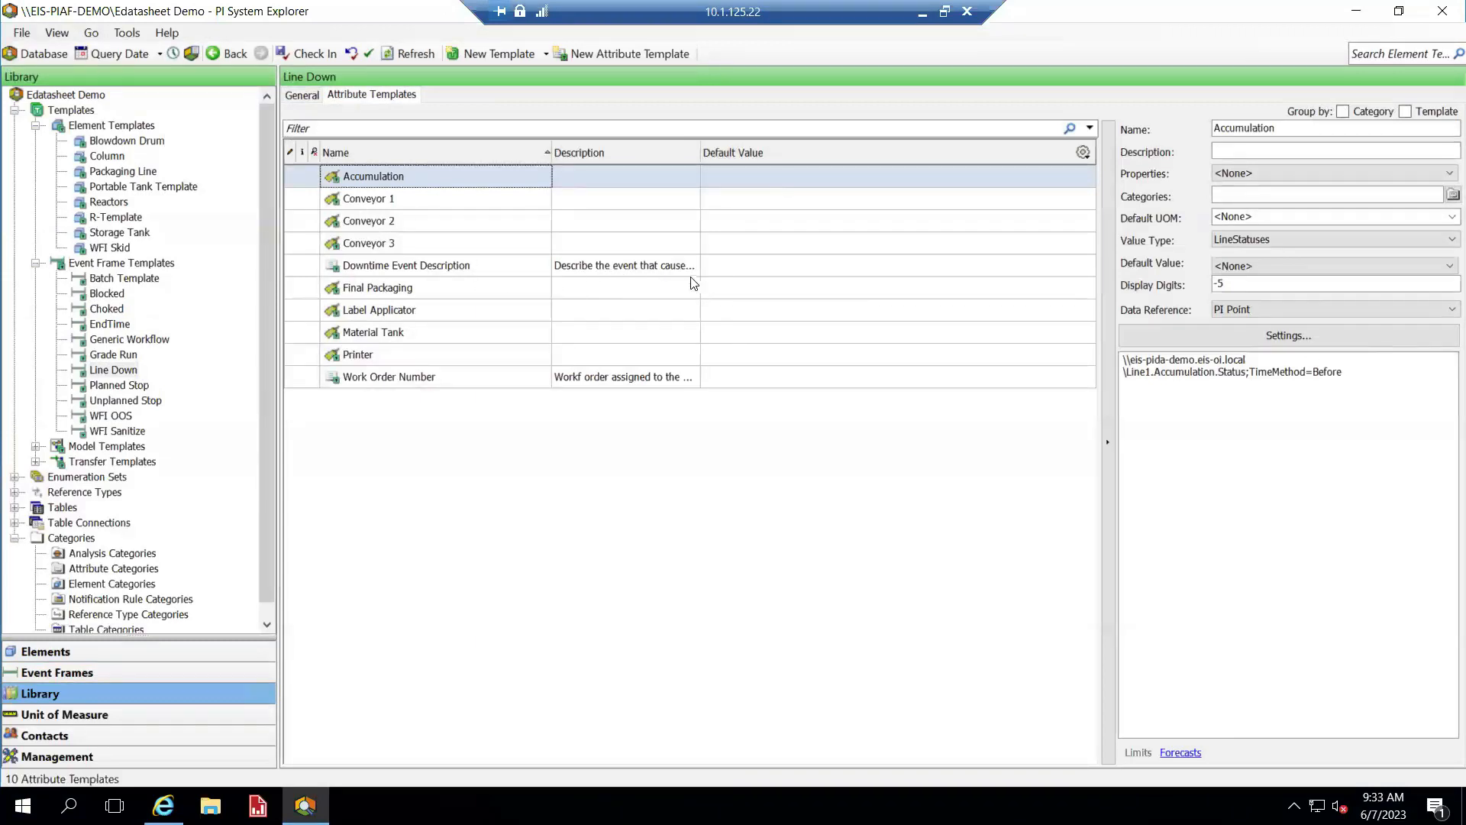
left_click(432, 200)
left_click(439, 223)
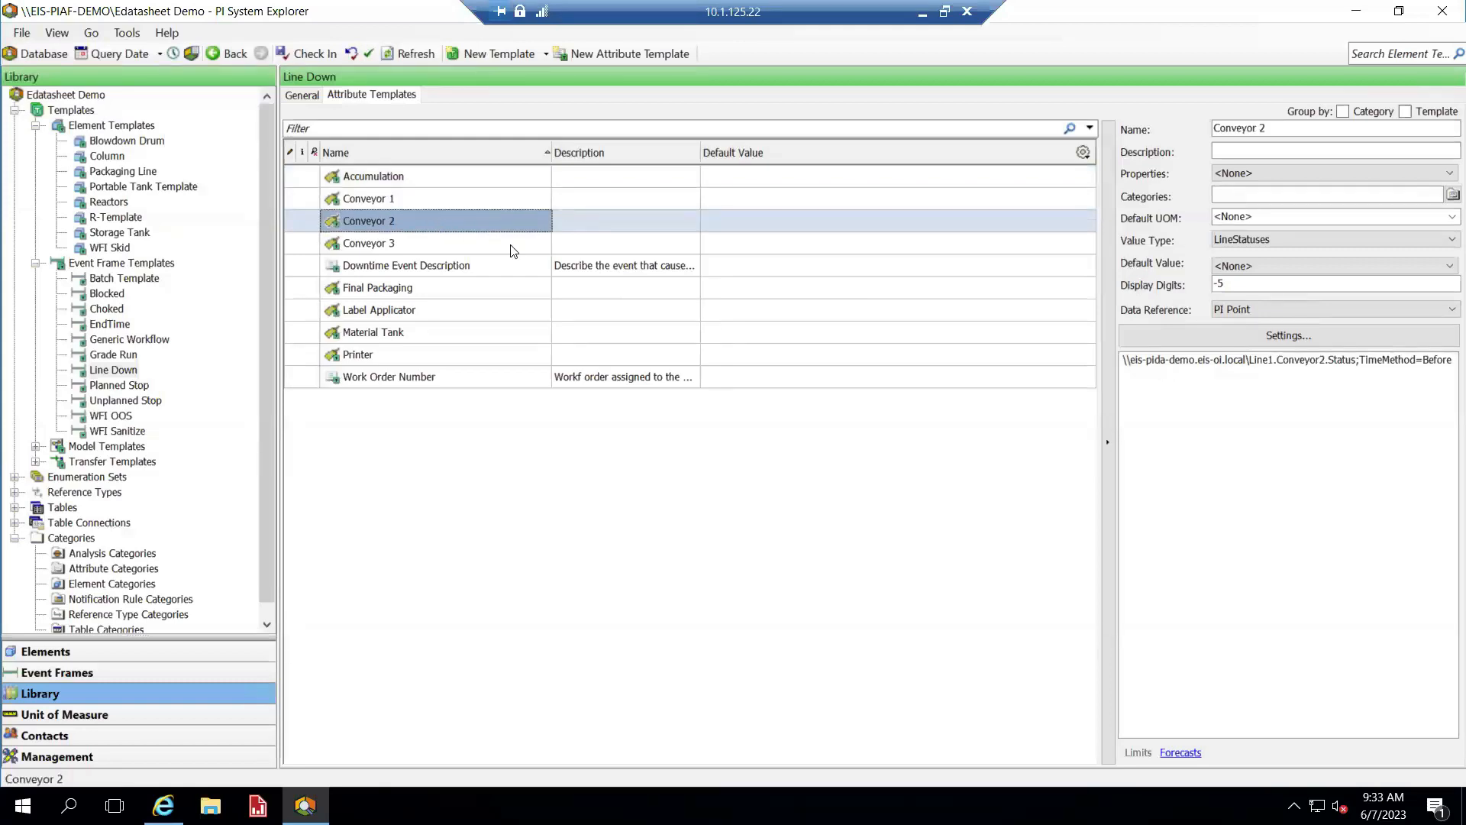
left_click(770, 268)
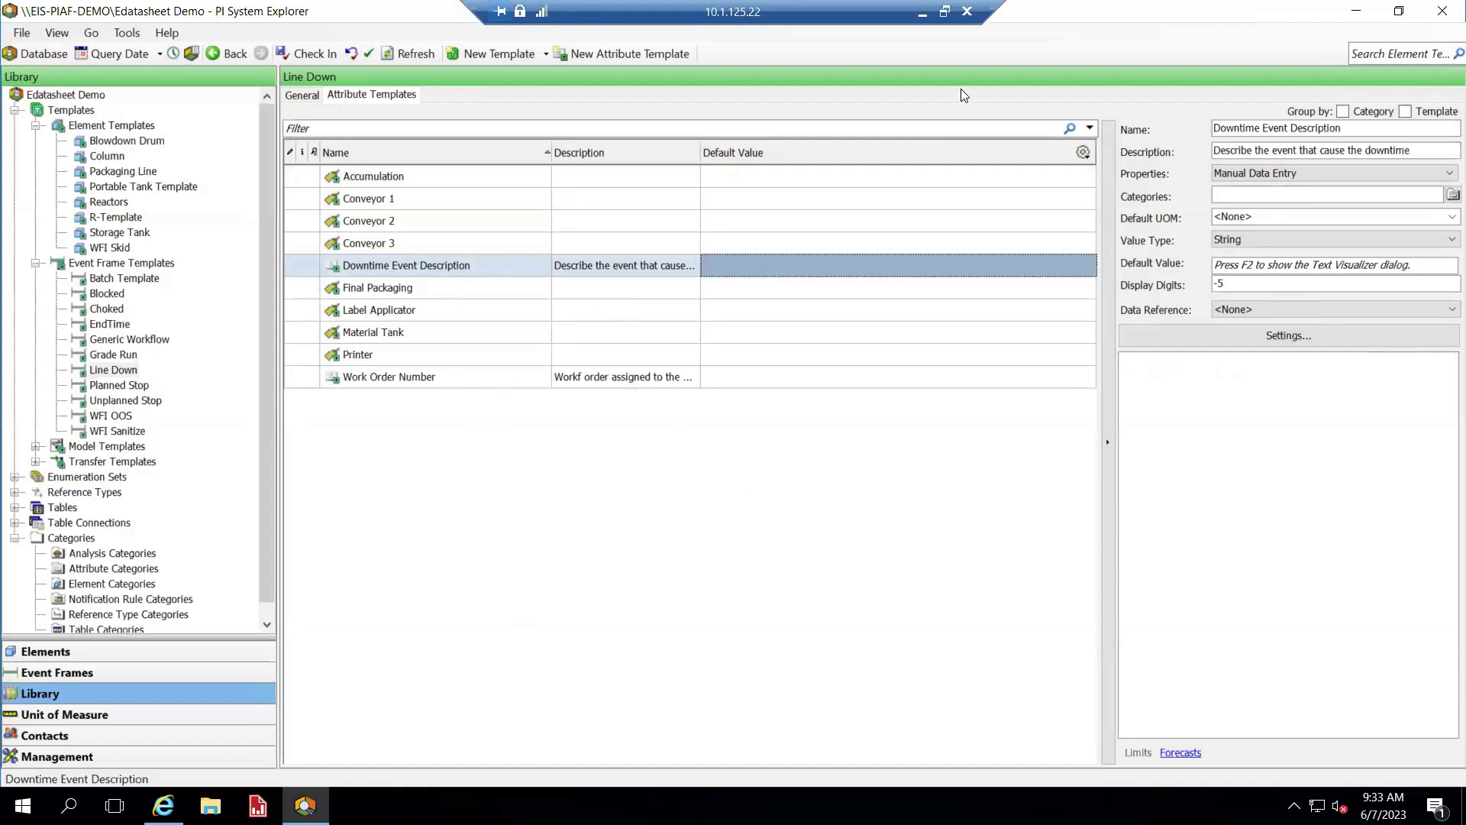
left_click(923, 14)
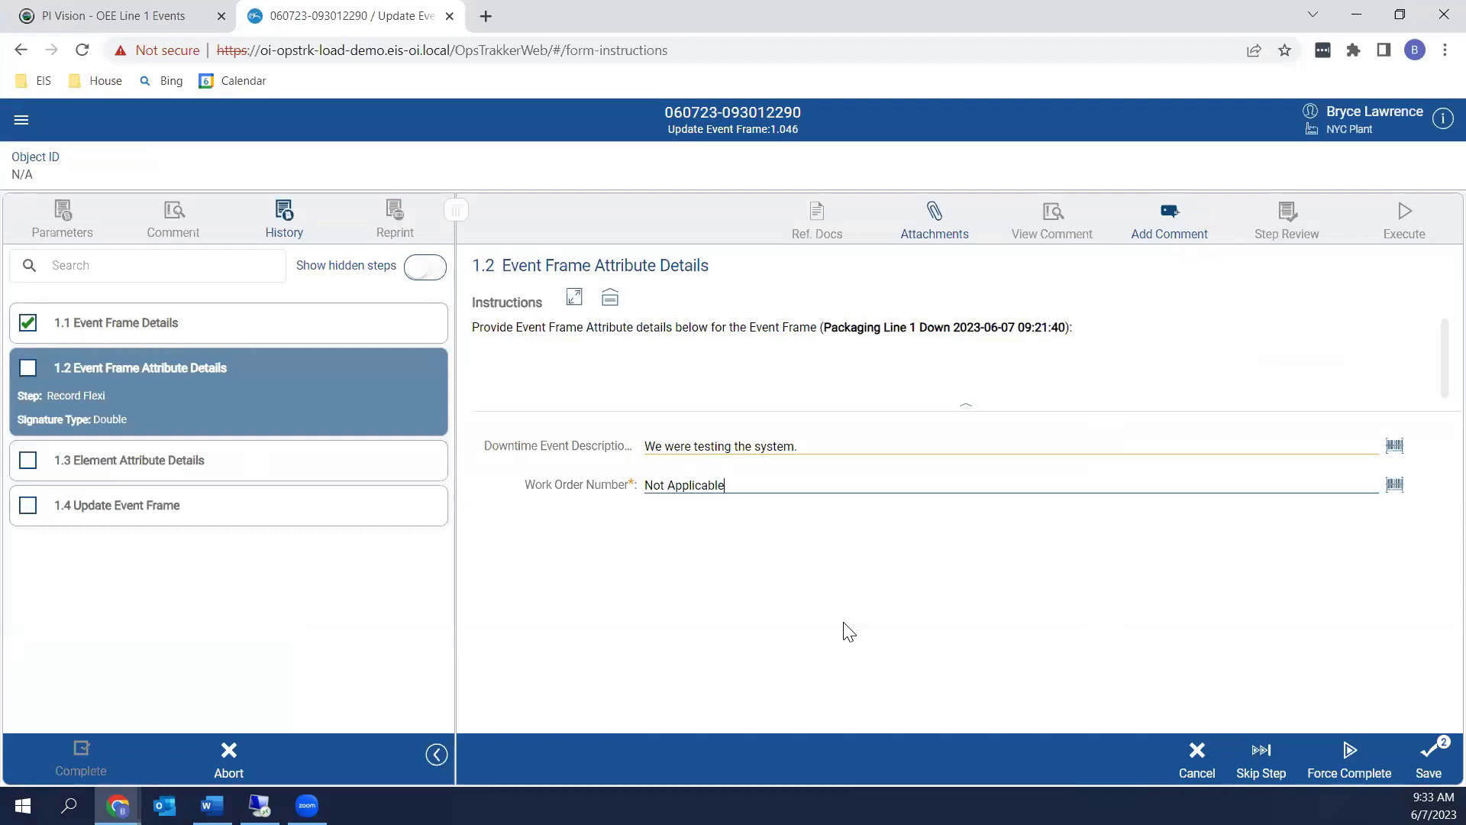
Save and double-sign step 1.2 with both signers' credentials, then bring PI System Explorer back full screen
left_click(1428, 759)
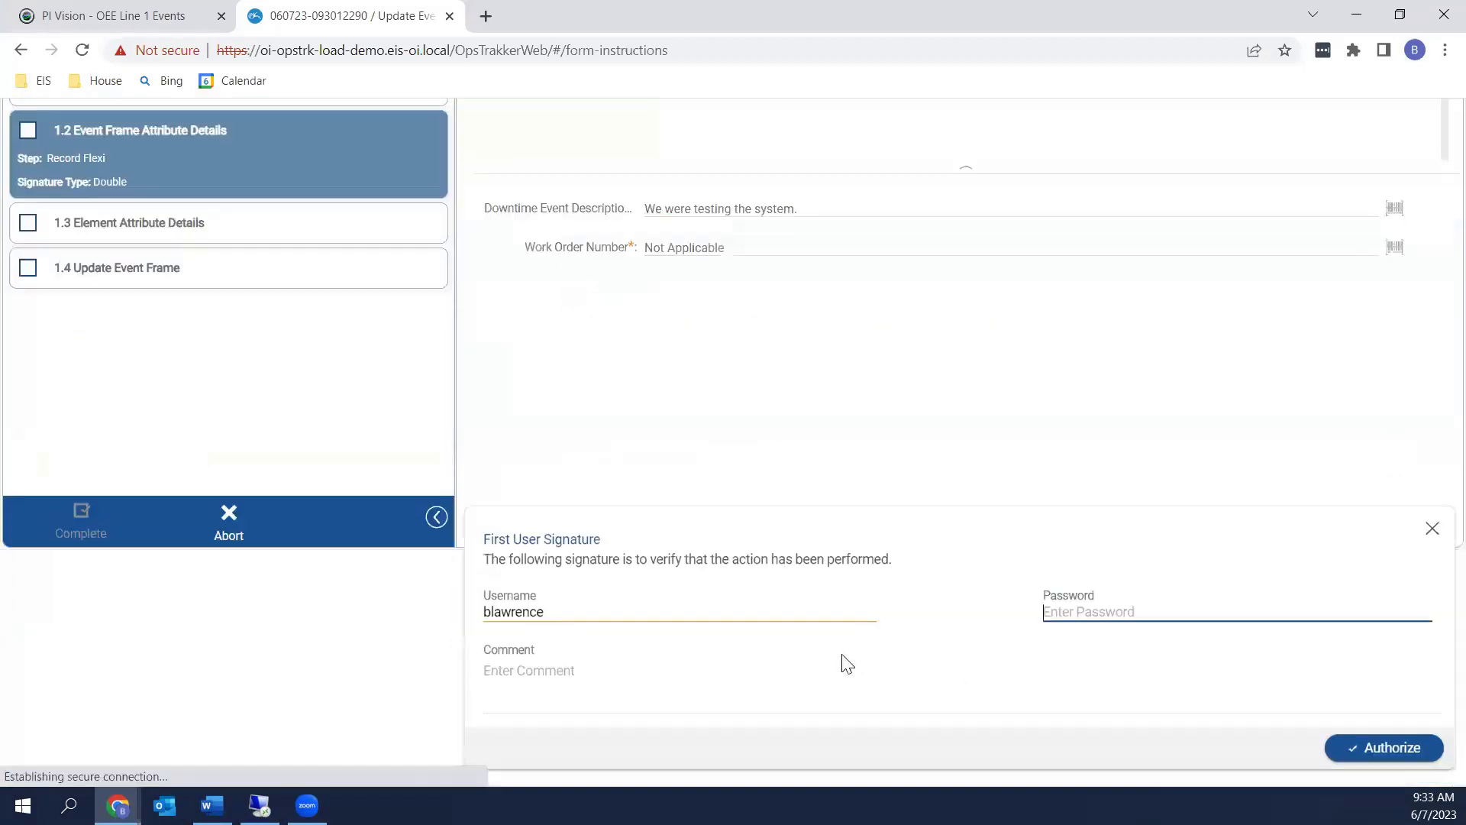
type("••••••••••")
key("Return")
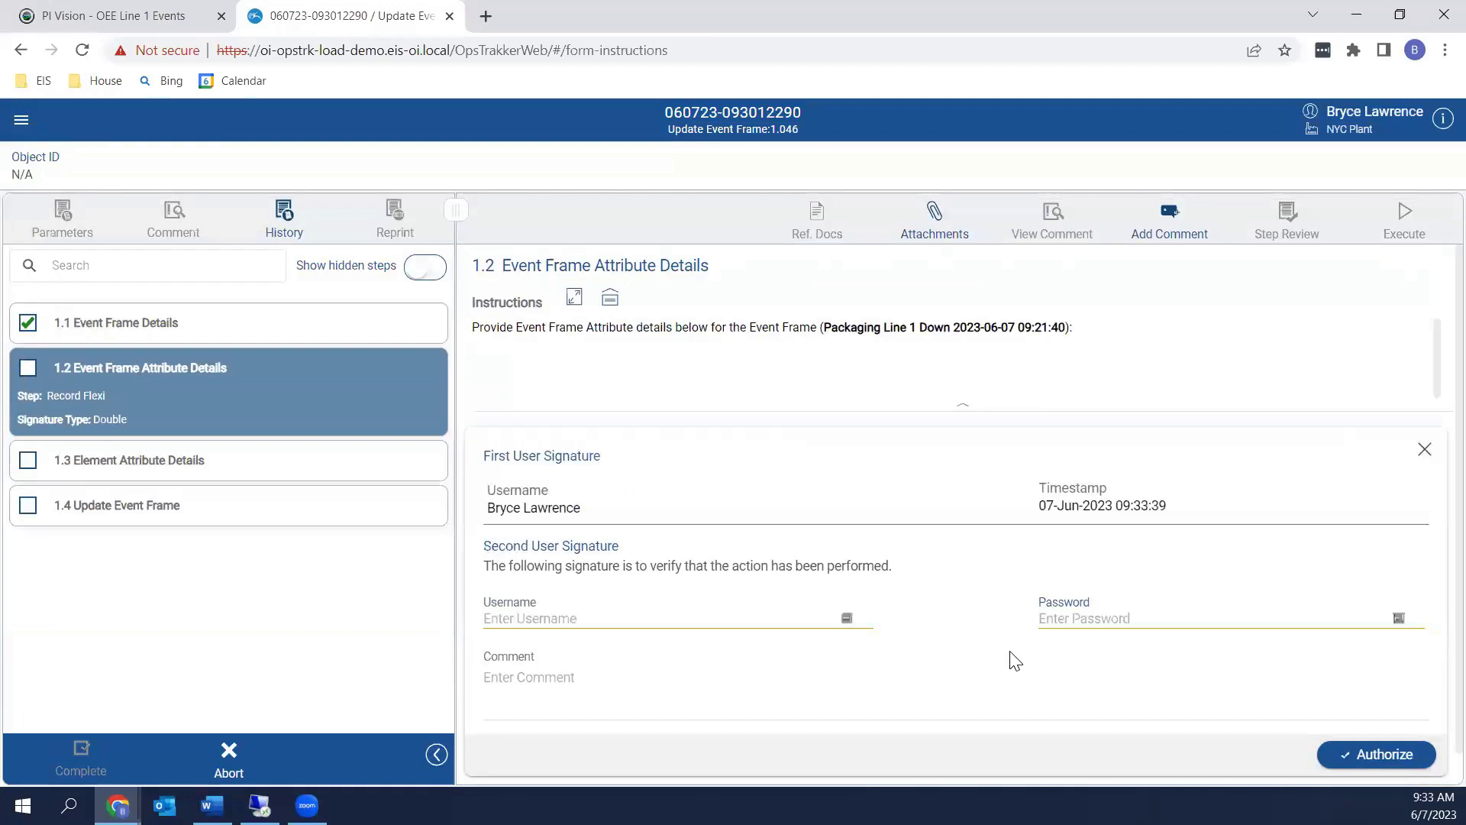
type("su")
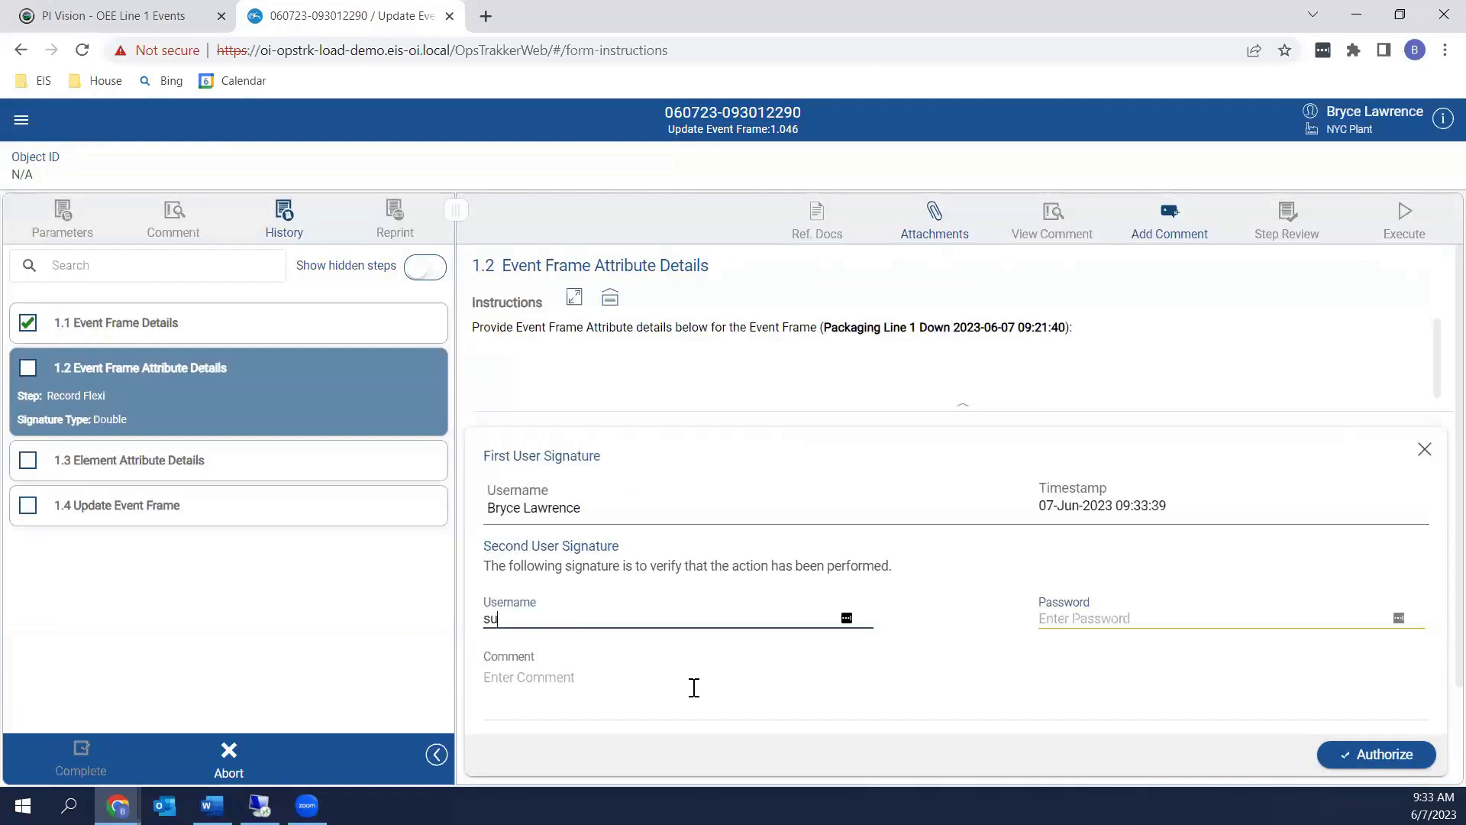
type("puser")
key("Tab")
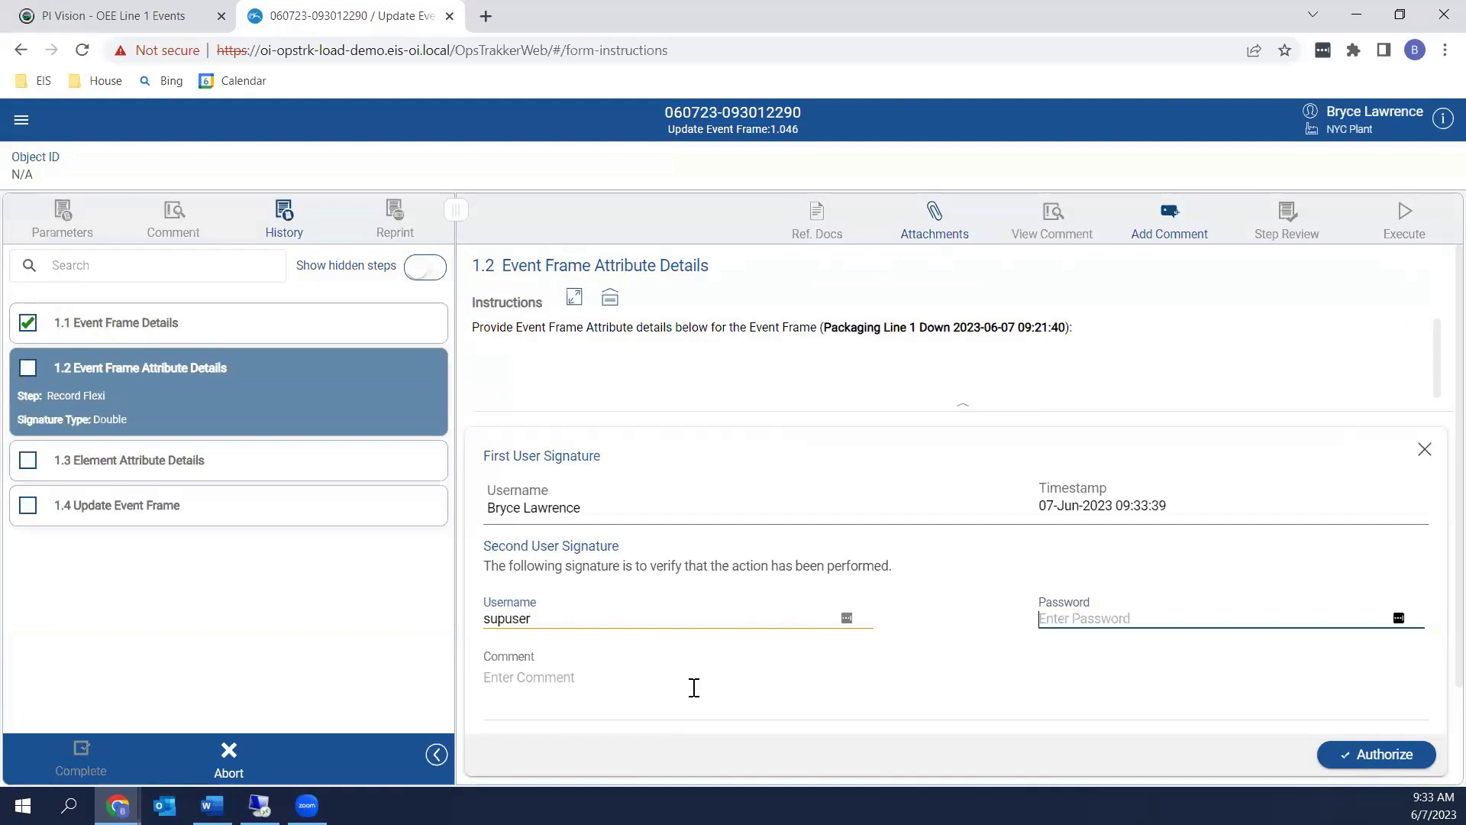
type("•••••••••")
left_click(1350, 759)
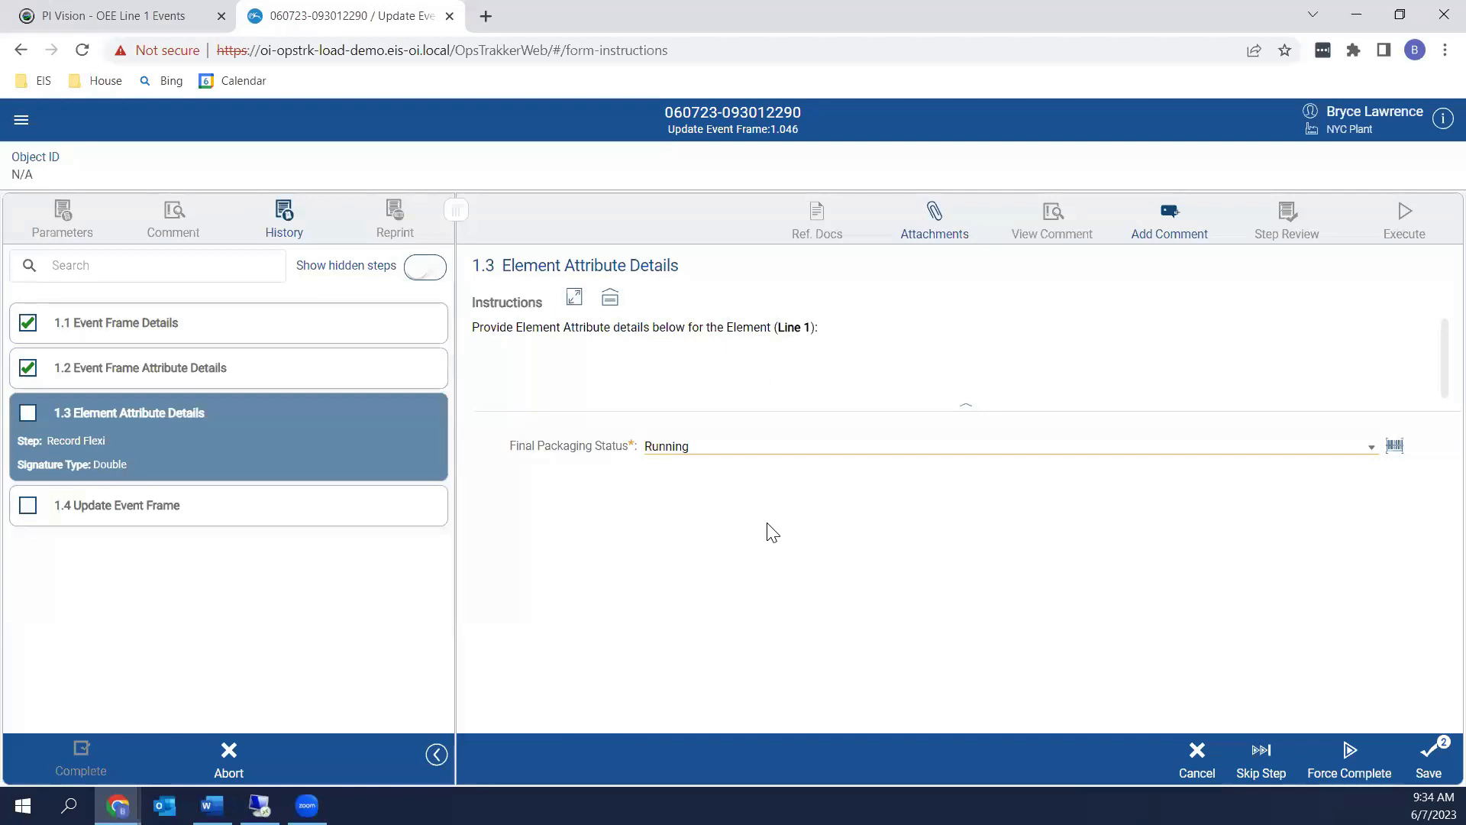
left_click(259, 805)
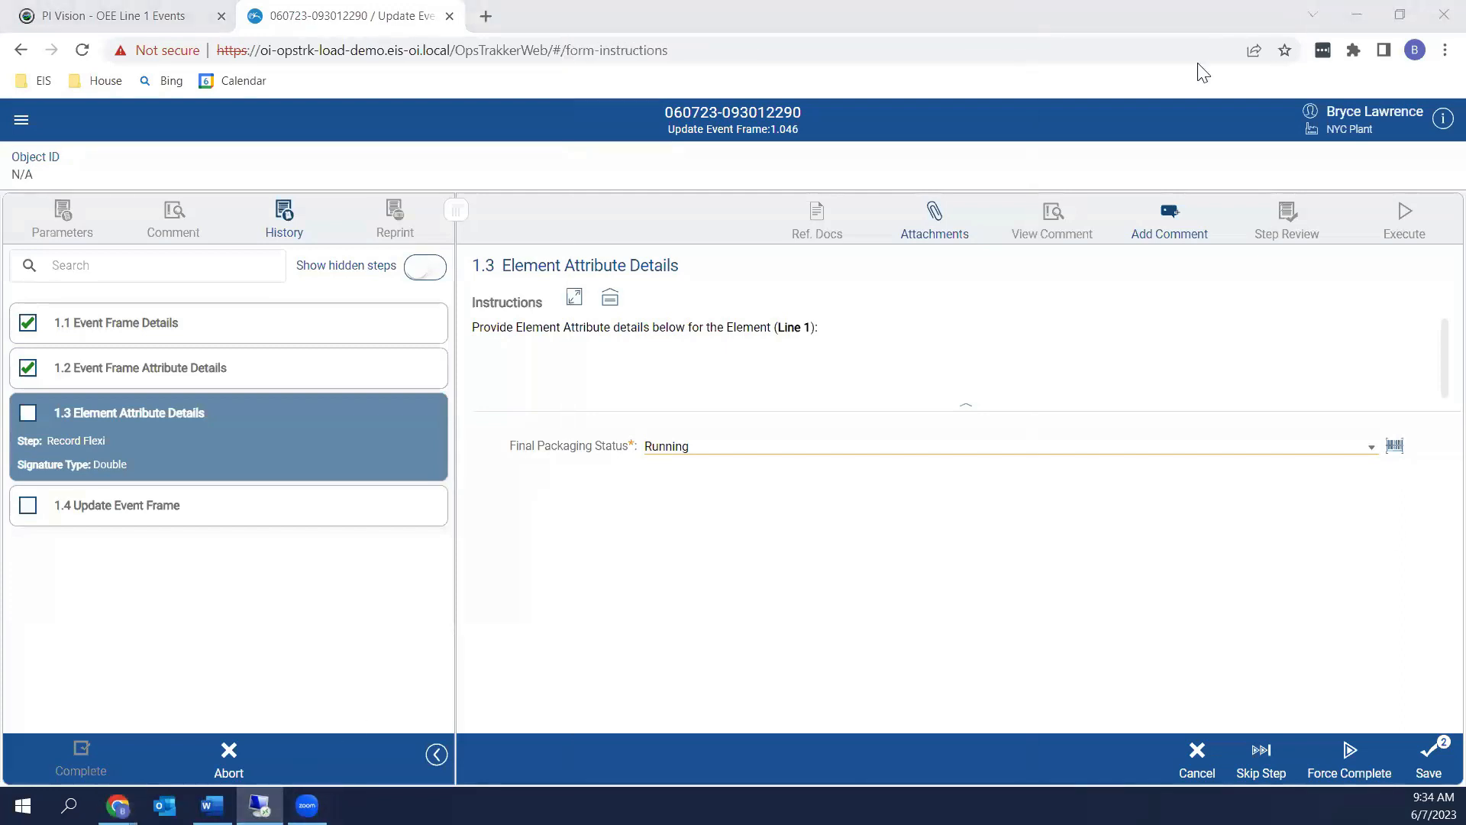
double_click(817, 39)
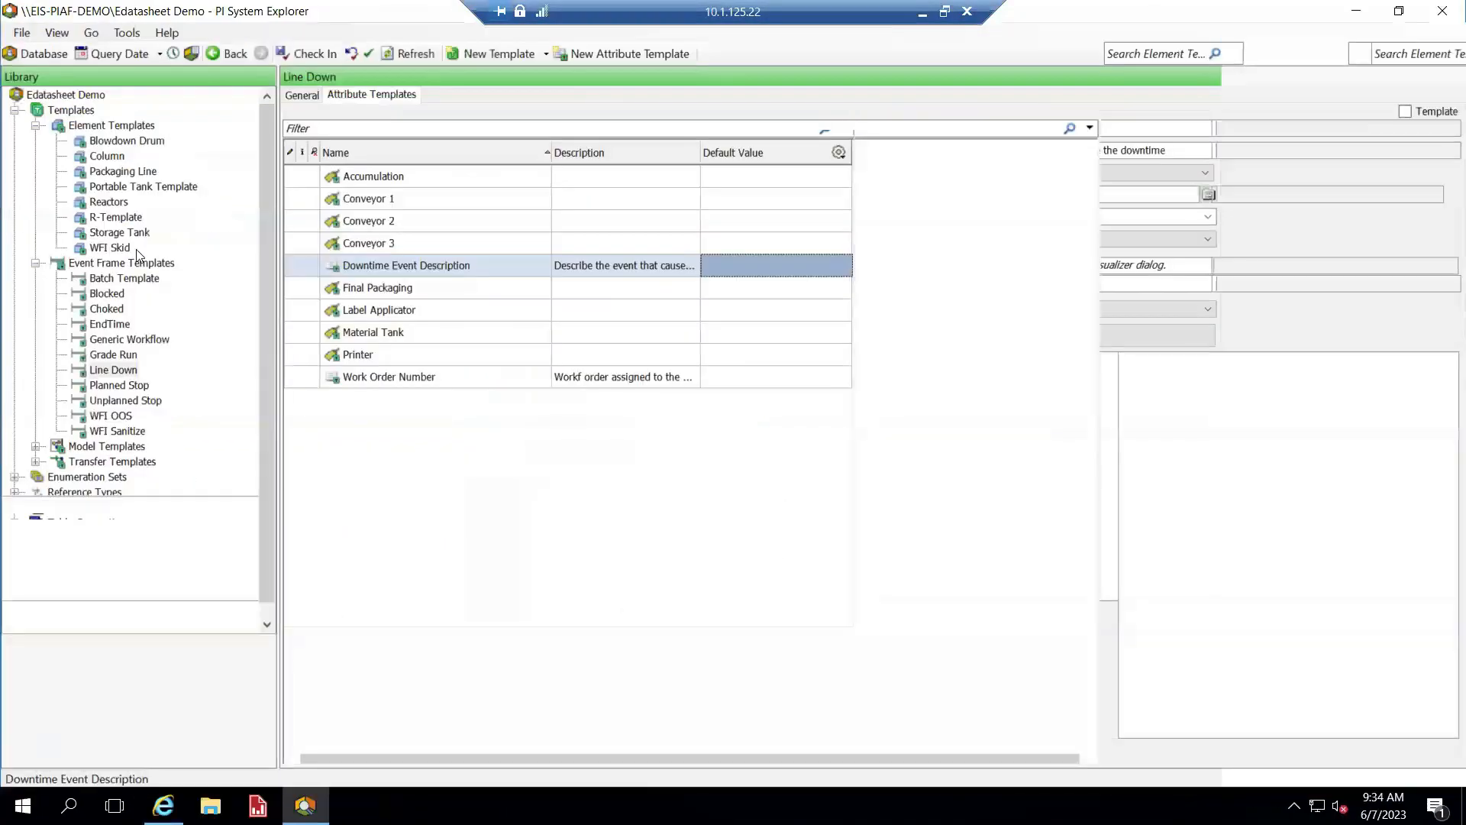
Confirm Line 1's Final Packaging Status reads Running in PI System Explorer, then minimize the session
left_click(119, 655)
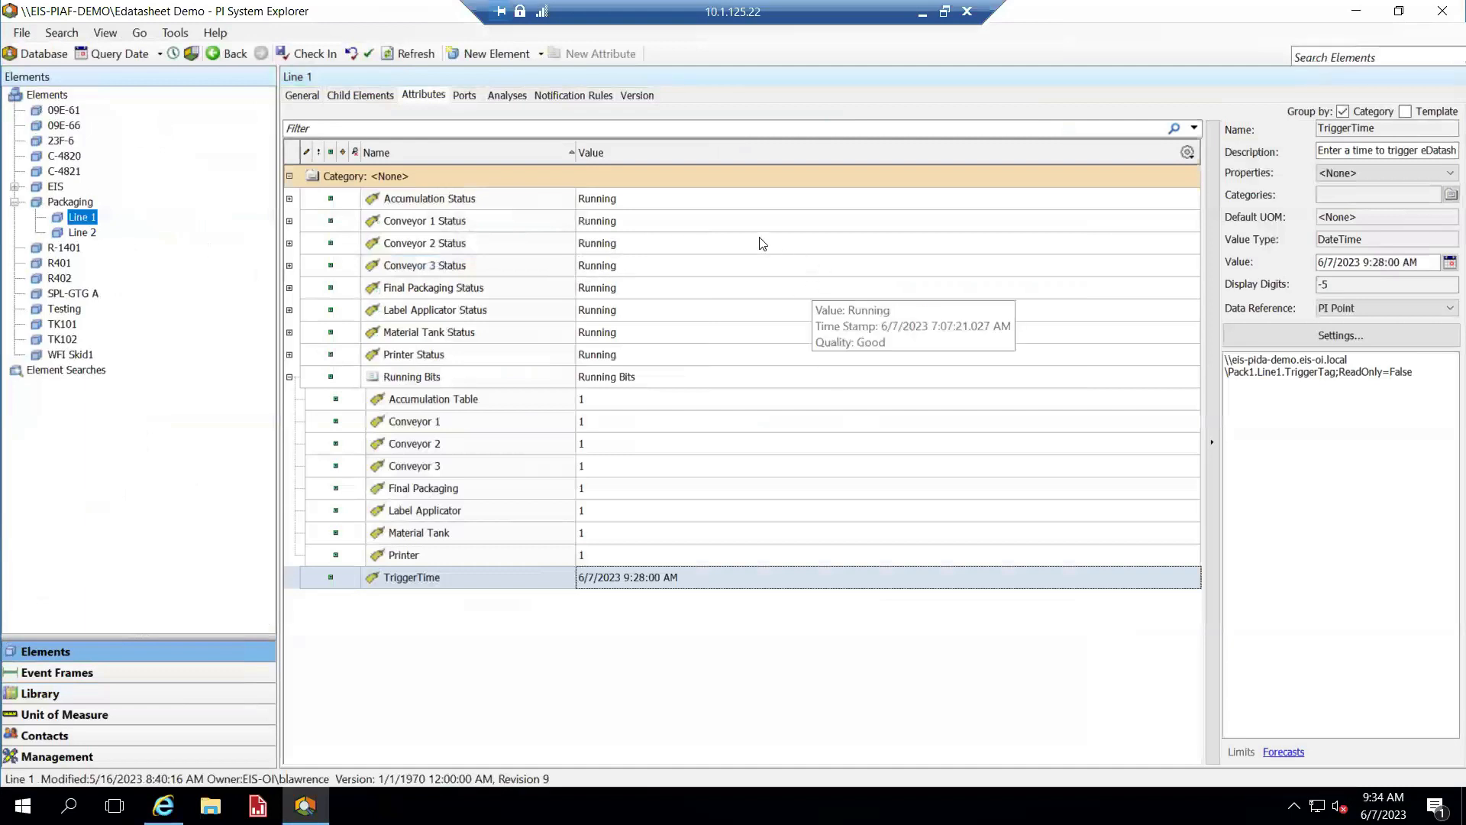
left_click(661, 289)
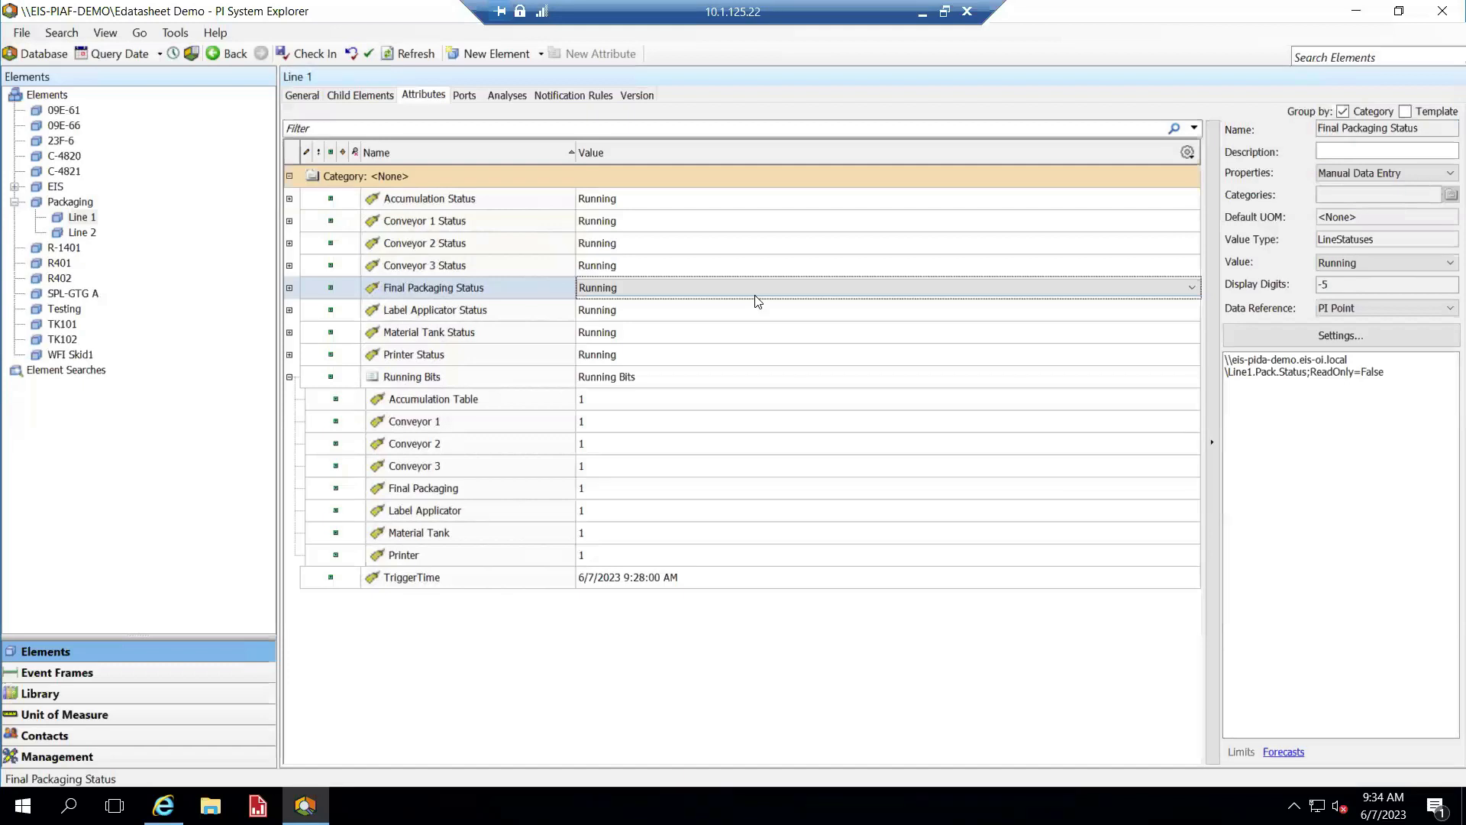
left_click(917, 17)
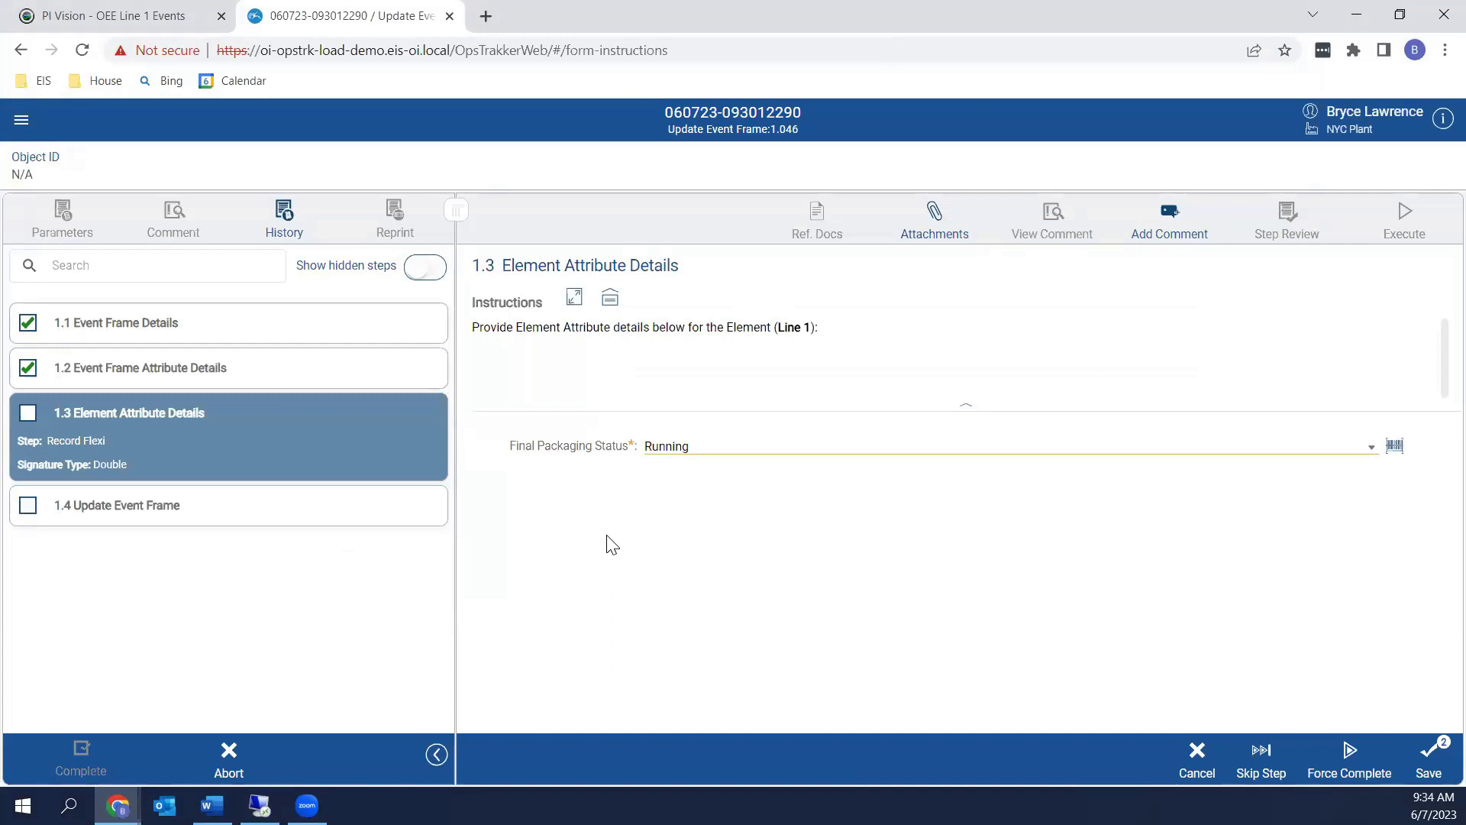
Set the Final Packaging Status in step 1.3 to Planned Stop
left_click(1370, 453)
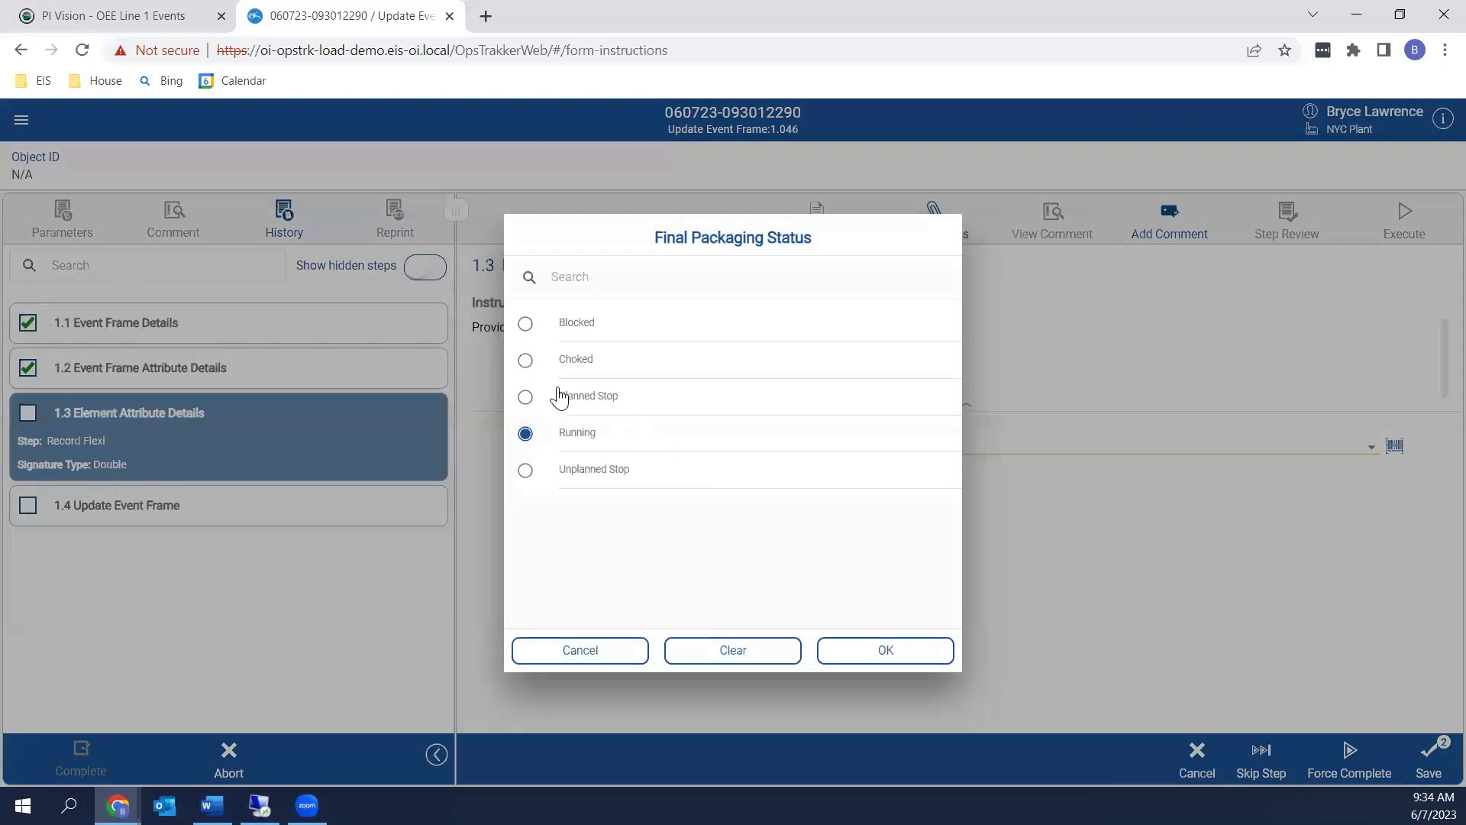
left_click(527, 397)
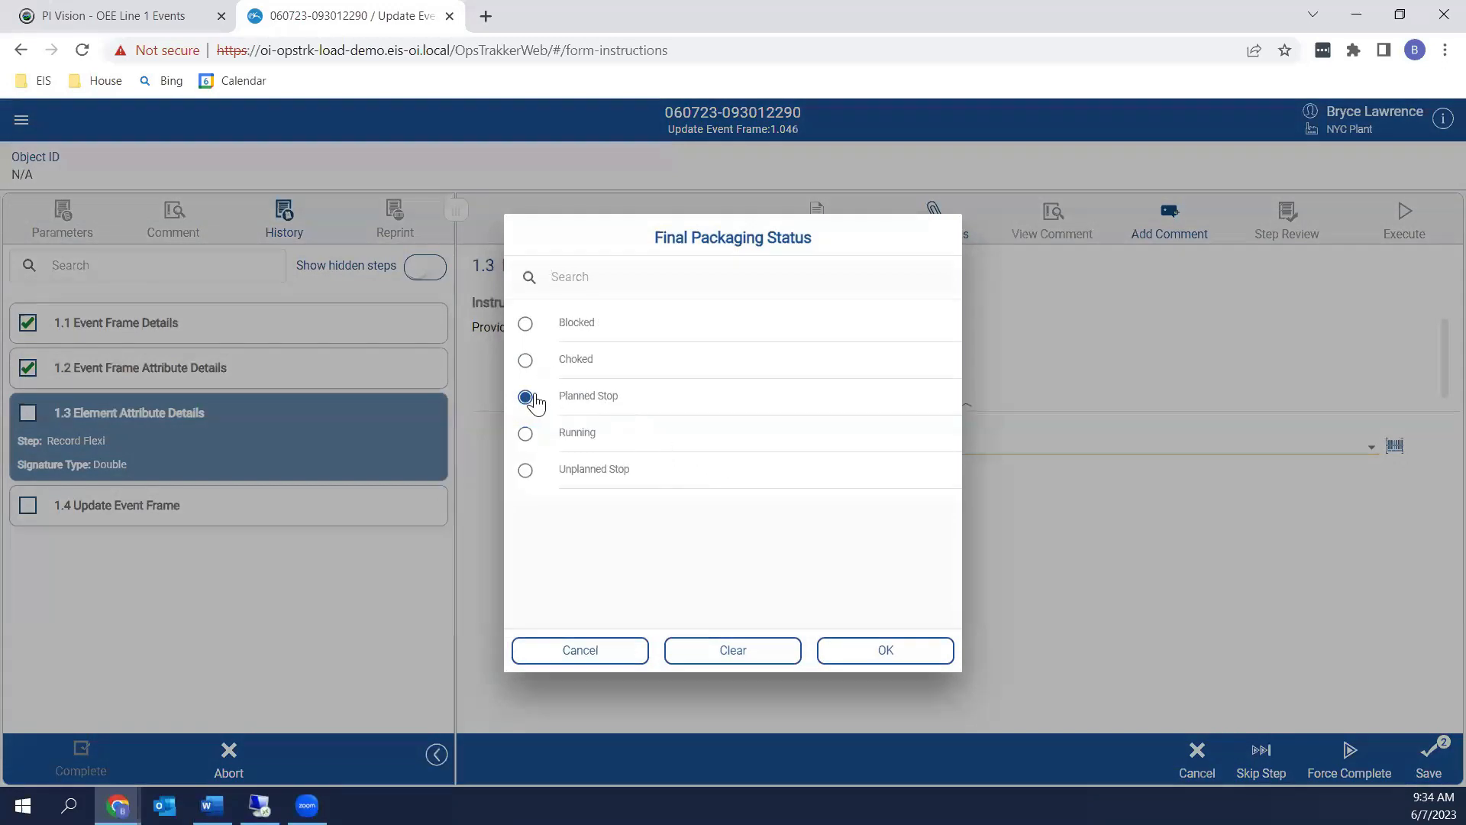
left_click(886, 650)
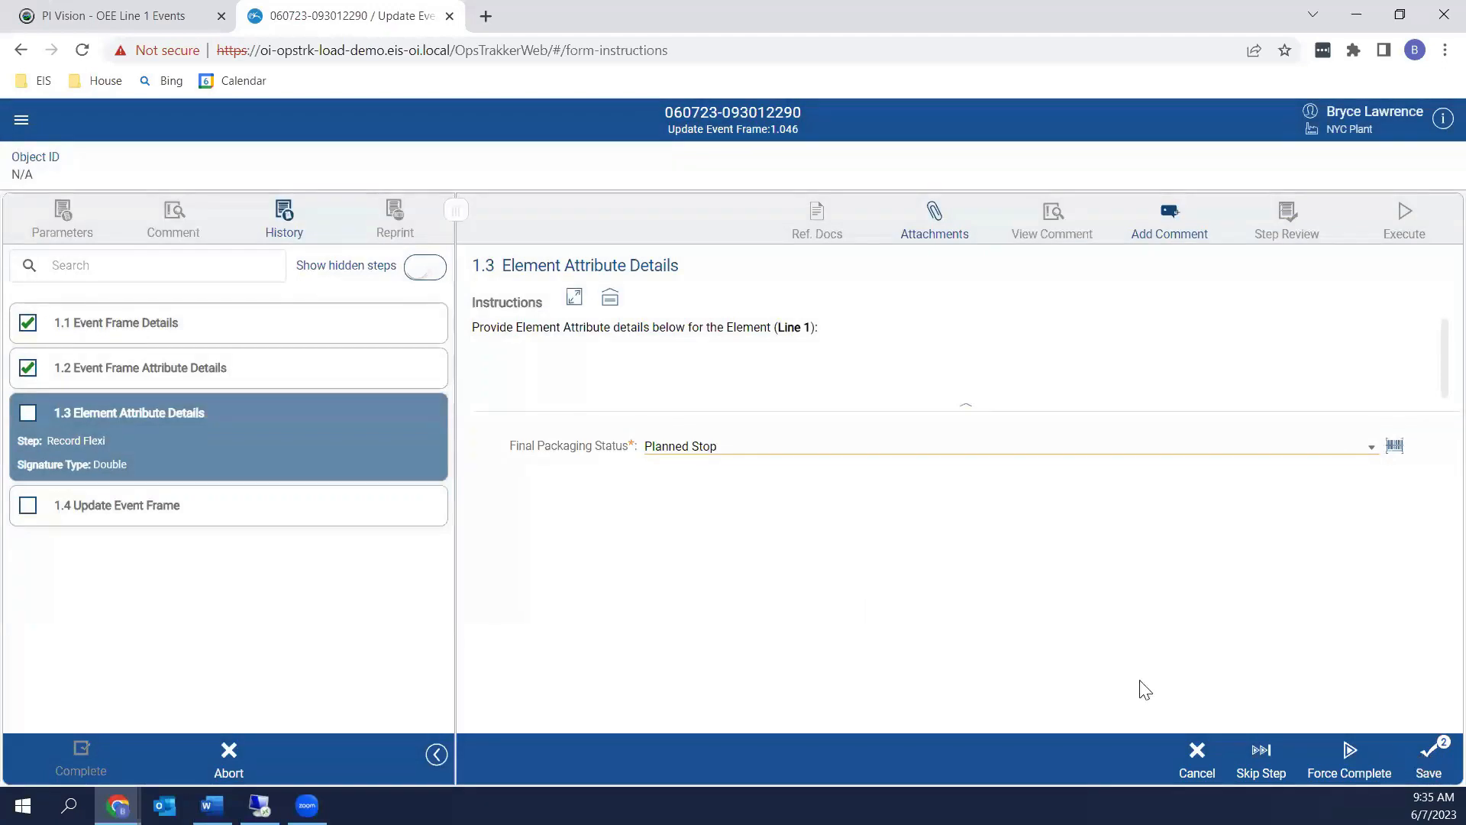
Submit step 1.3 and double-sign it with the first and second signers' credentials
left_click(1424, 761)
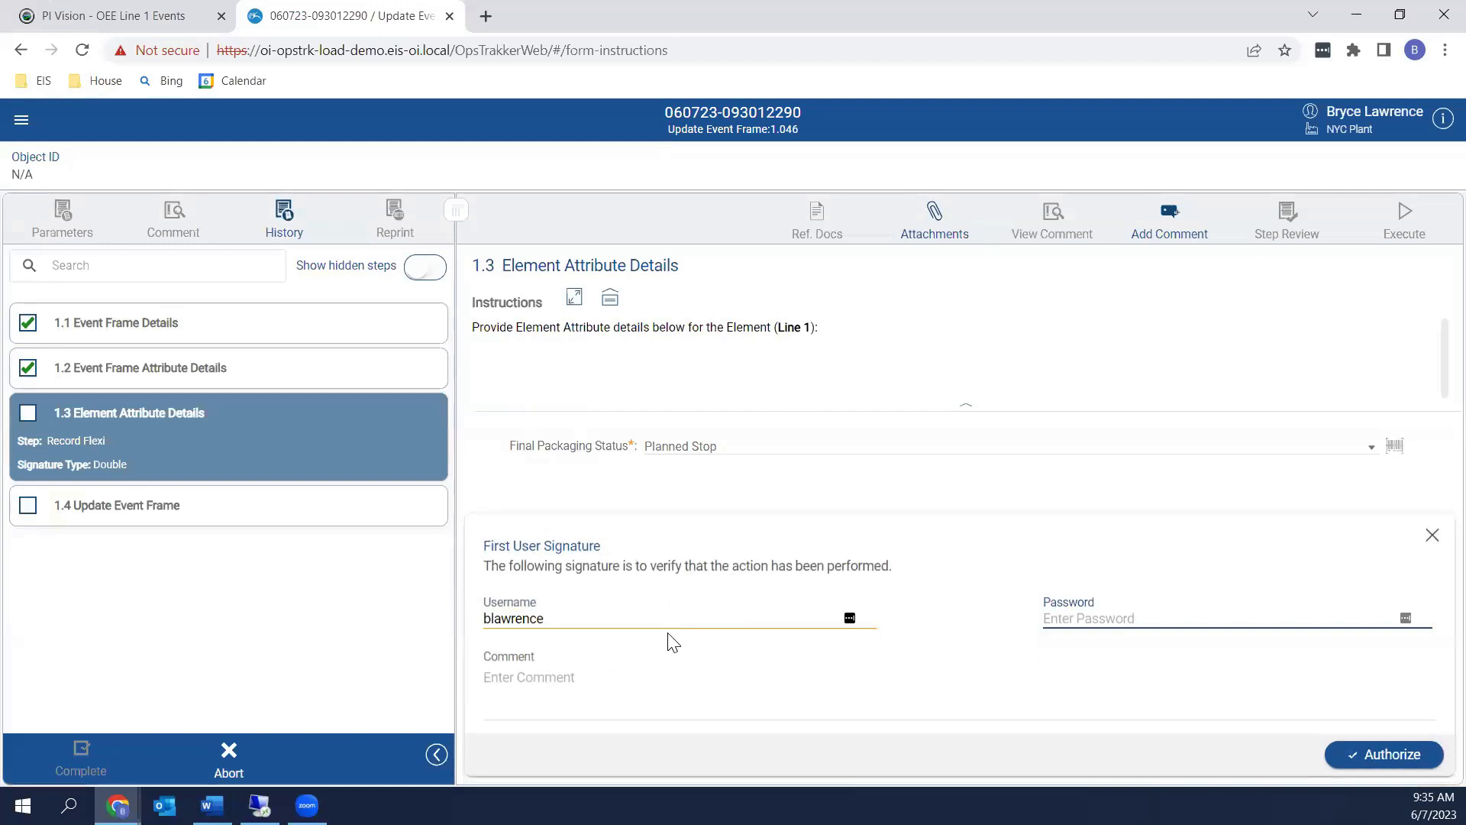
left_click(1085, 617)
type("********")
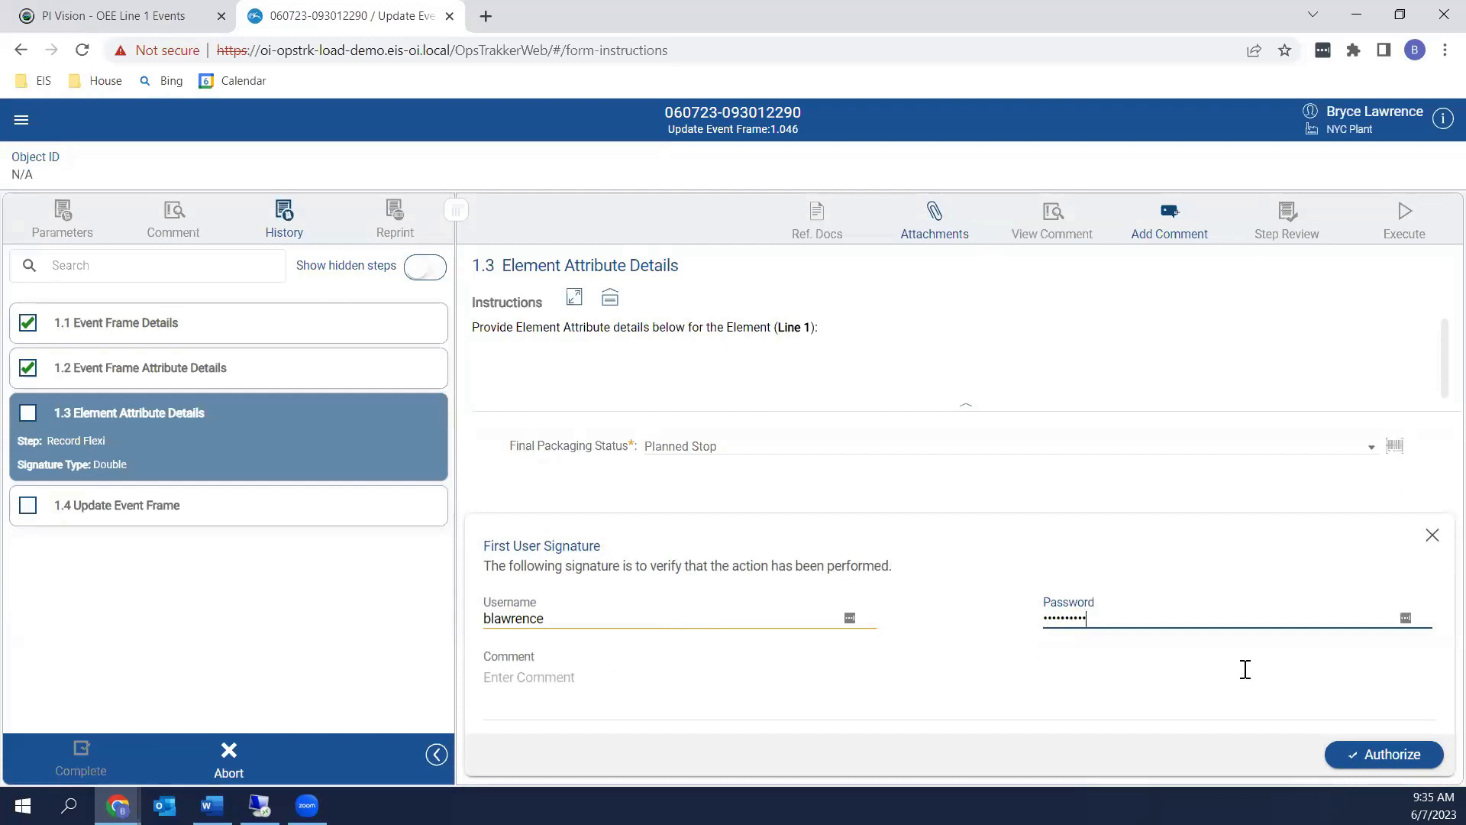
left_click(1348, 750)
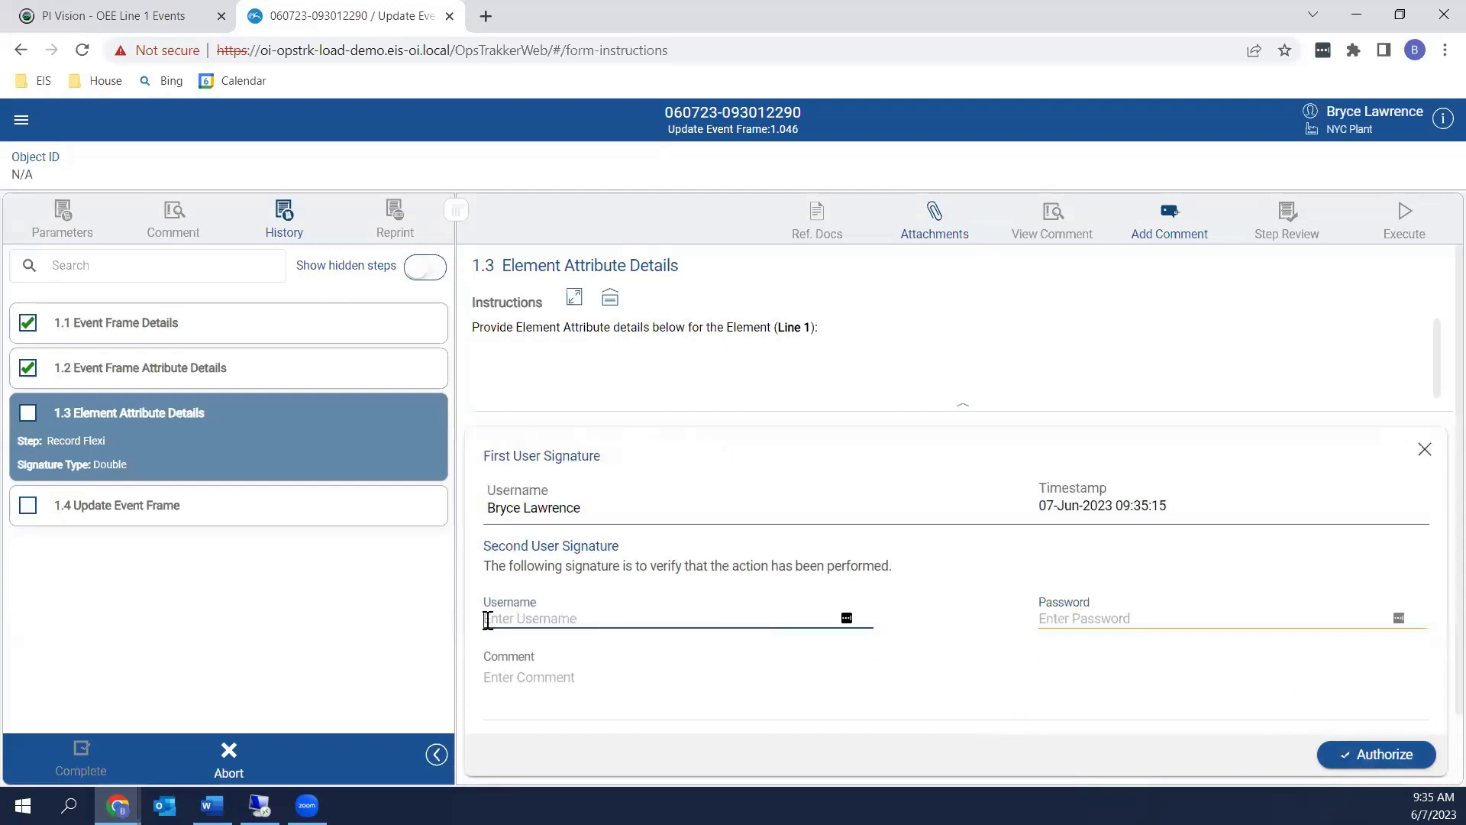
type("supuser")
key("Tab")
type("p")
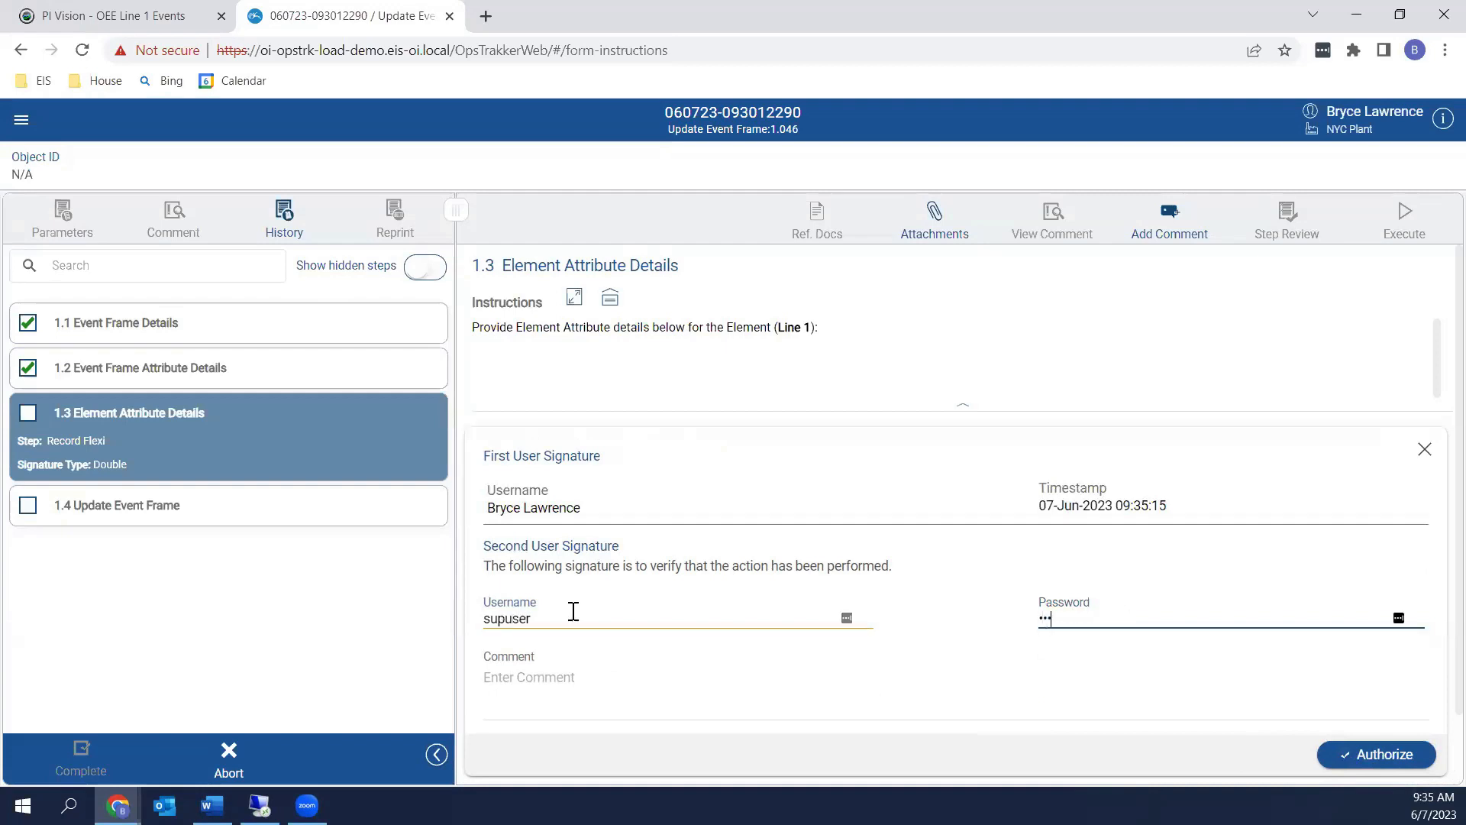
type("•••••")
key("Return")
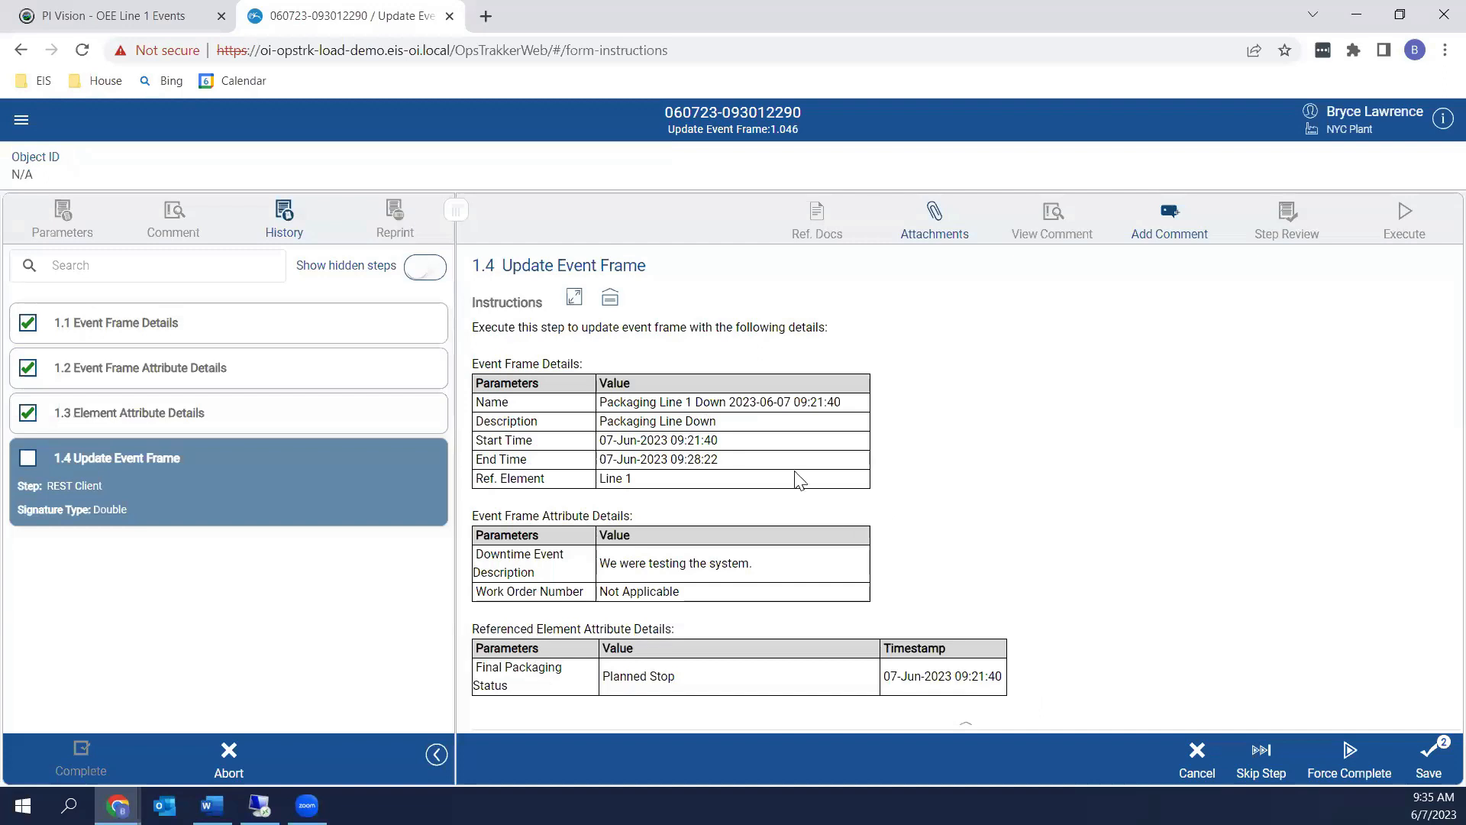
Return to step 1.4 Update Event Frame, save it and double-sign it to execute
left_click(224, 376)
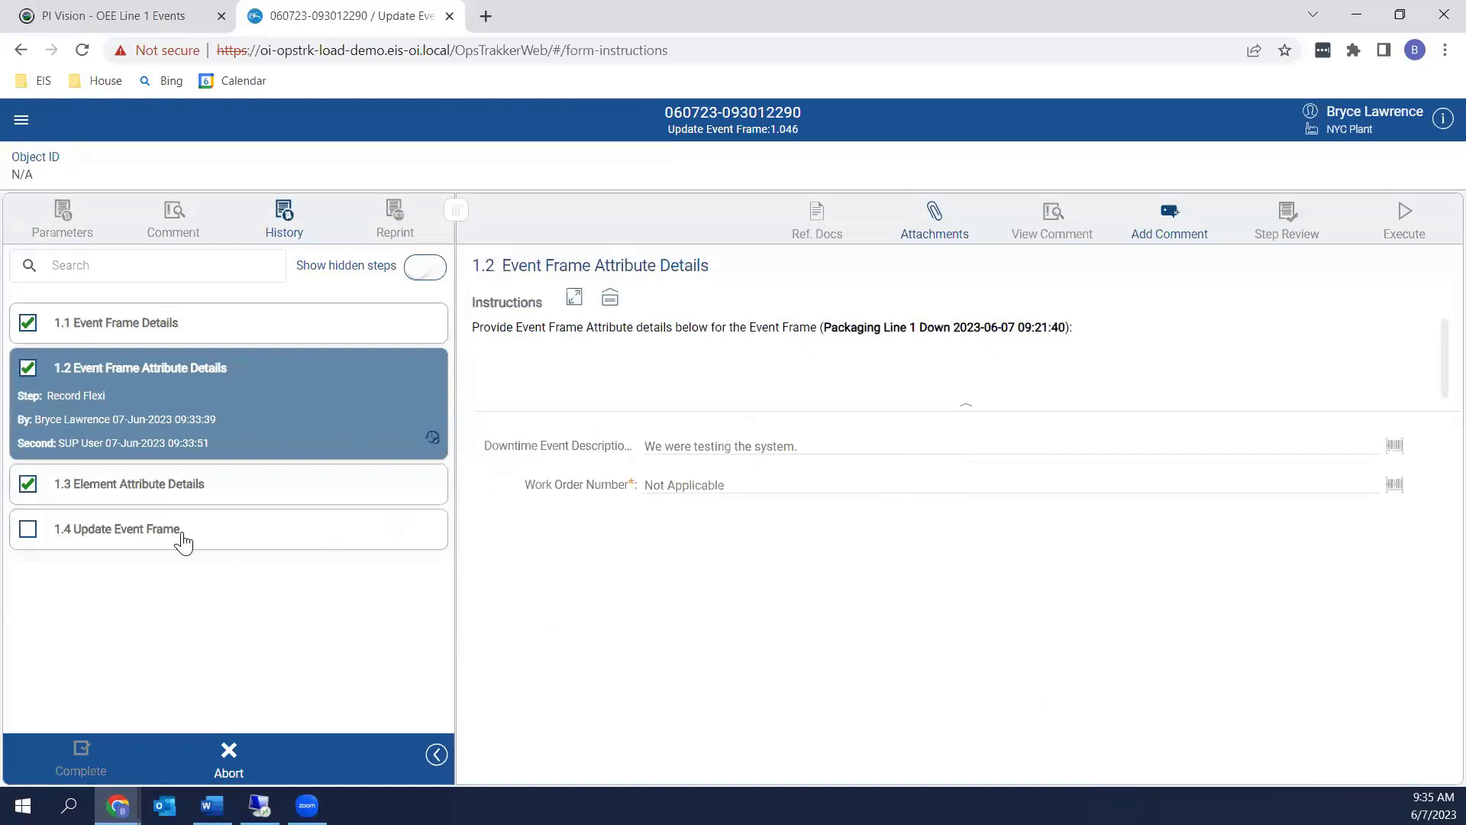
left_click(235, 545)
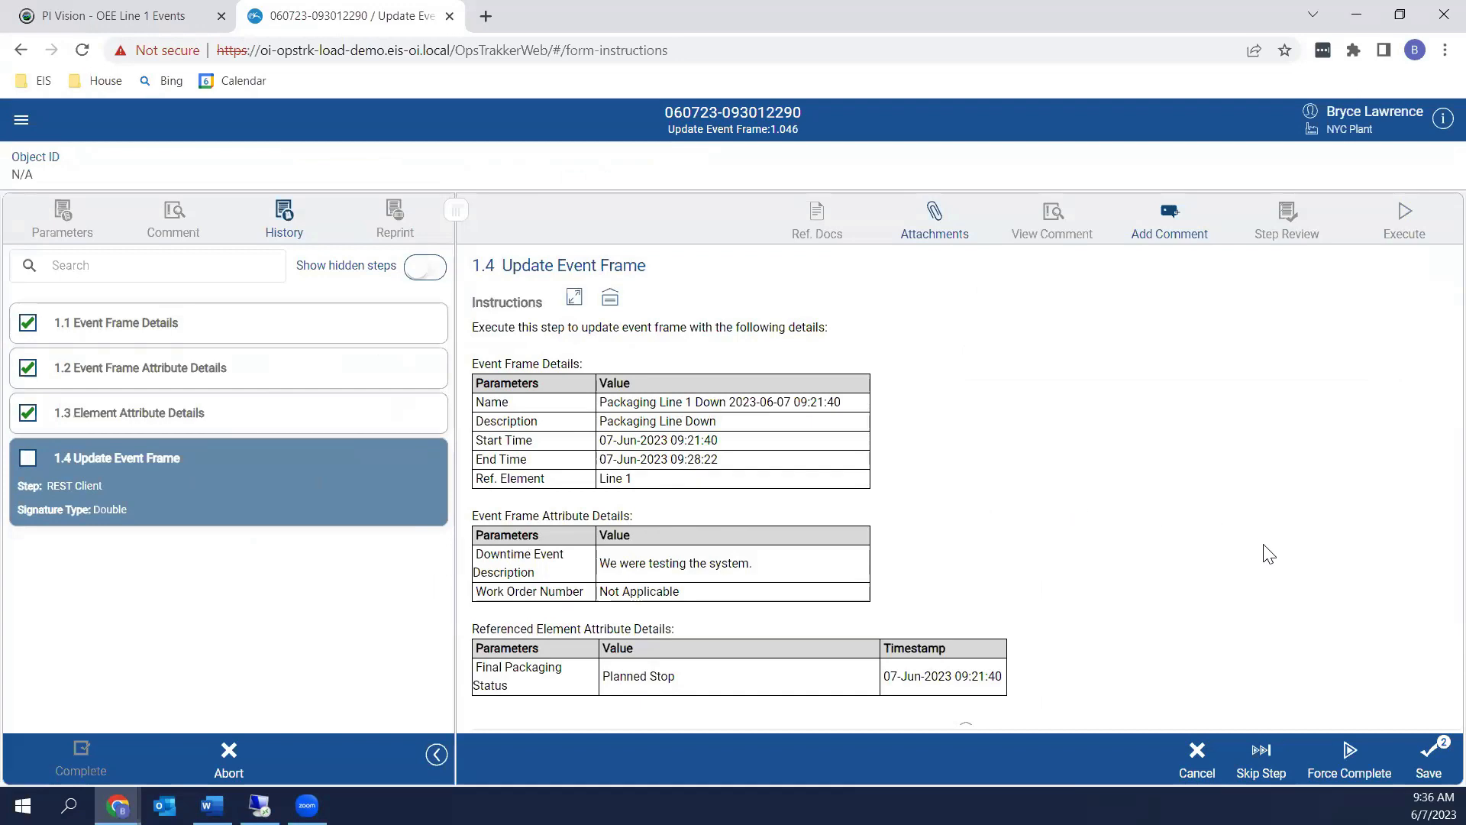
left_click(1425, 767)
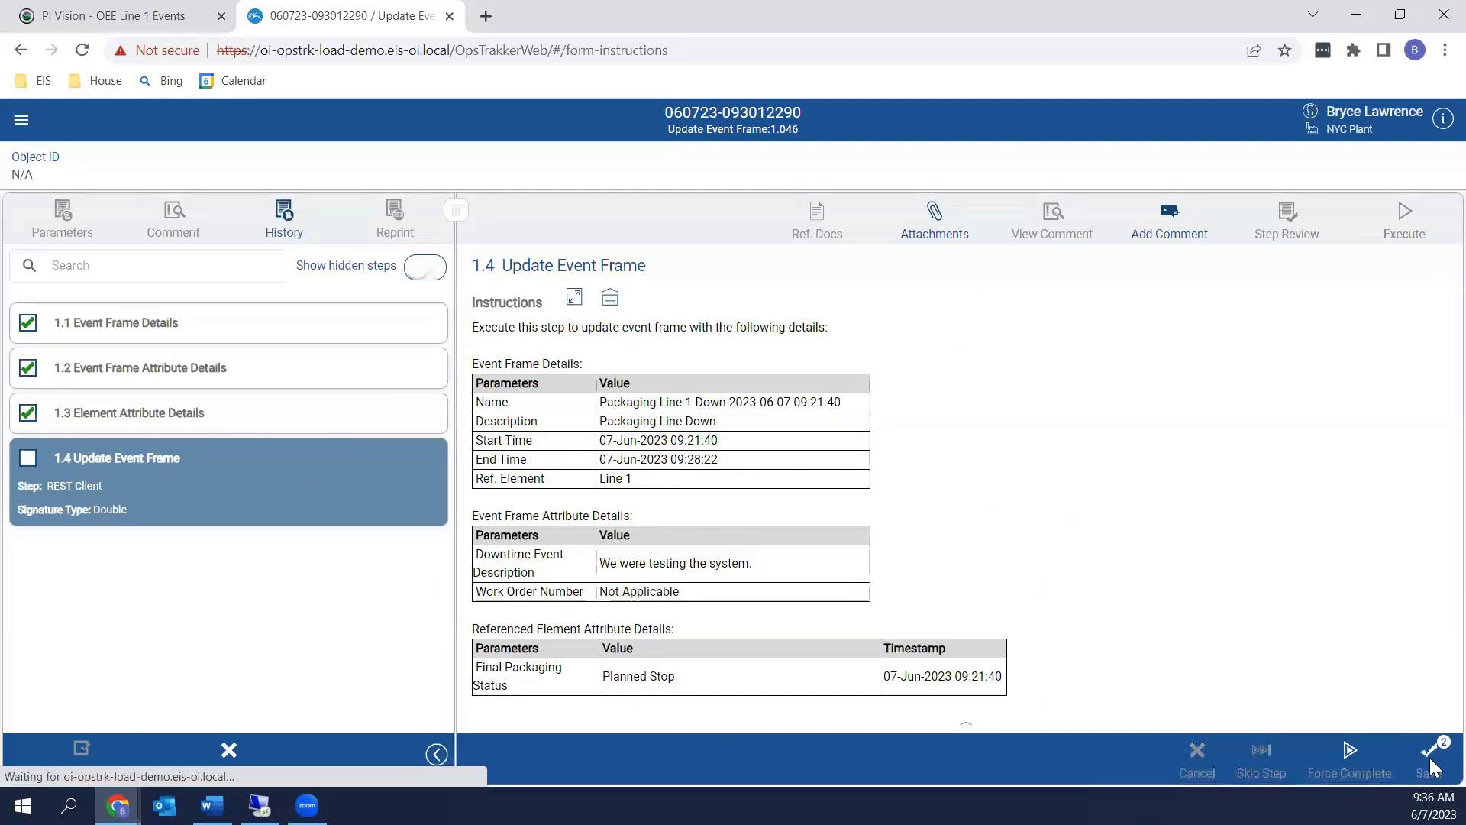
type("******")
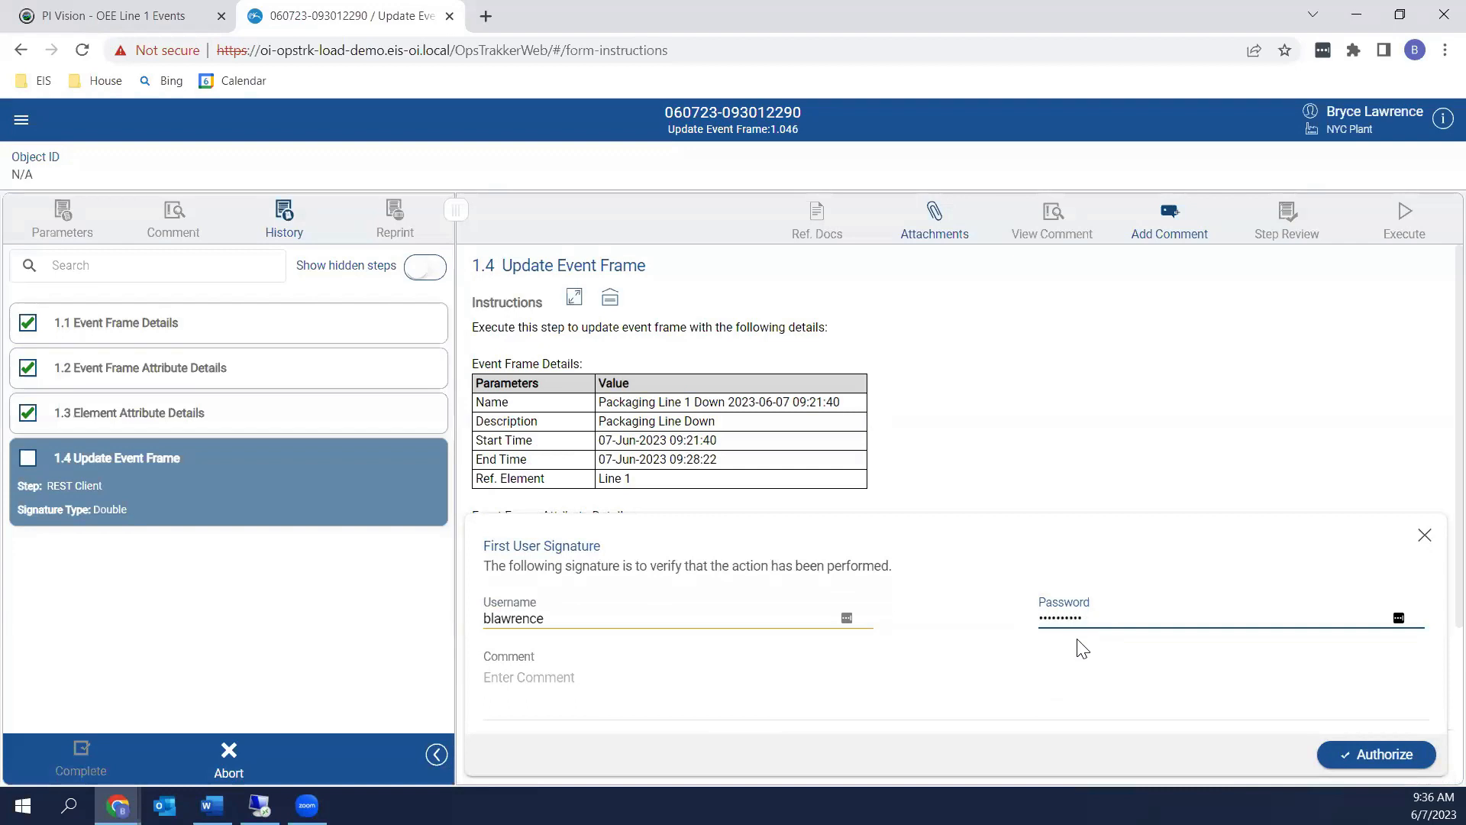
key("Return")
type("supuser")
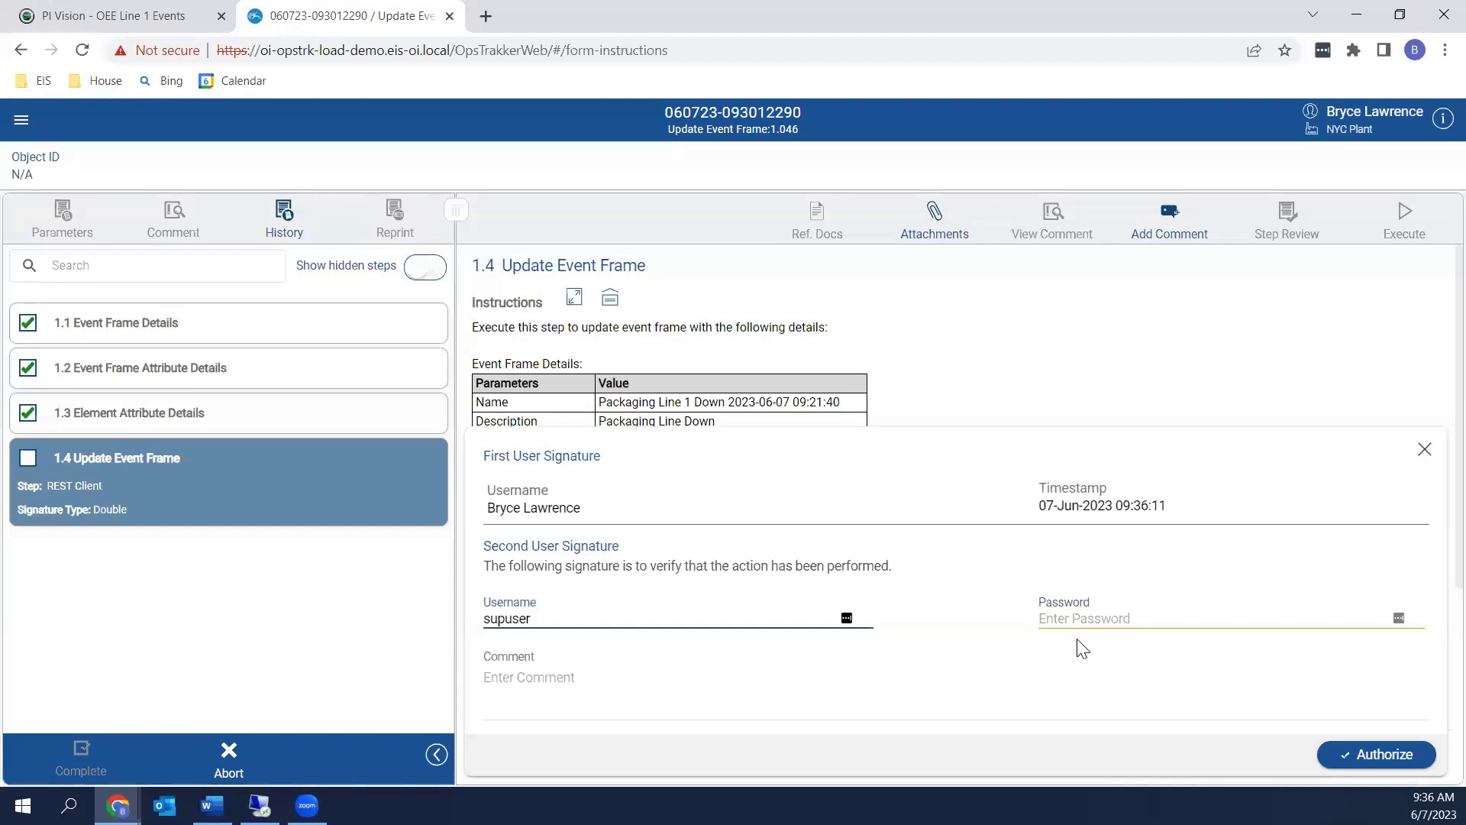
key("Tab")
type("**")
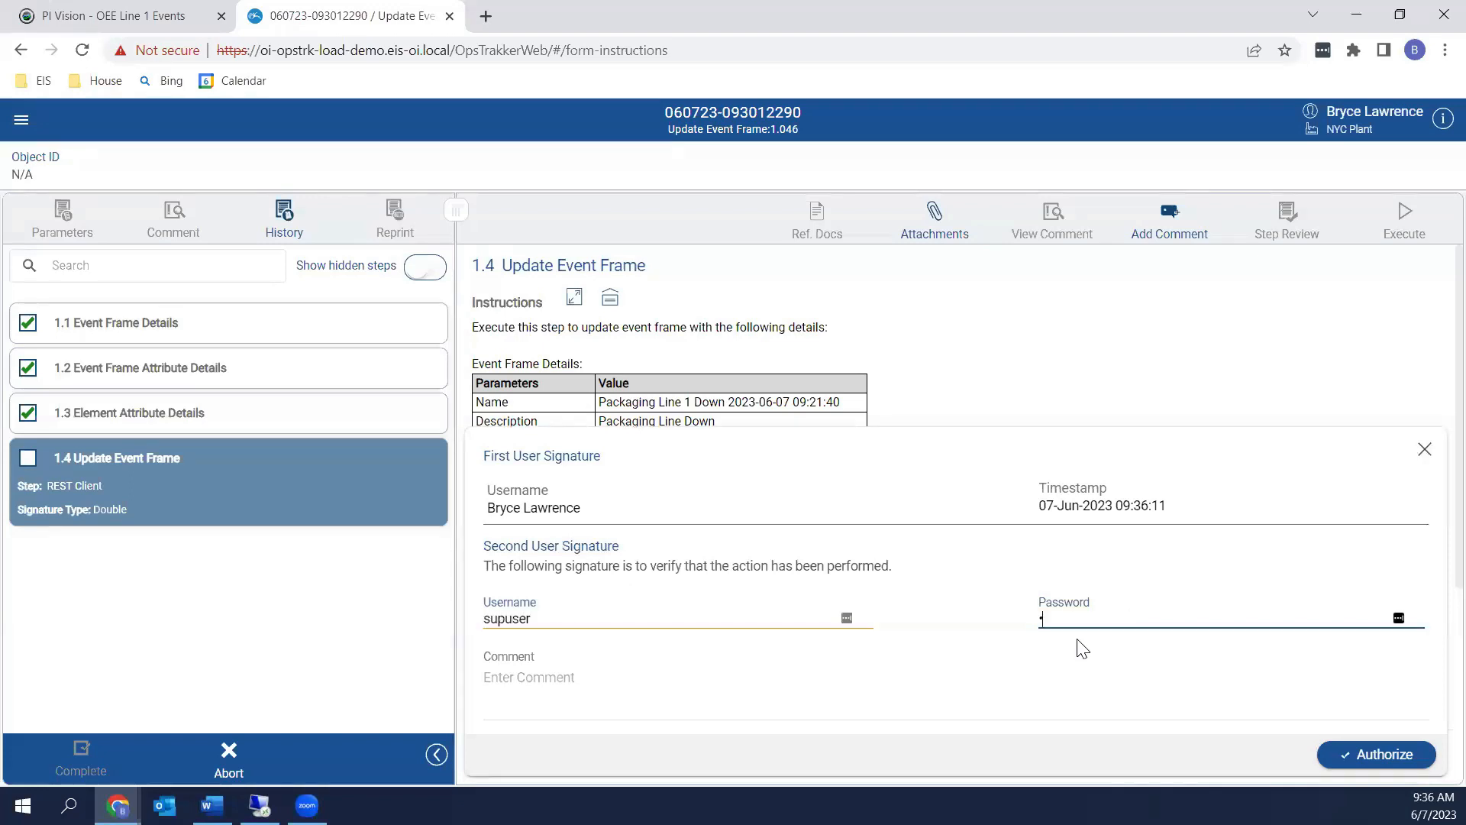
type("****")
key("Return")
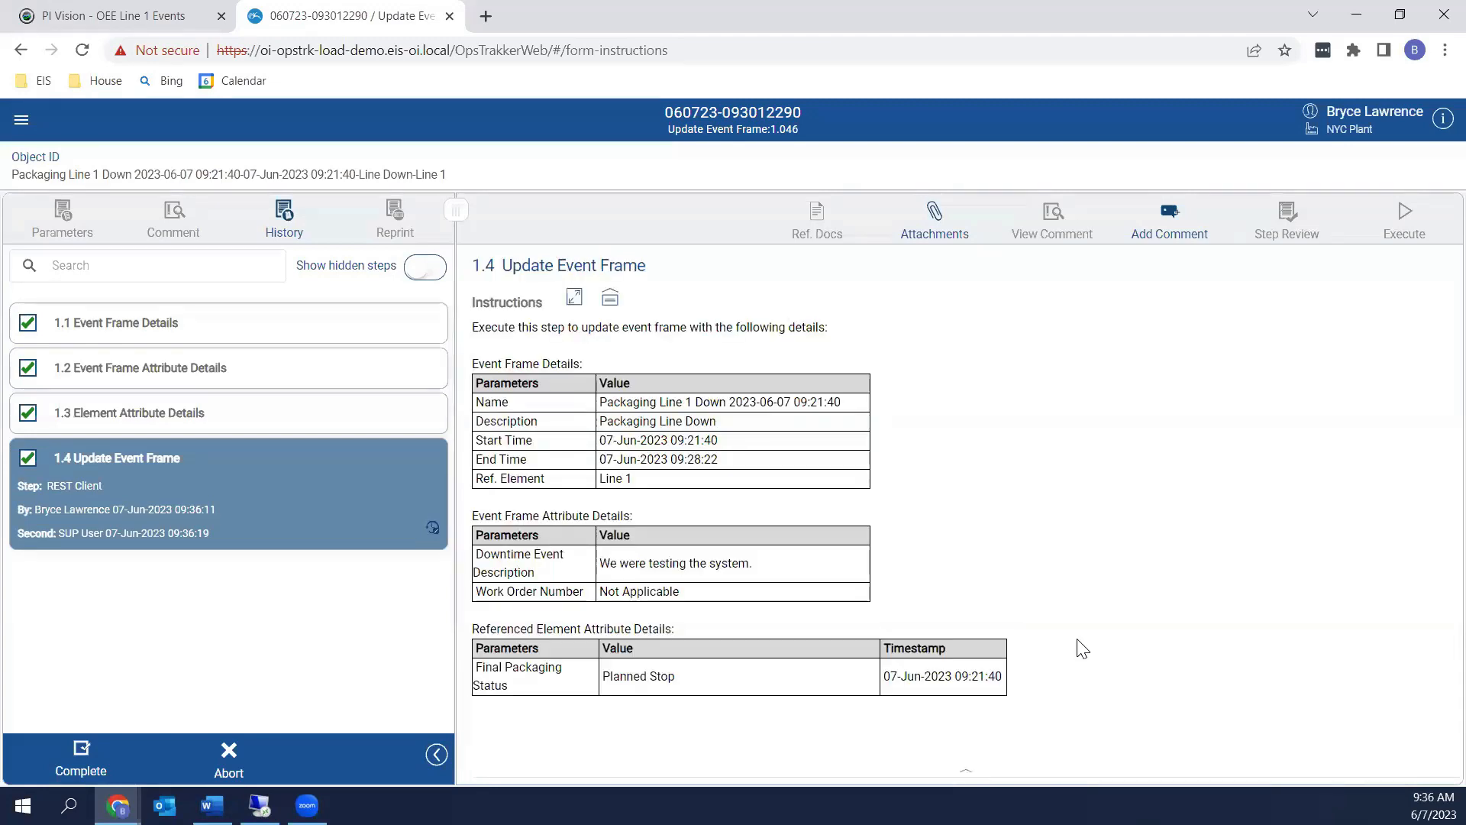
Complete the form, refresh Event Frame Search 1, and inspect the 09:21:40 event frame's attributes
left_click(82, 759)
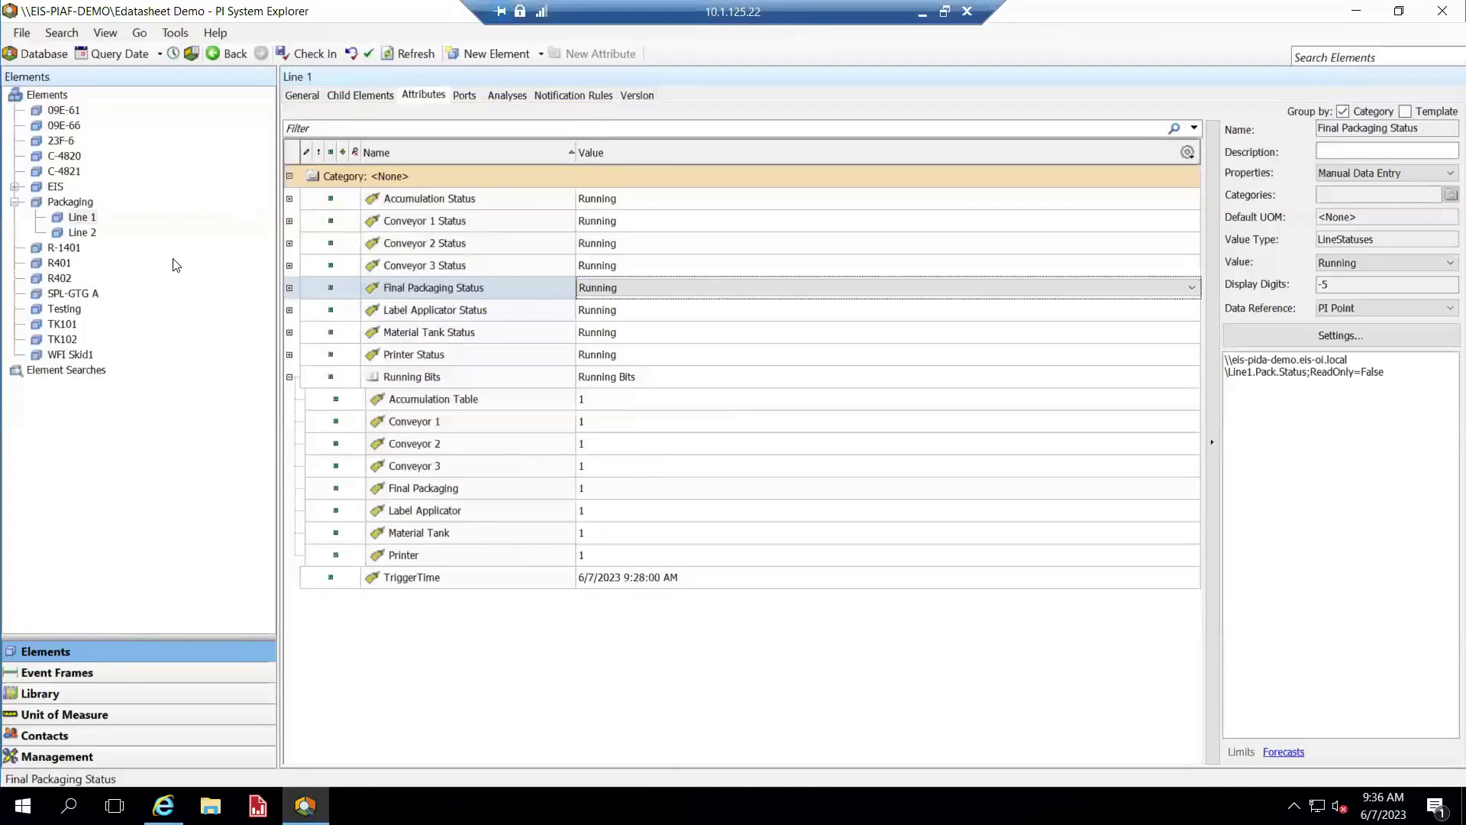
left_click(104, 670)
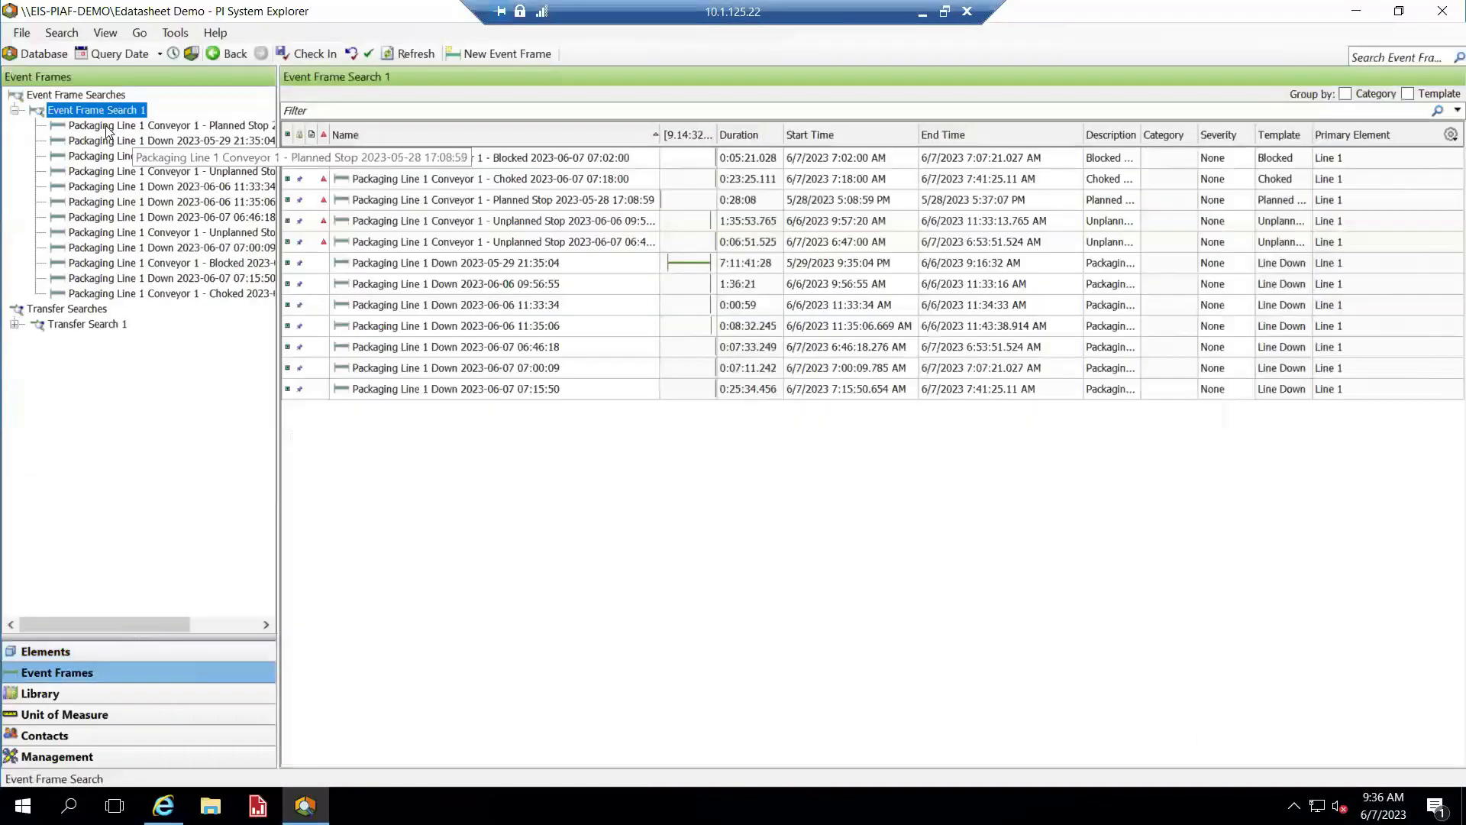
right_click(111, 116)
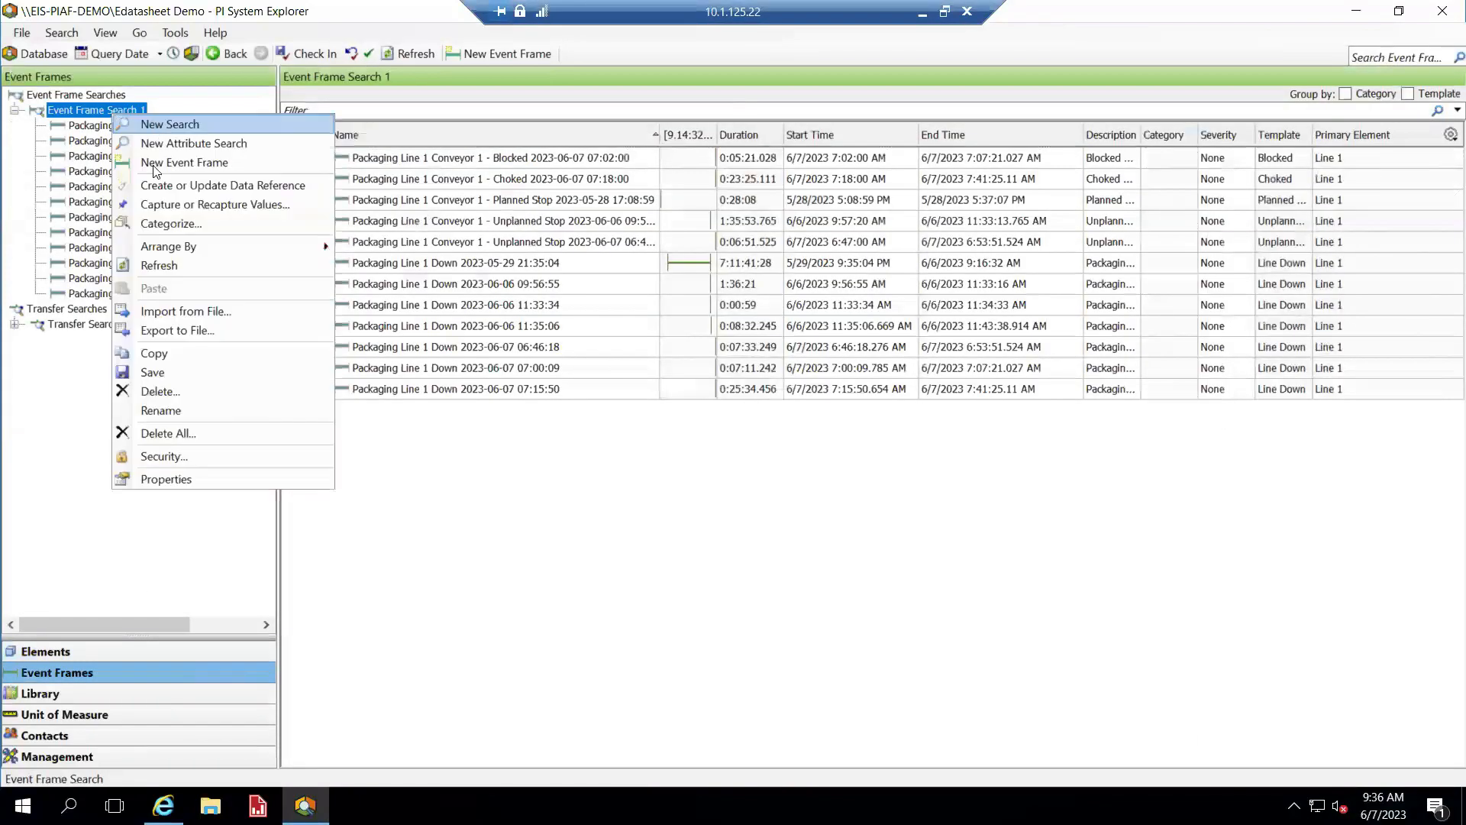
left_click(166, 268)
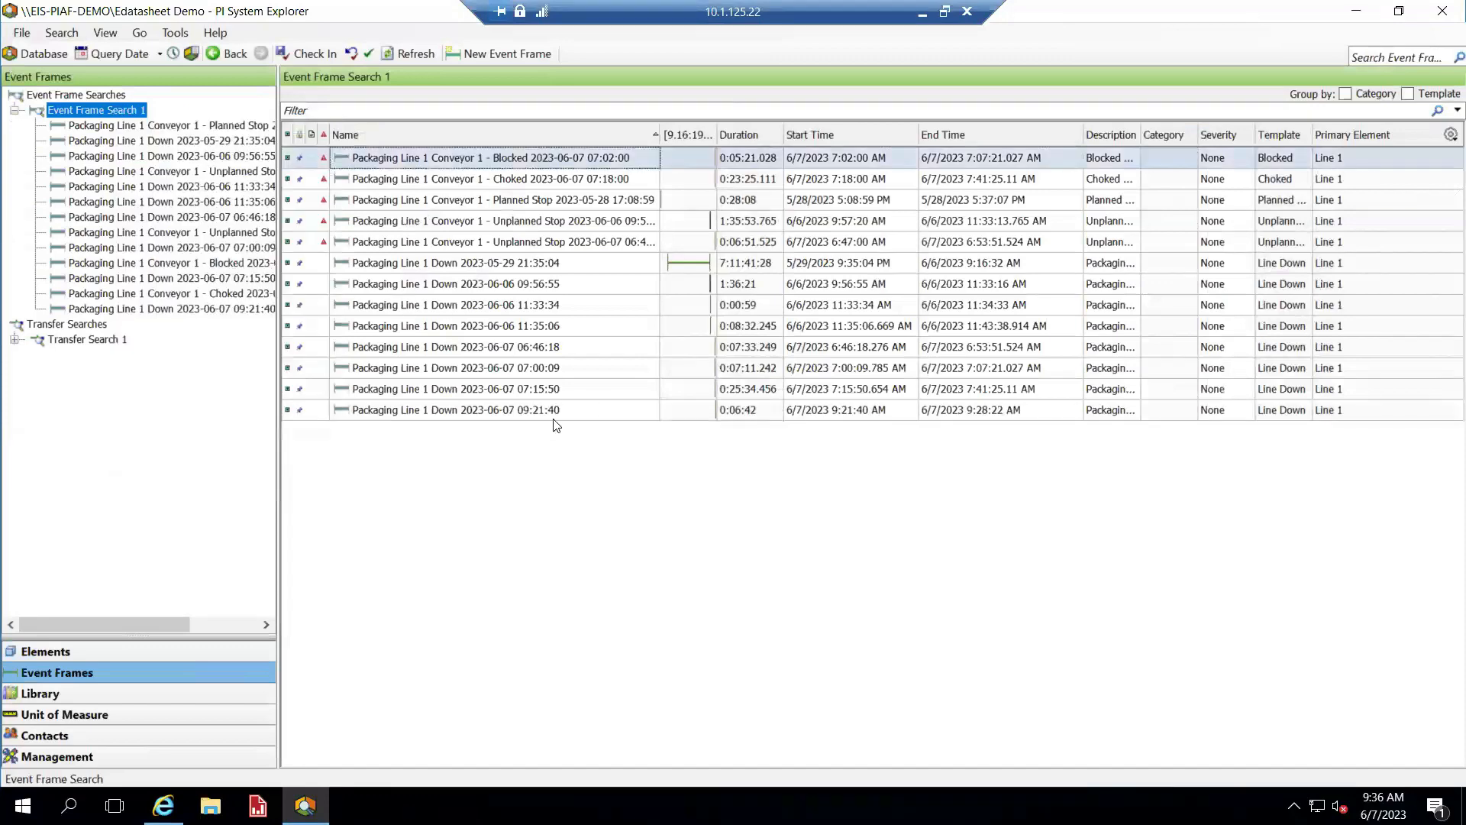
left_click(213, 309)
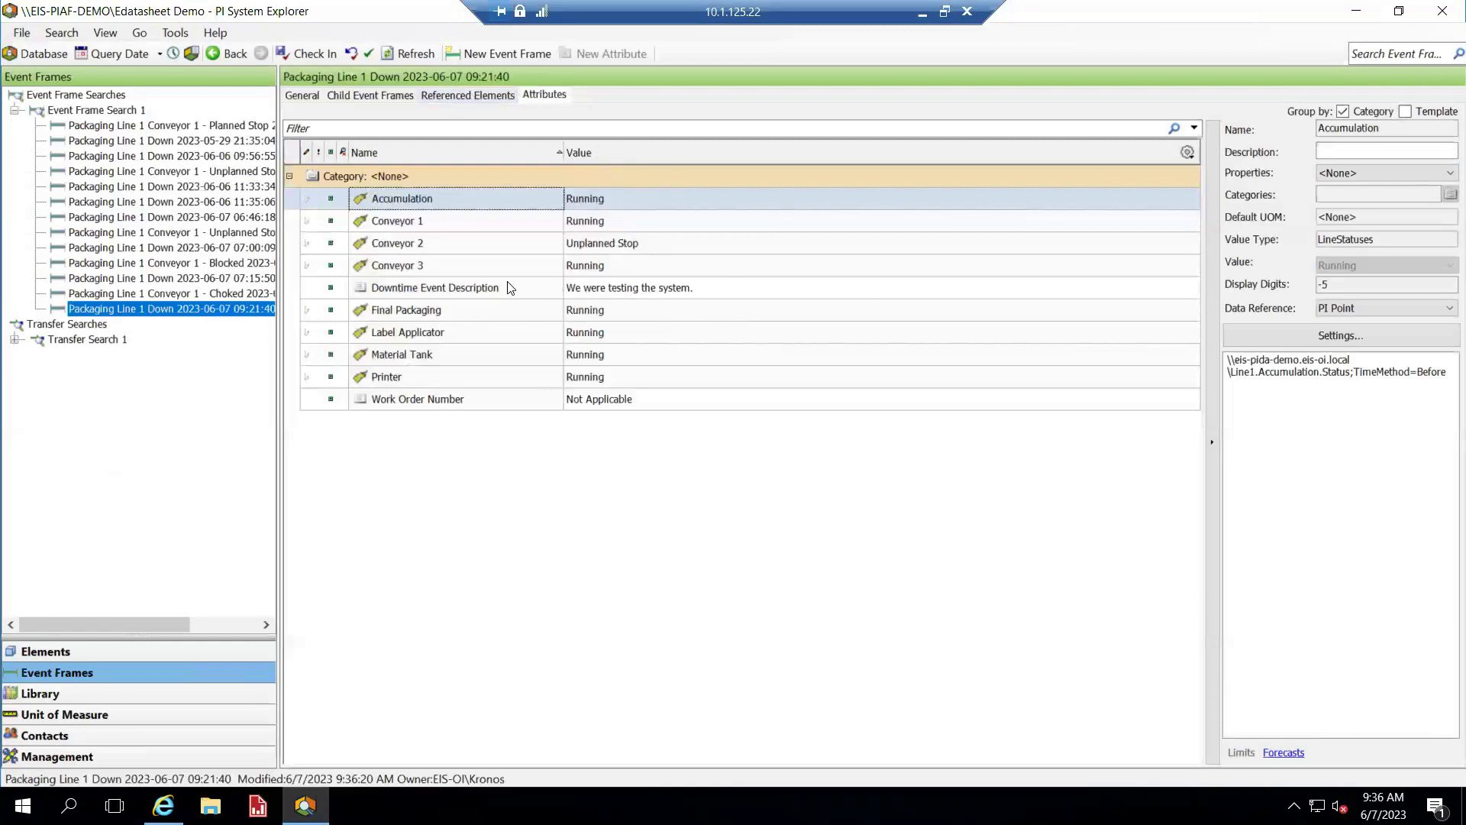
mouse_move(653, 289)
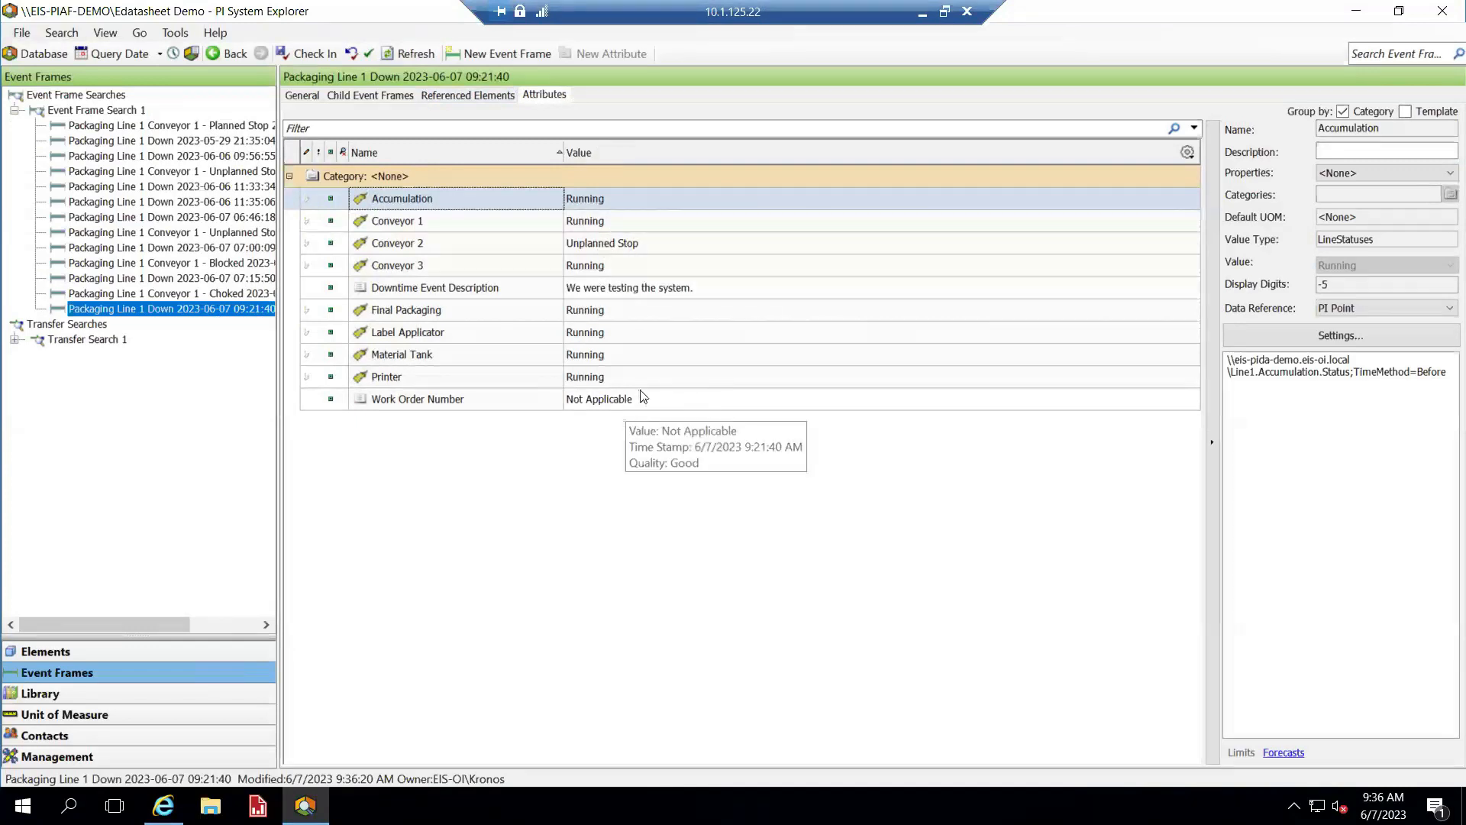
left_click(920, 14)
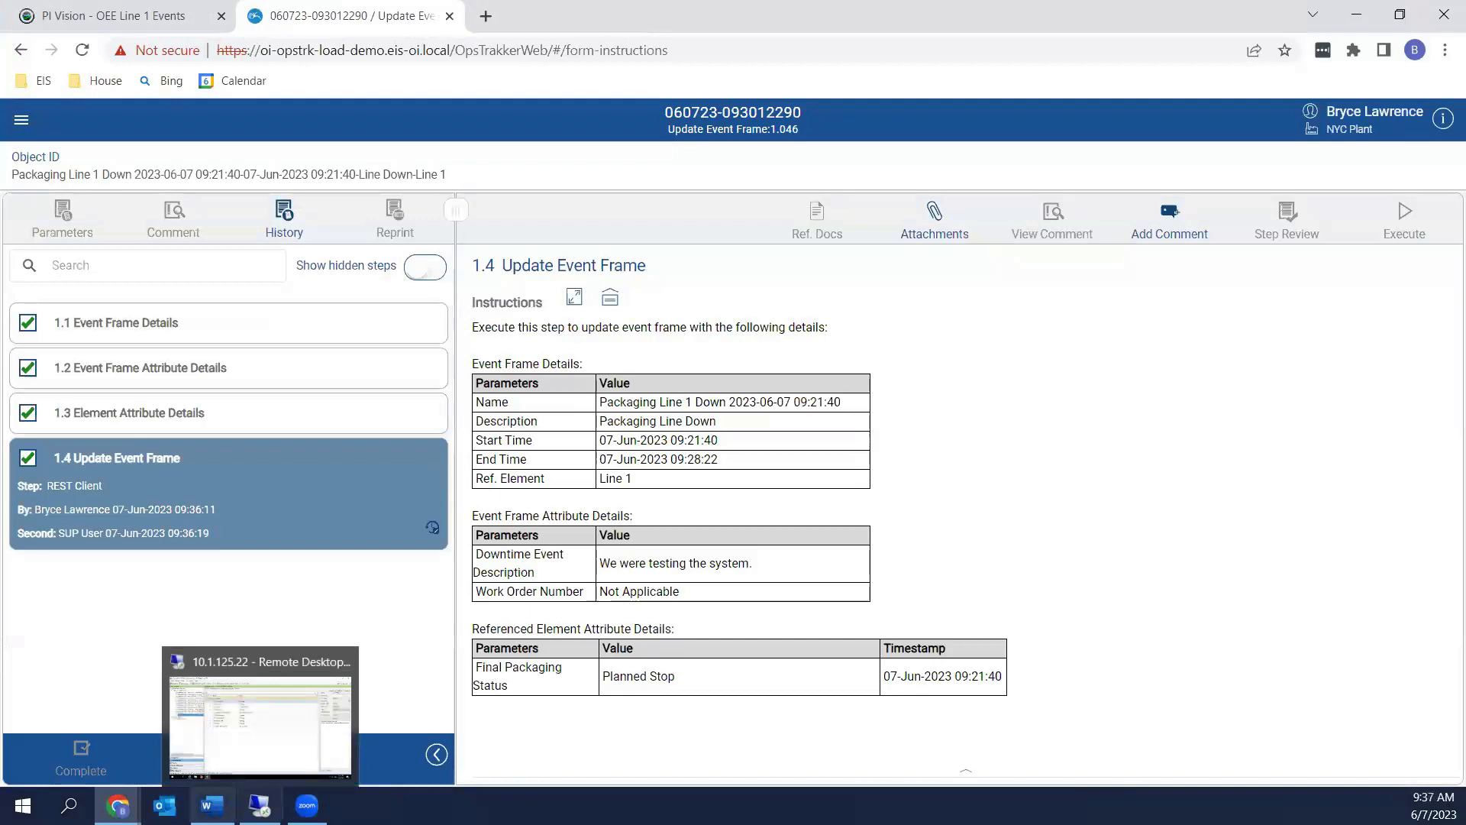
Minimize the eDatasheet window and close the finished Update Event Frame tab
mouse_move(118, 805)
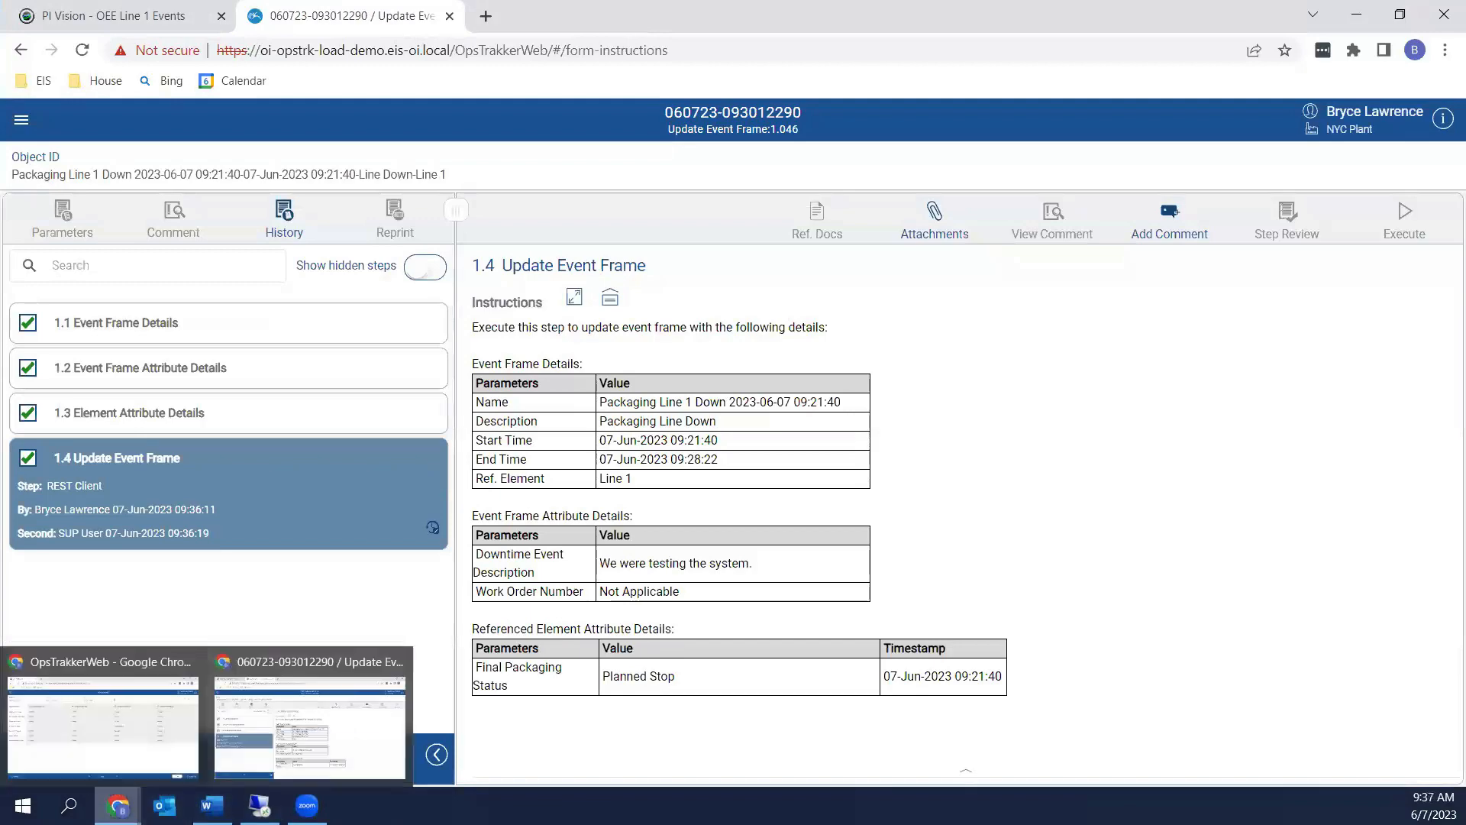
left_click(143, 754)
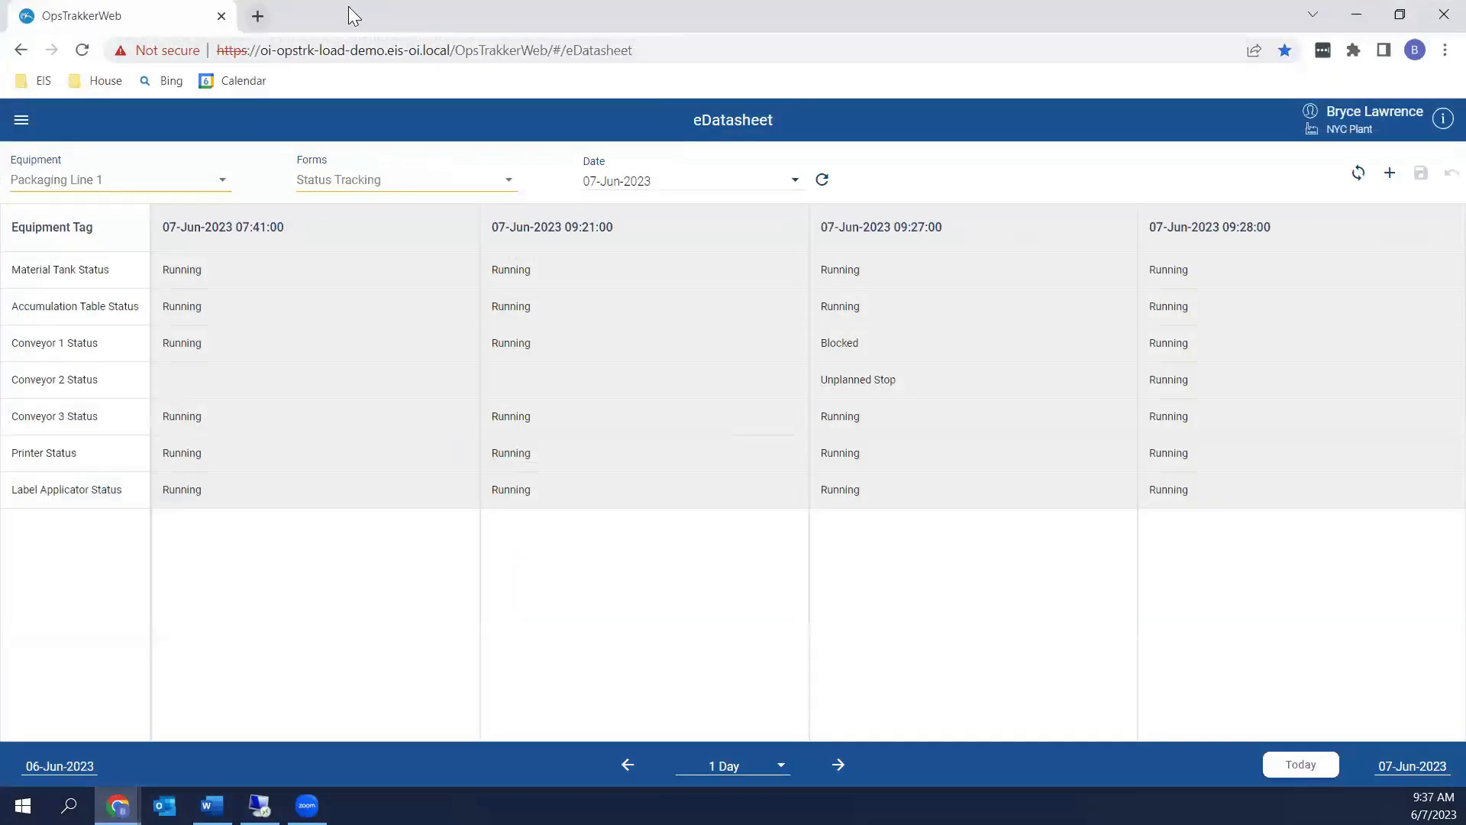
left_click(1359, 16)
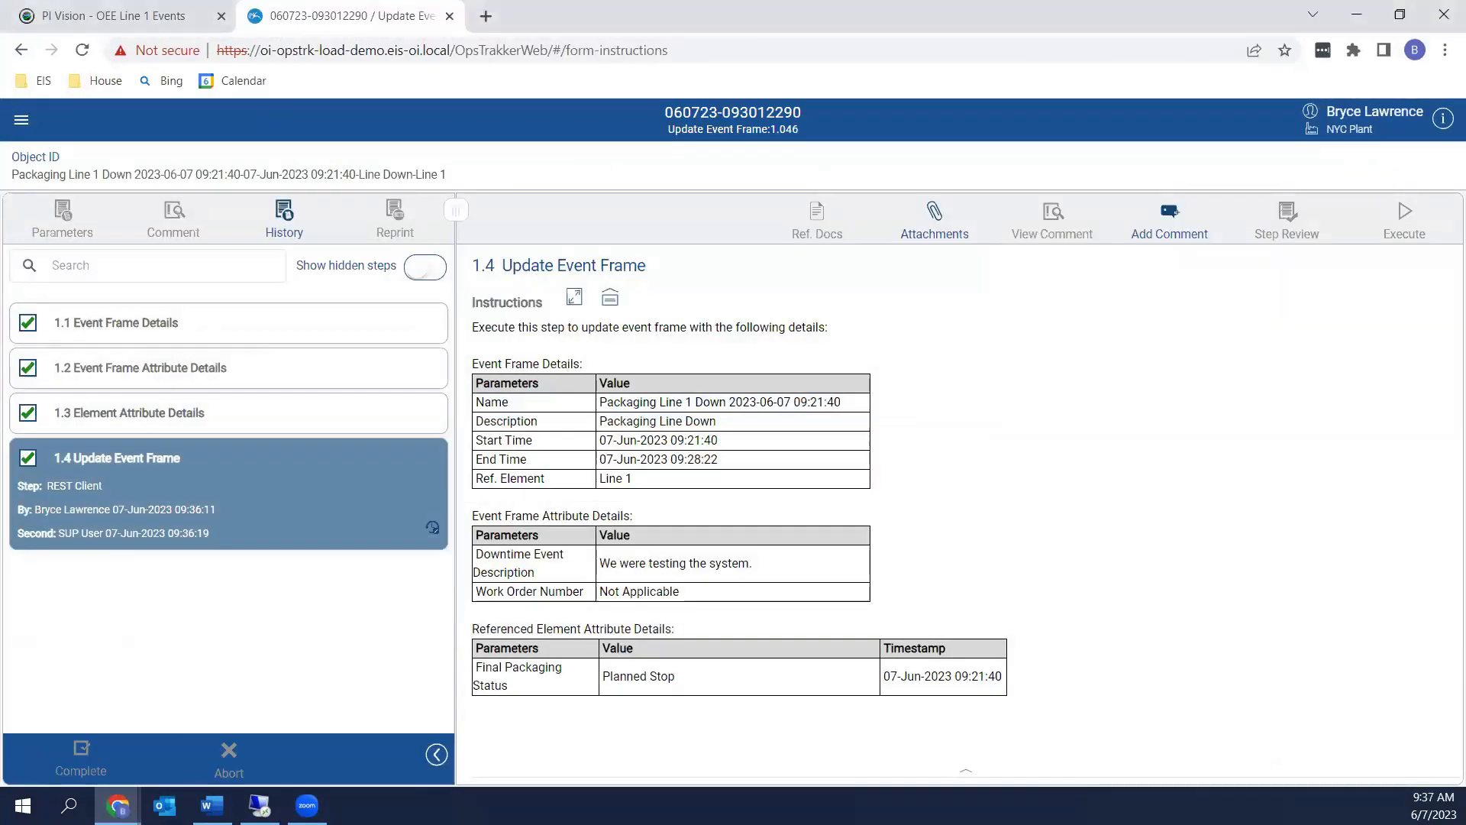
left_click(450, 16)
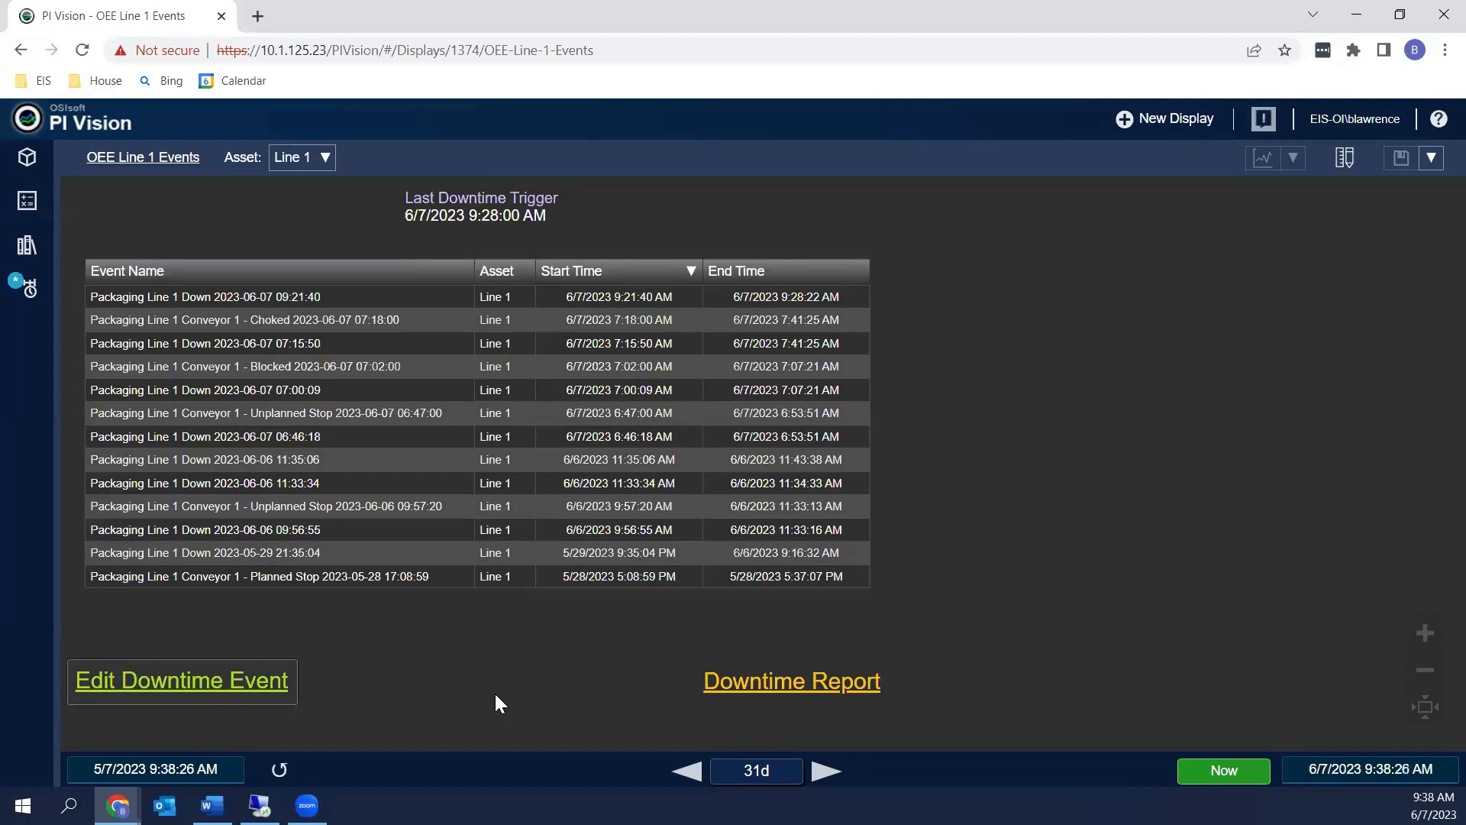
Switch to PI Vision and open the Downtime Report from the OEE Line 1 Events display
key("alt+Tab")
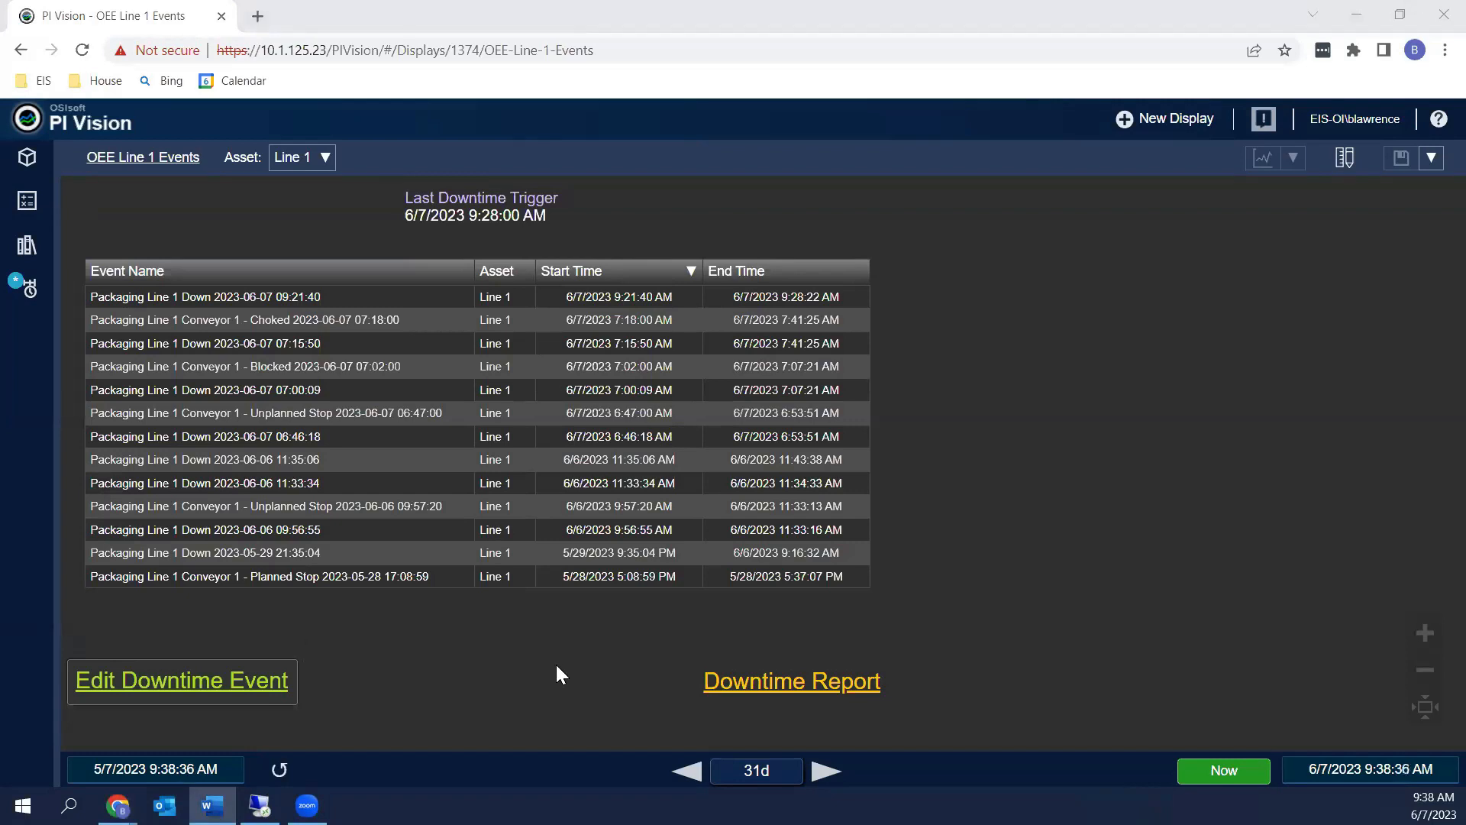
left_click(747, 691)
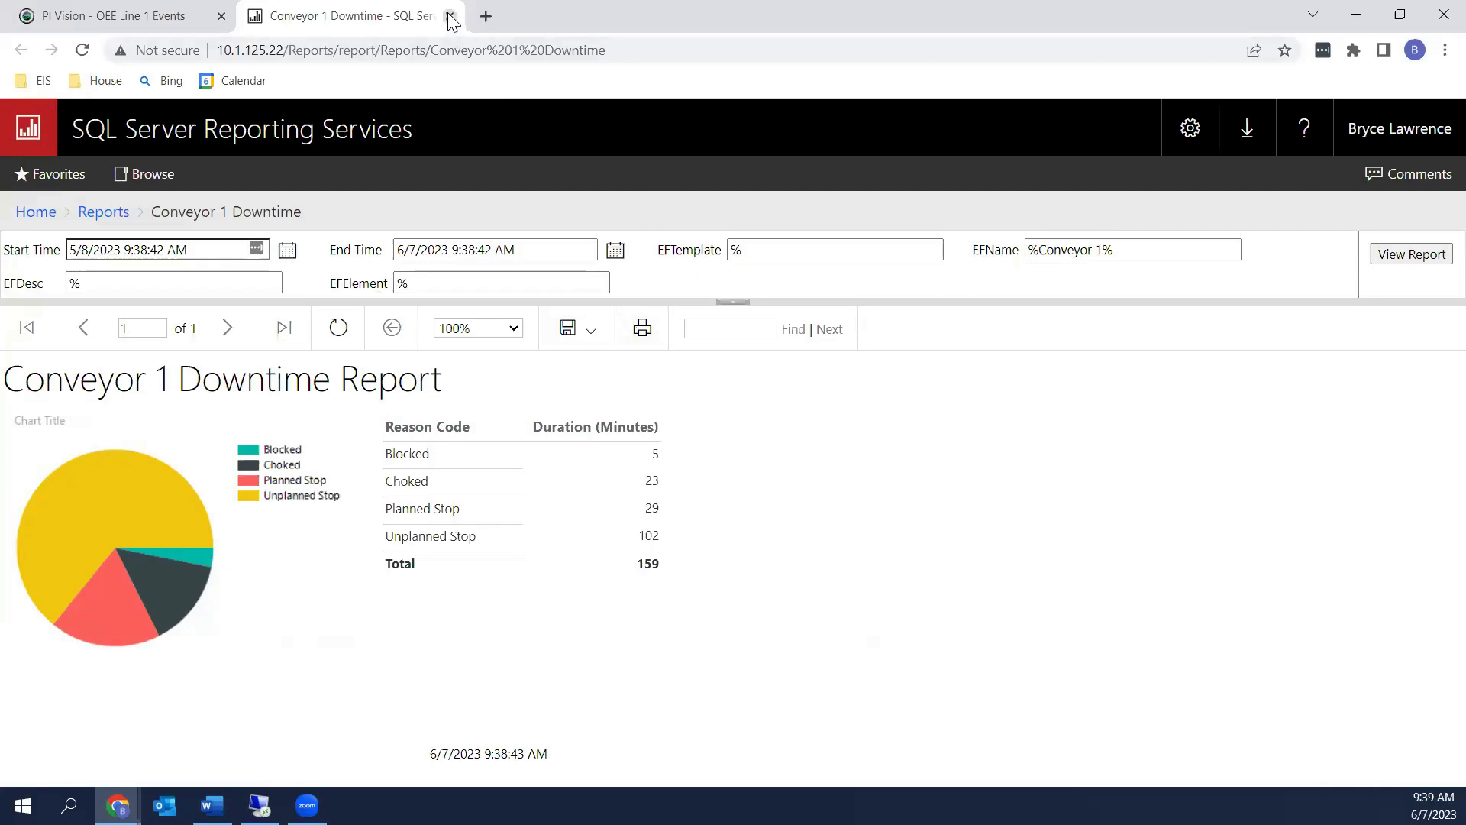
Once the Conveyor 1 Downtime Report (159 minutes total) renders, return to the PI Vision tab
left_click(93, 16)
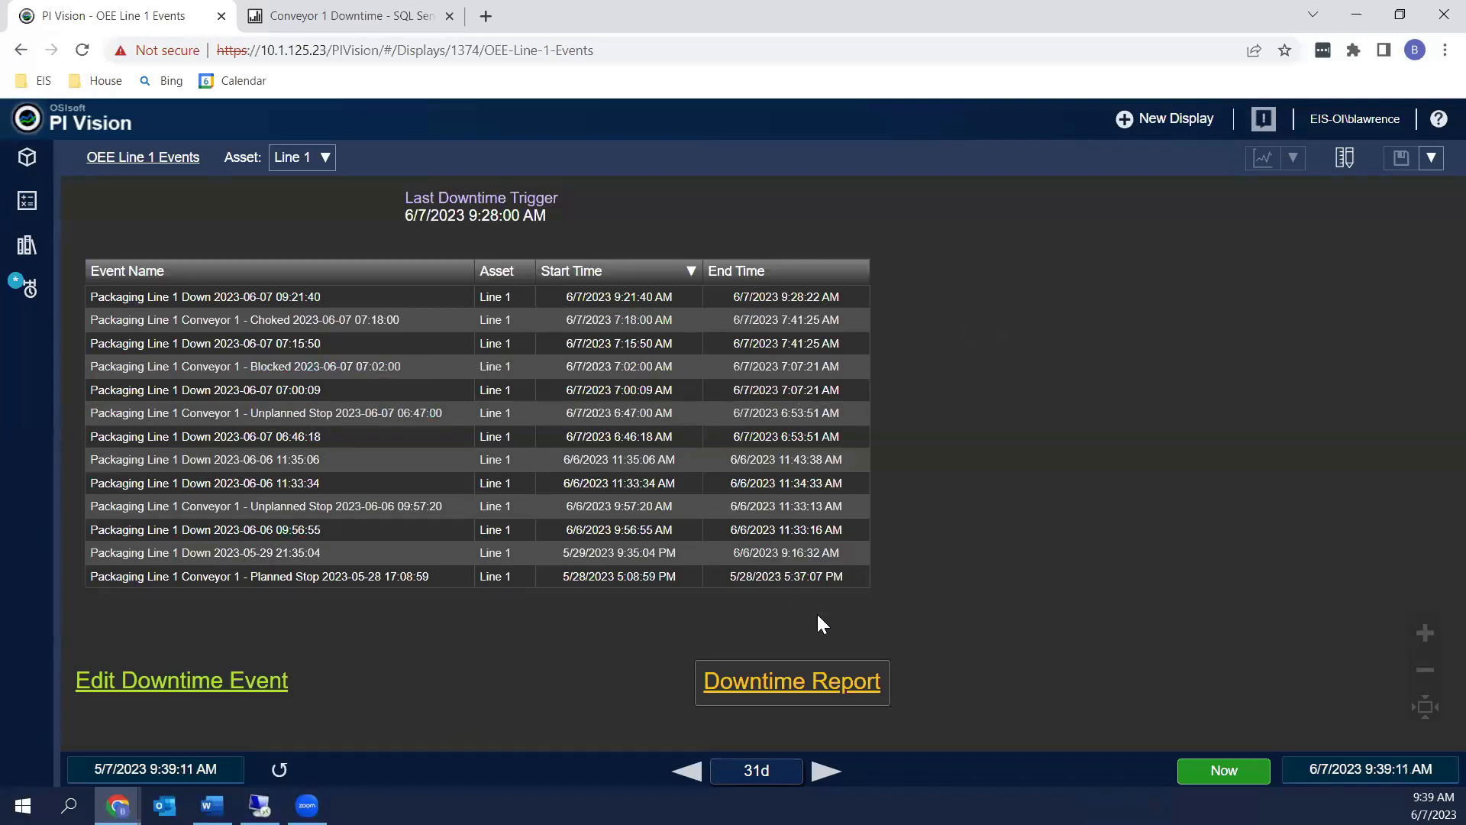
Switch to the Packaging Line 1 eDatasheet and step it back two days to 05-Jun-2023
key("alt+Tab")
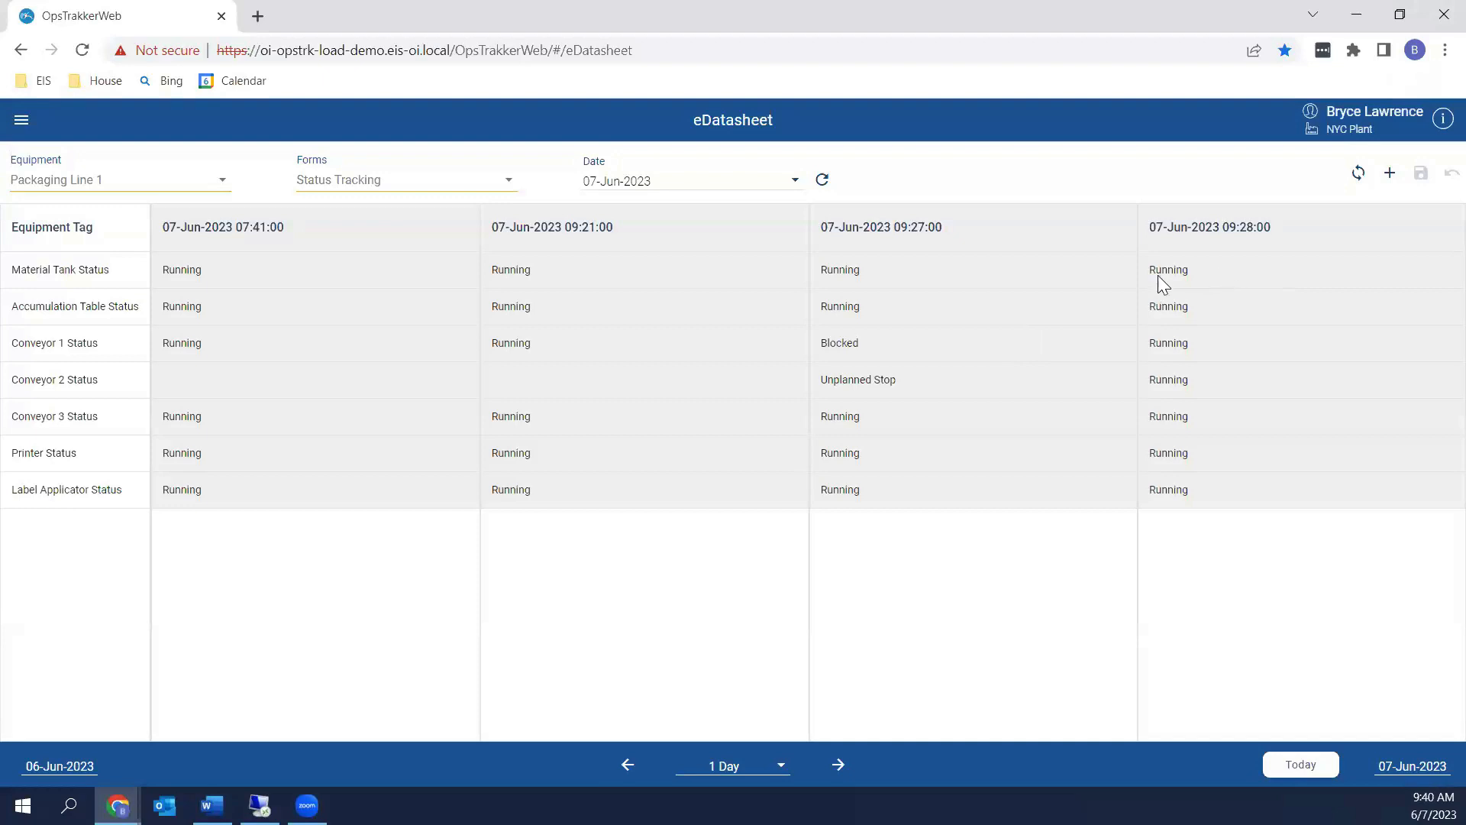
left_click(626, 766)
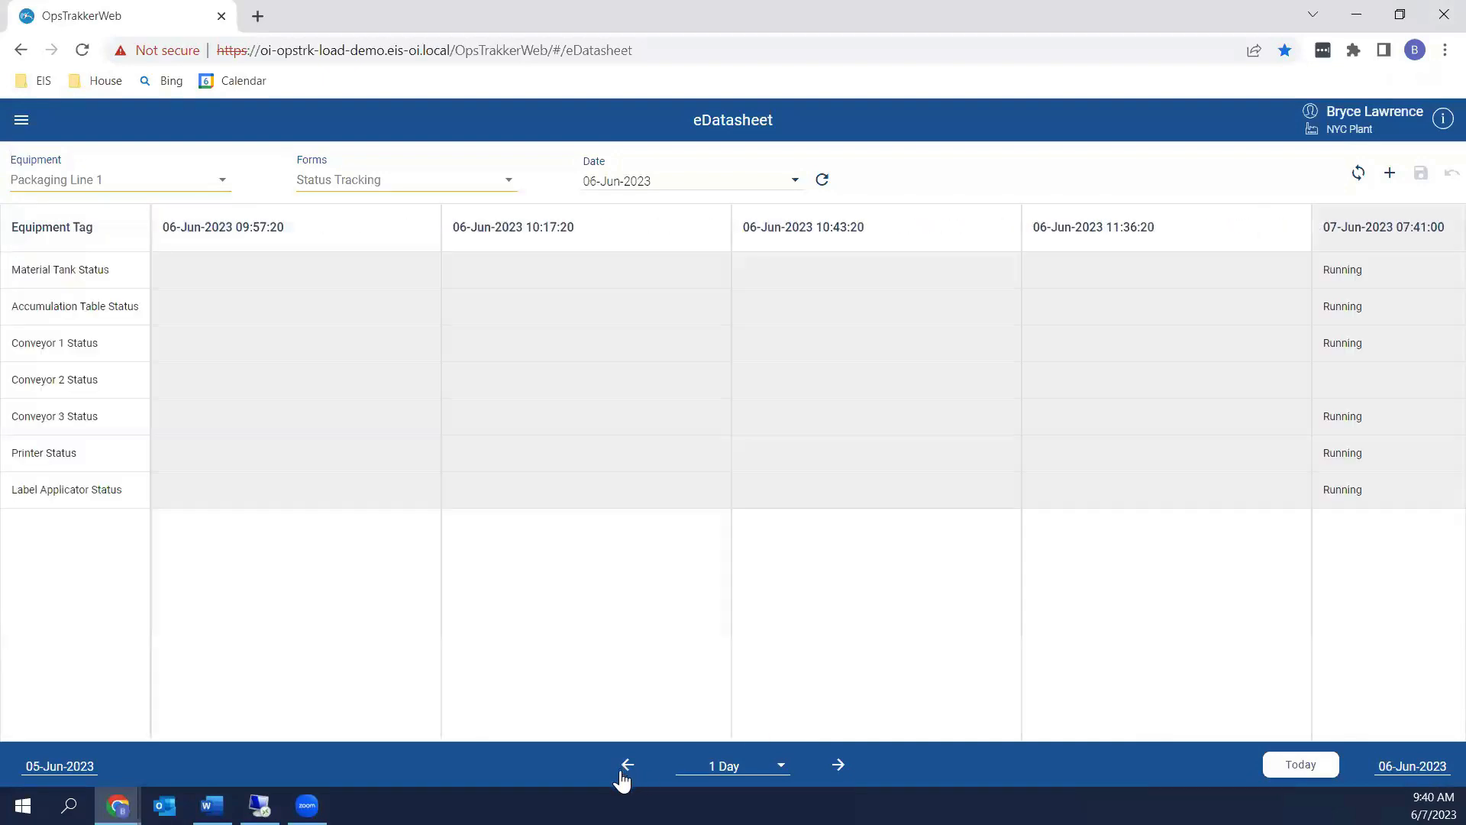
left_click(624, 770)
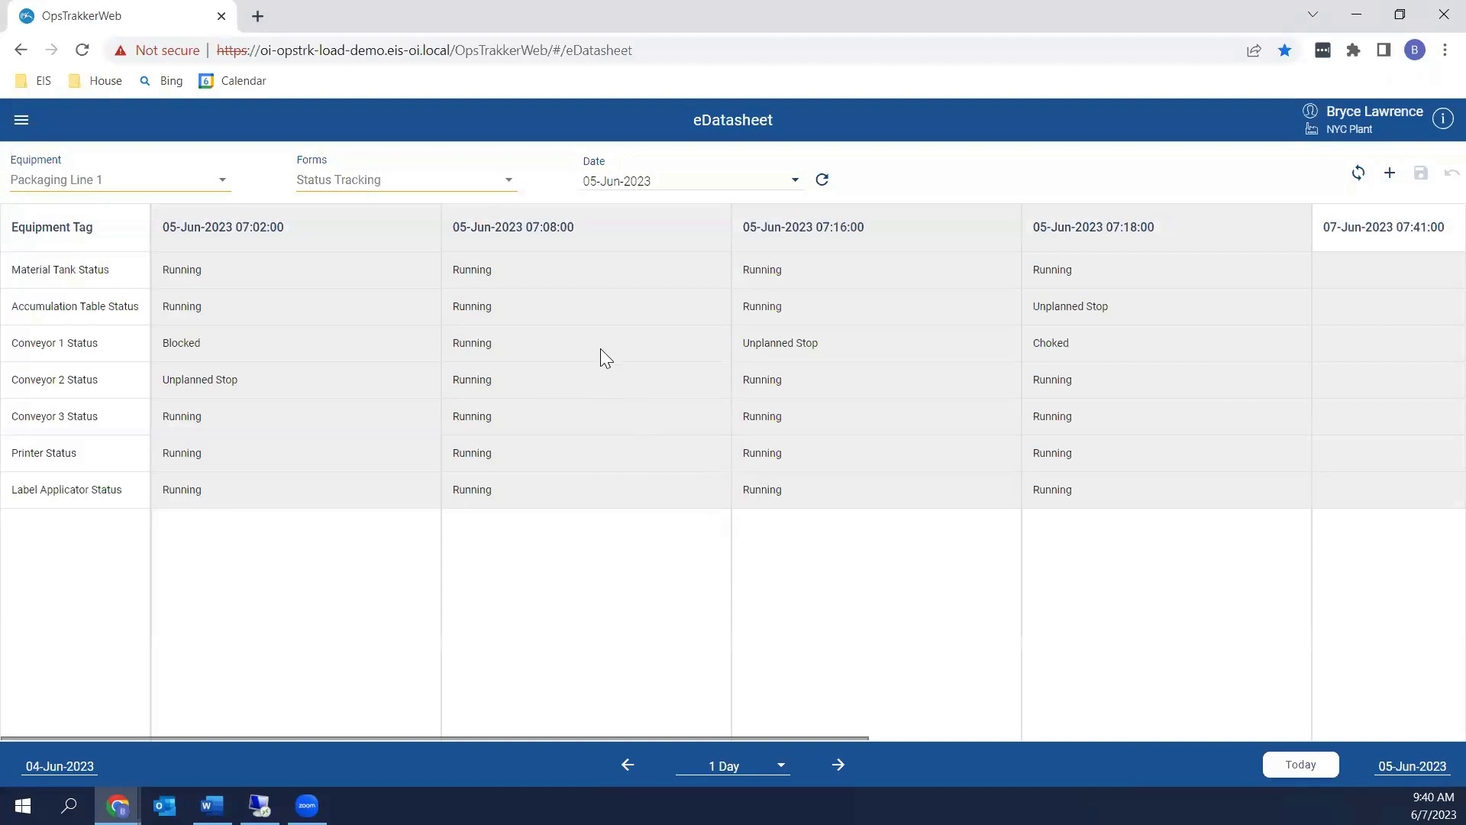
Add the comment 'Was having a problem, did not record.' to Conveyor 1 Status at 07:08:00
right_click(581, 337)
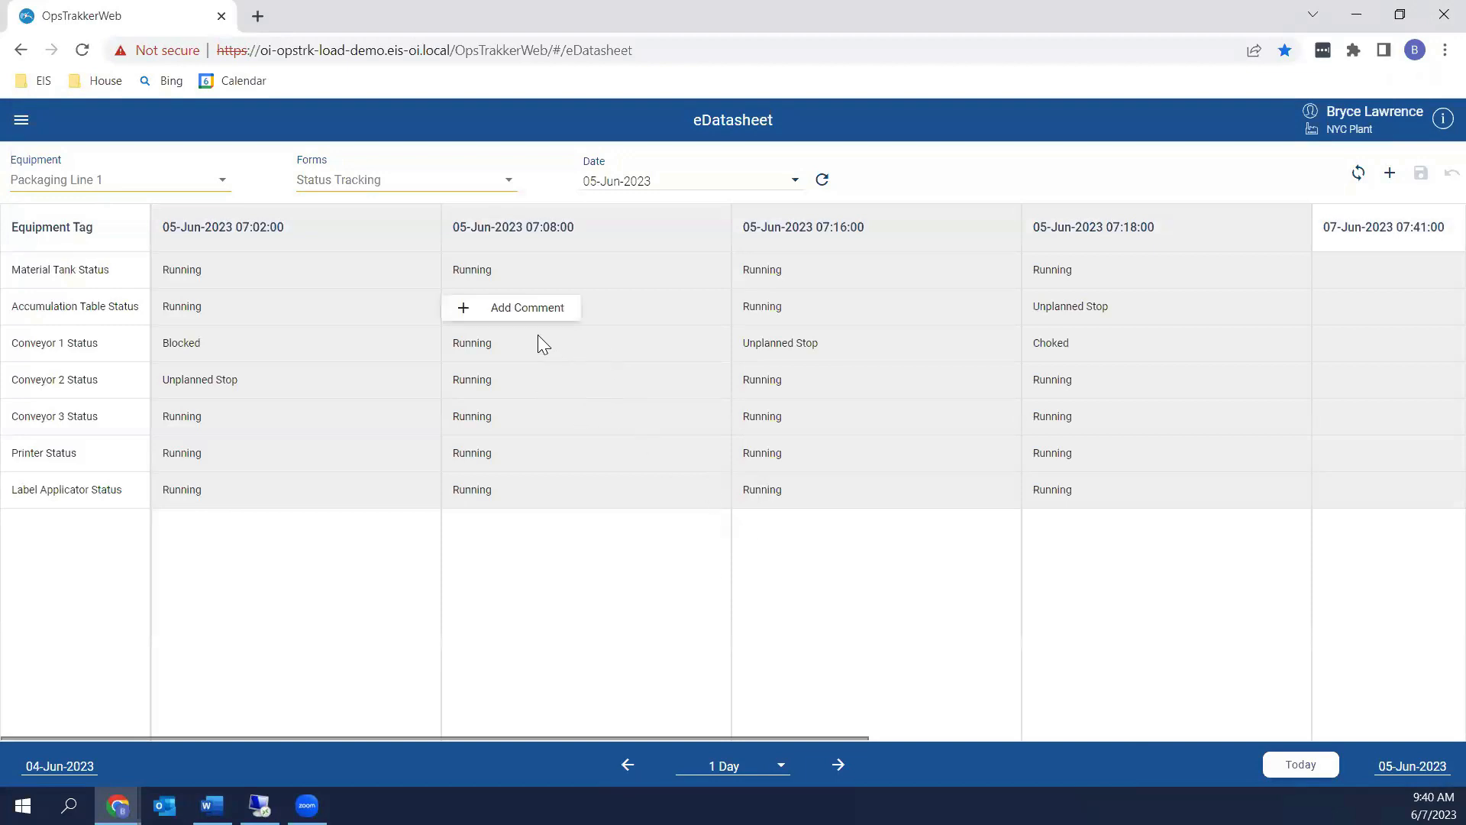
left_click(527, 313)
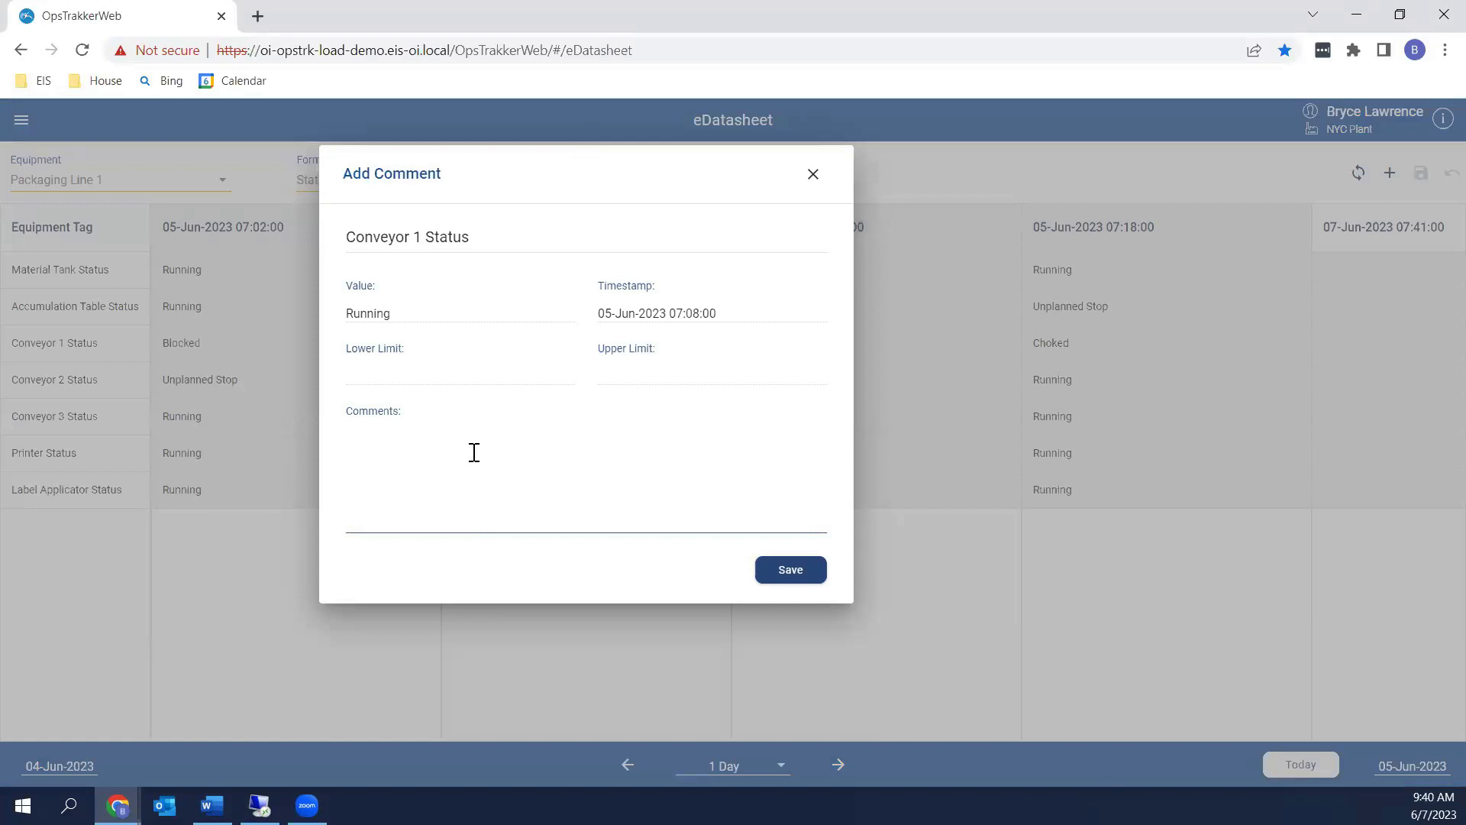
type("Was having a problem, did not record.")
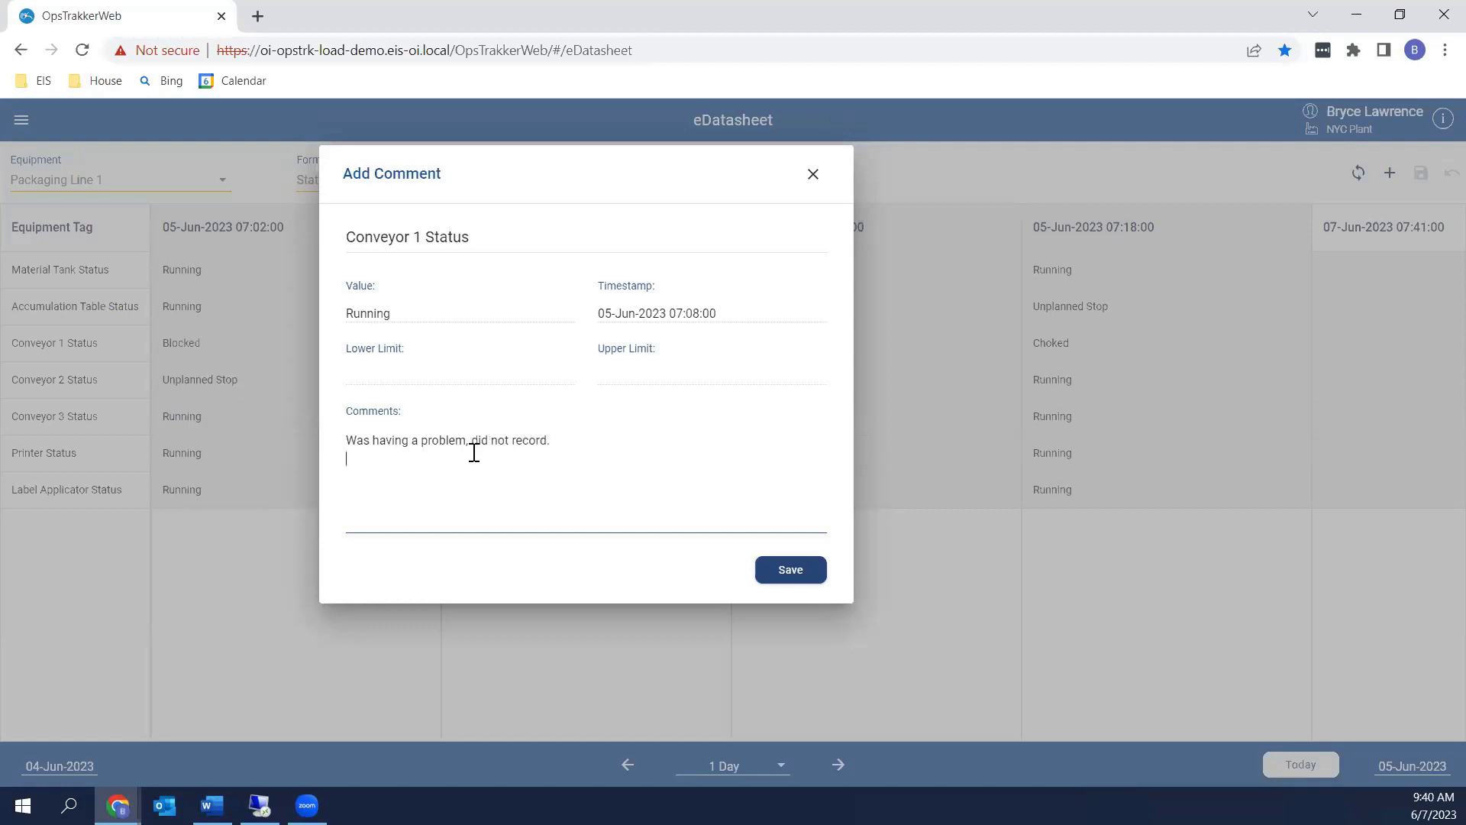
left_click(807, 576)
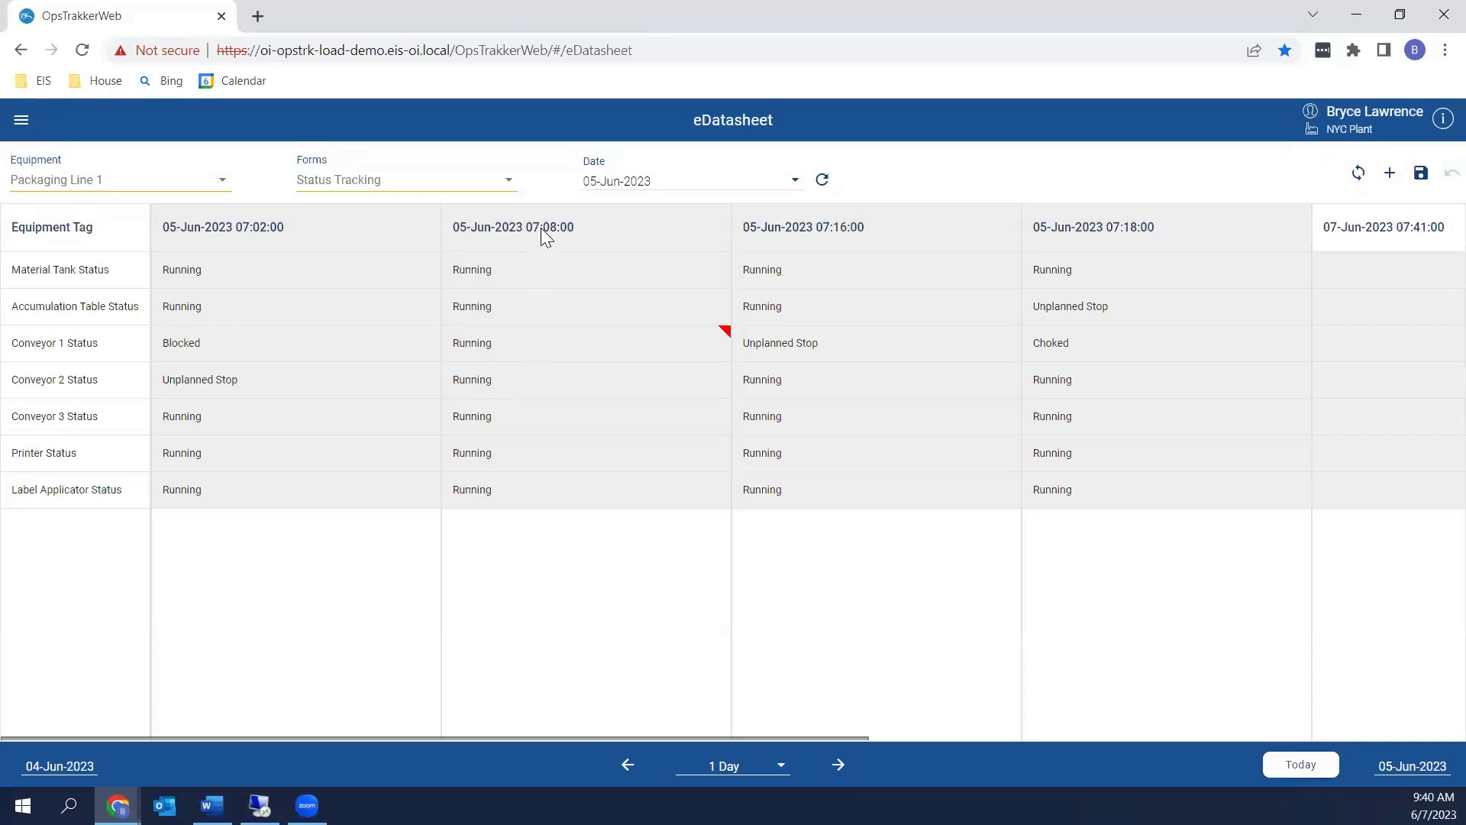
Add the follow-up line 'That is not true' to the 07:08 Conveyor 1 Status comment and save it
right_click(569, 350)
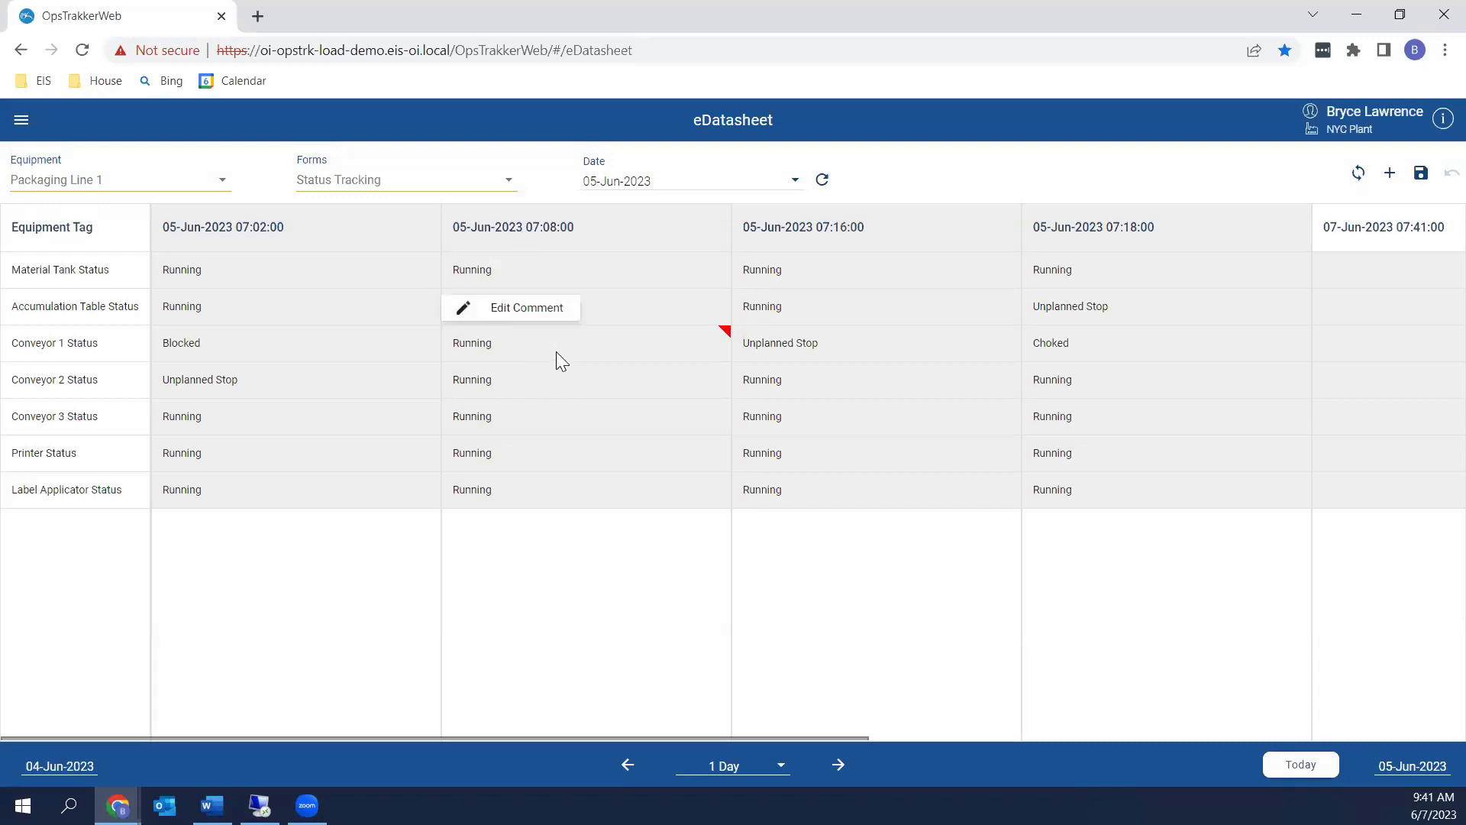
left_click(551, 308)
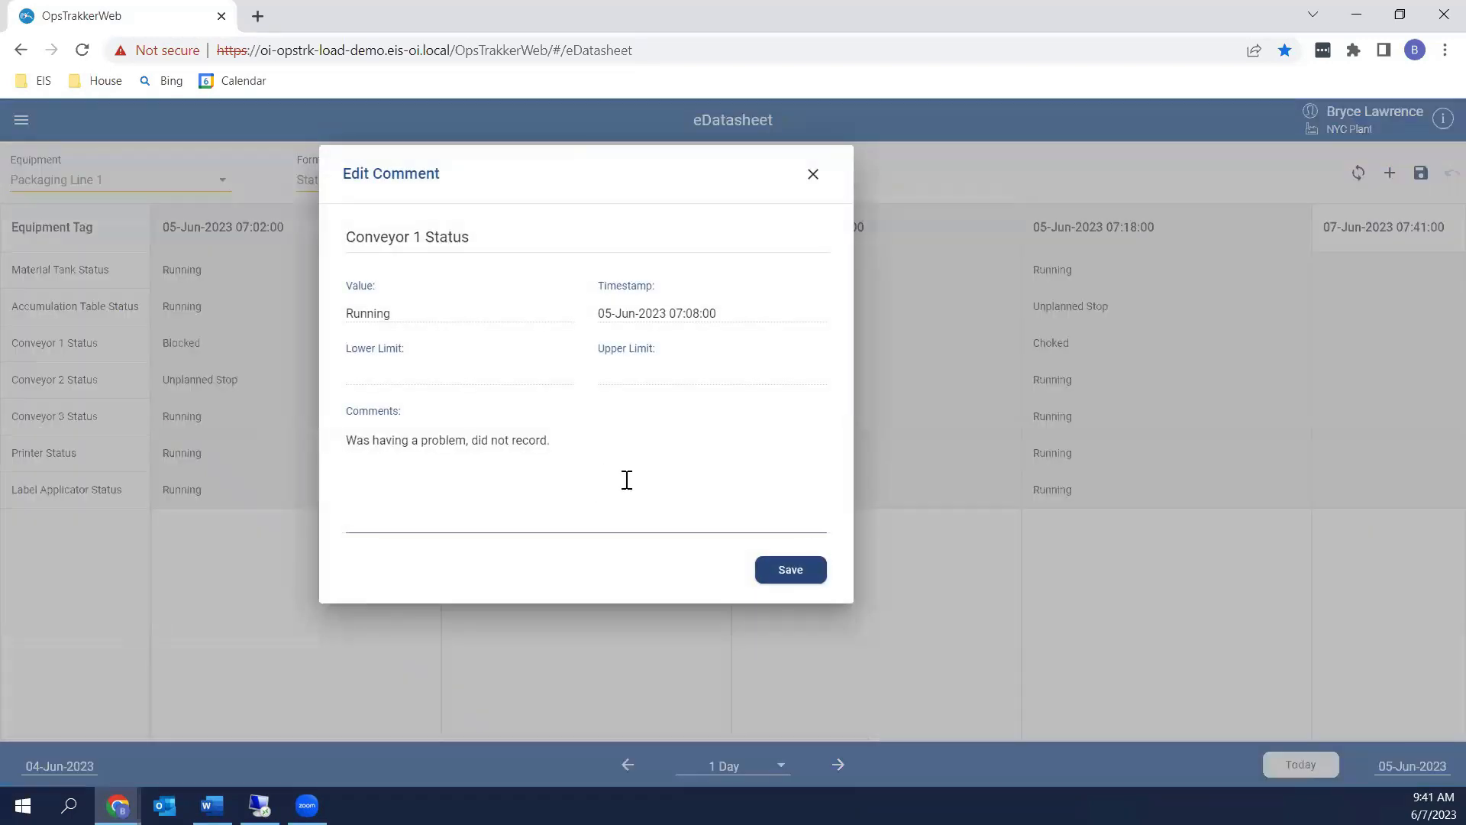
type("That ")
type("wi")
key("BackSpace")
key("BackSpace")
type("u")
type("is not true")
left_click(789, 575)
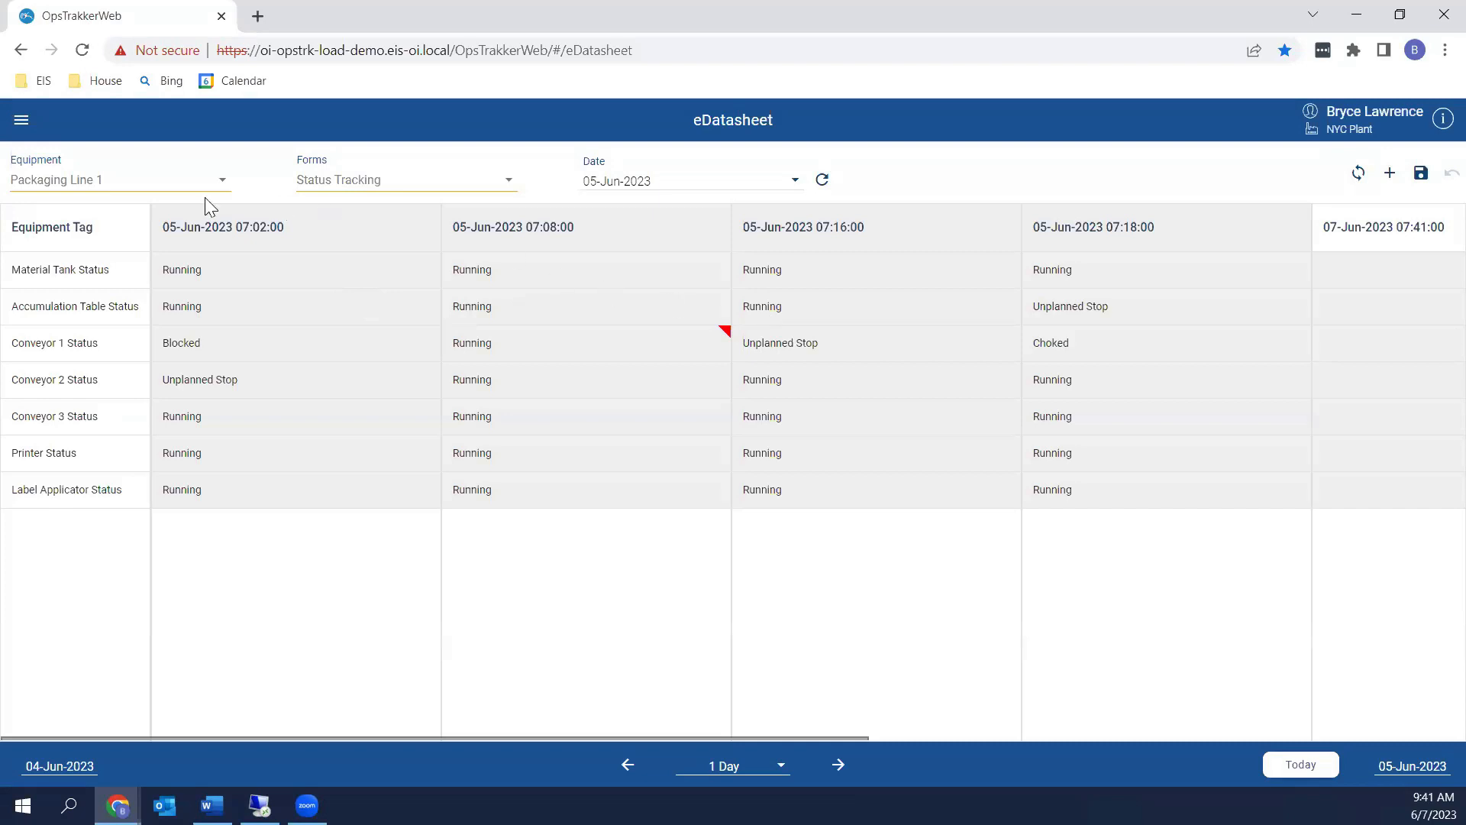
Switch the eDatasheet to equipment C-4820 with the MVC Analysis form
left_click(222, 184)
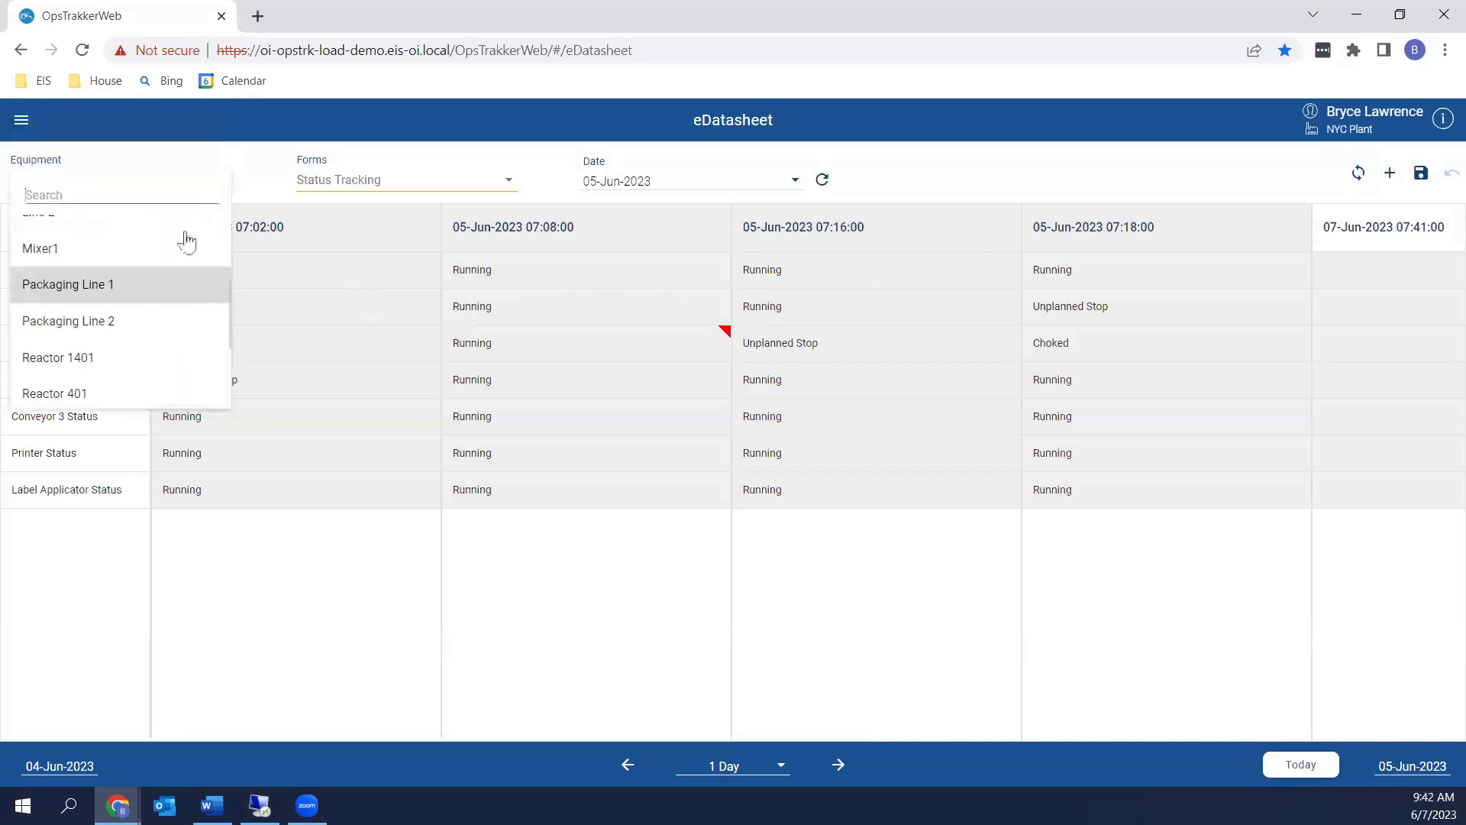
scroll(130, 313, "up", 3)
left_click(90, 279)
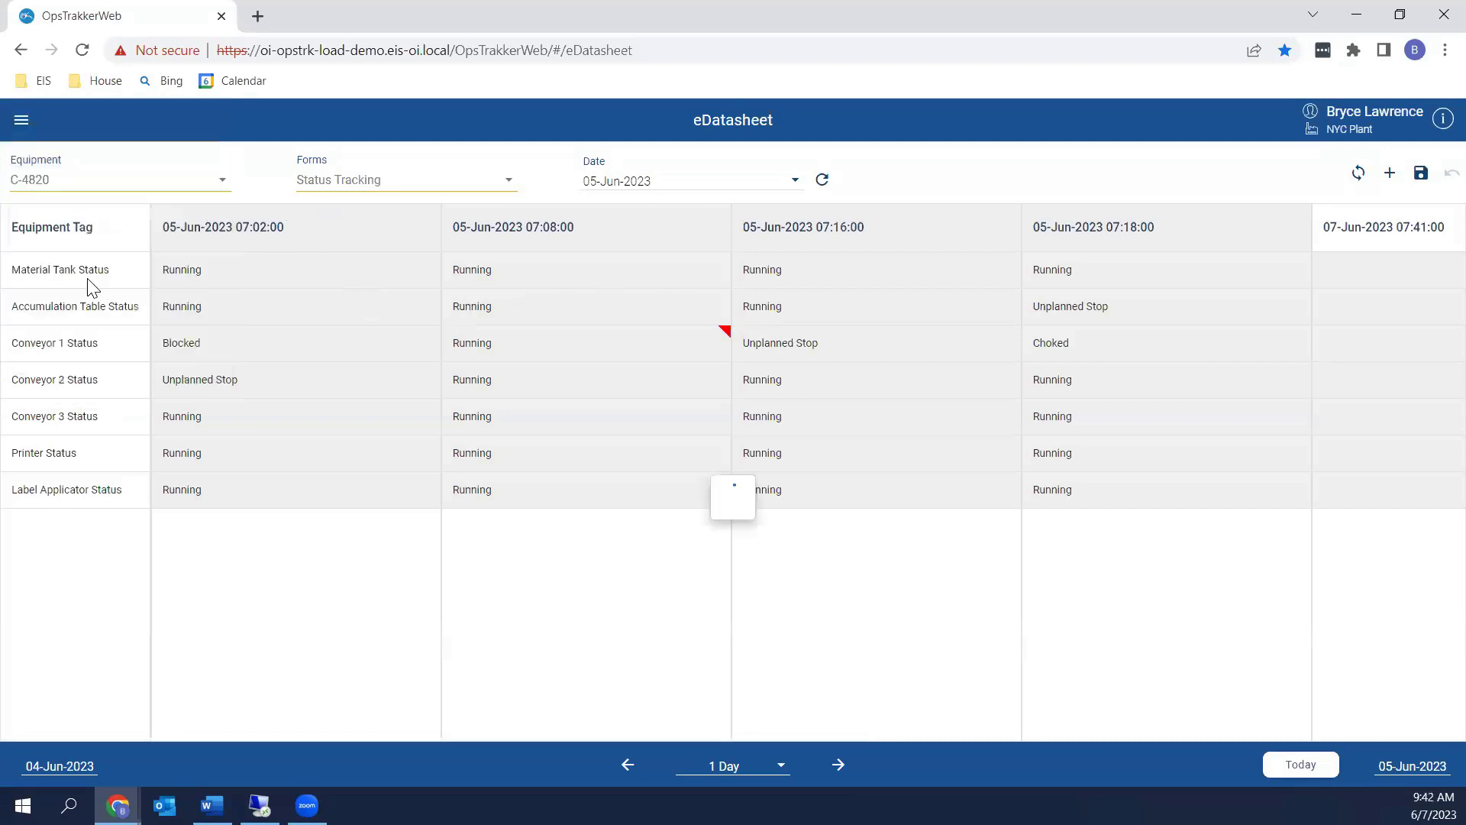
left_click(330, 191)
left_click(343, 238)
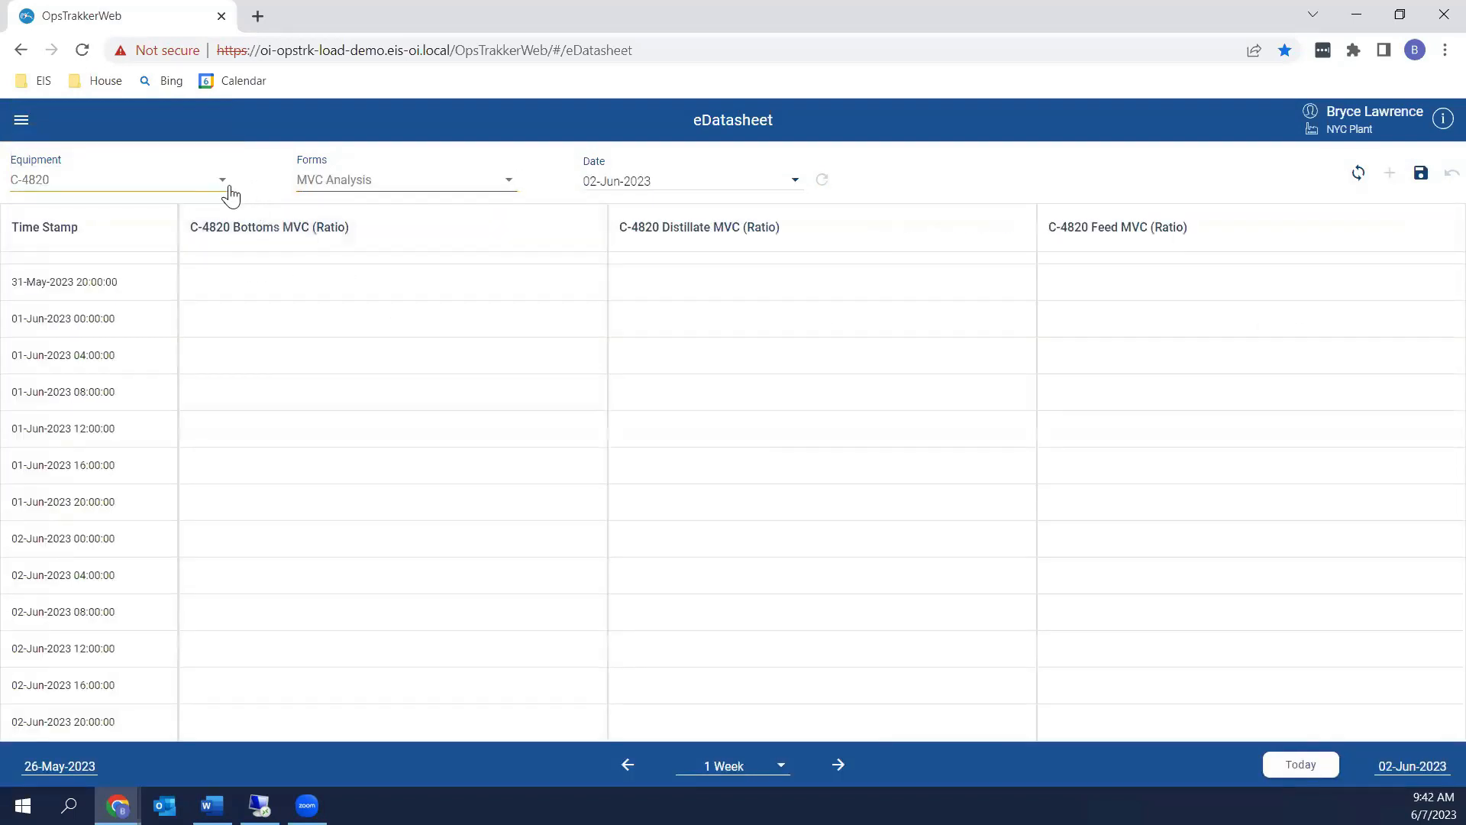
left_click(229, 186)
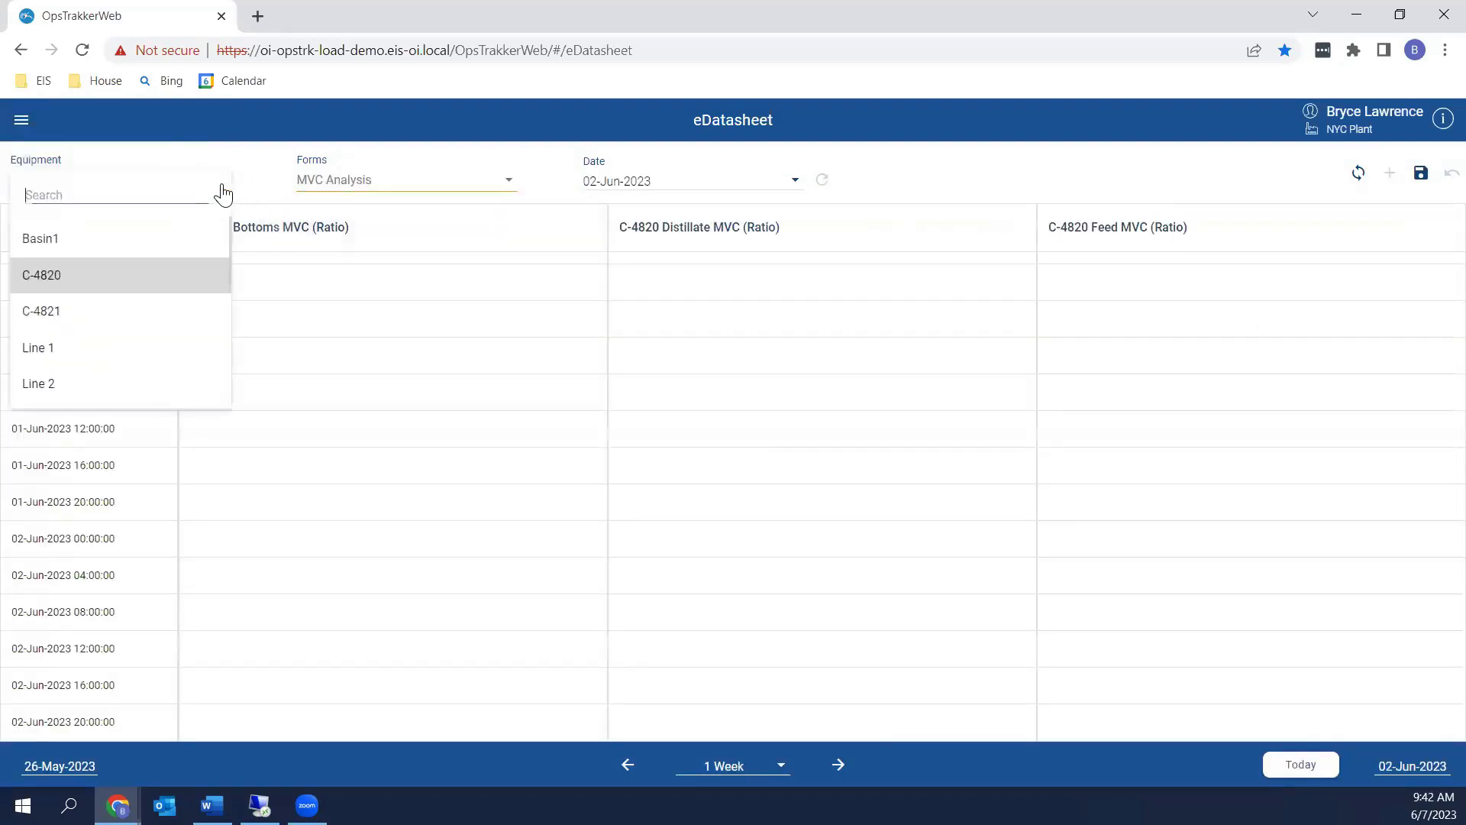
Enter 9.288 for Bottoms MVC at 01-Jun-2023 16:00 and attempt to save, triggering the limits error
left_click(316, 478)
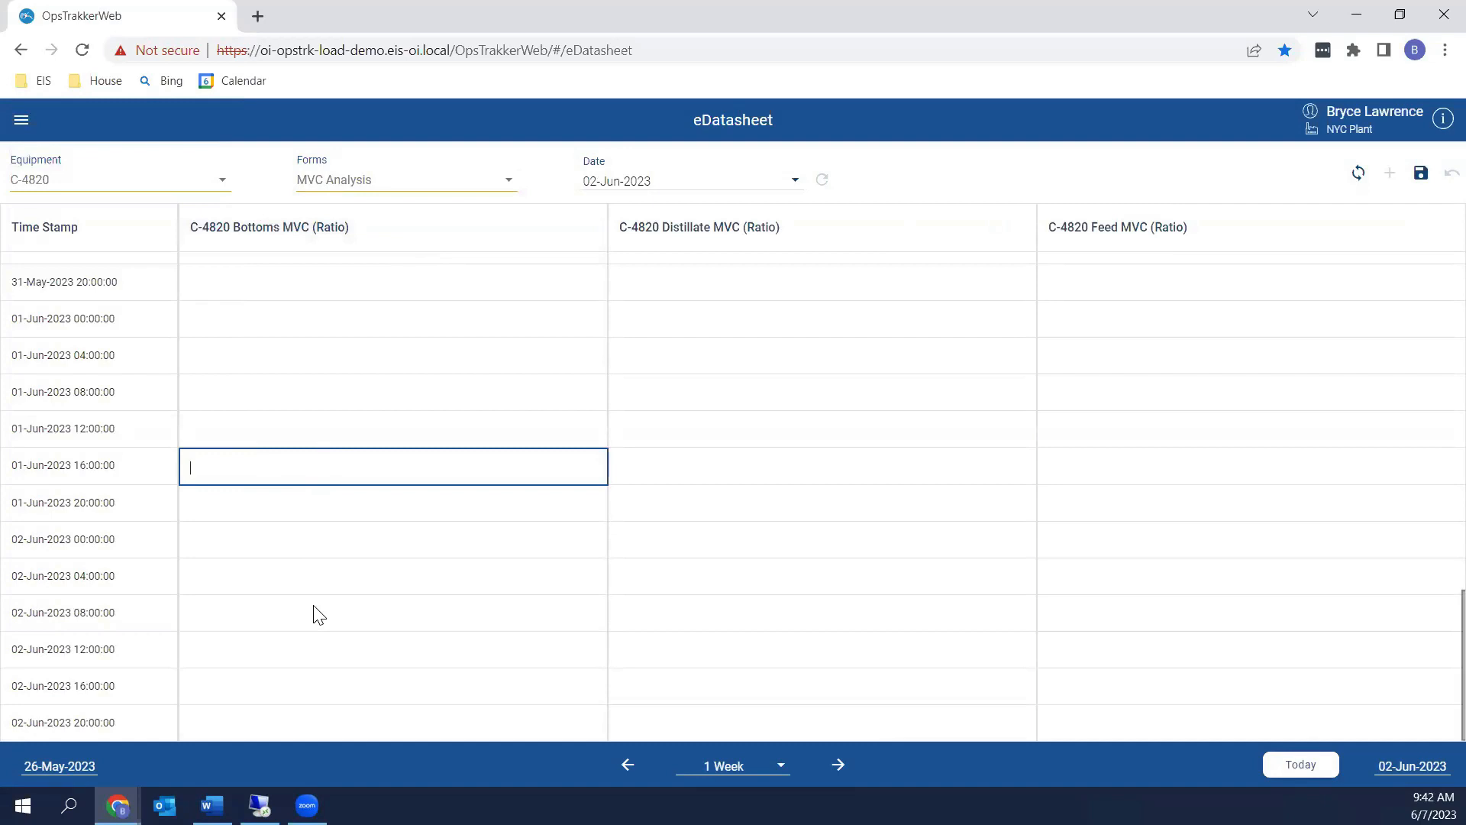
type("28.89")
key("Return")
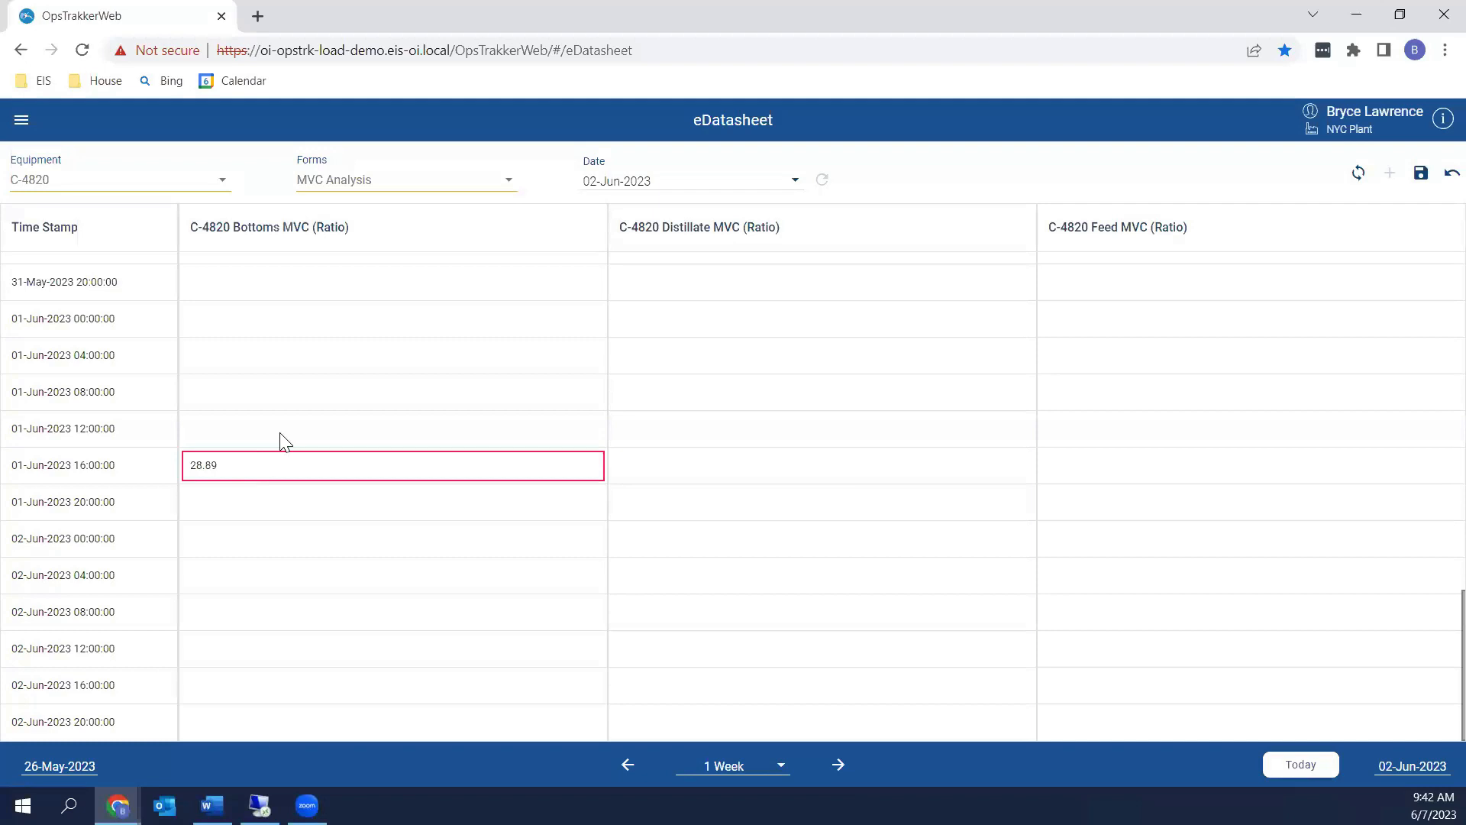
left_click(254, 475)
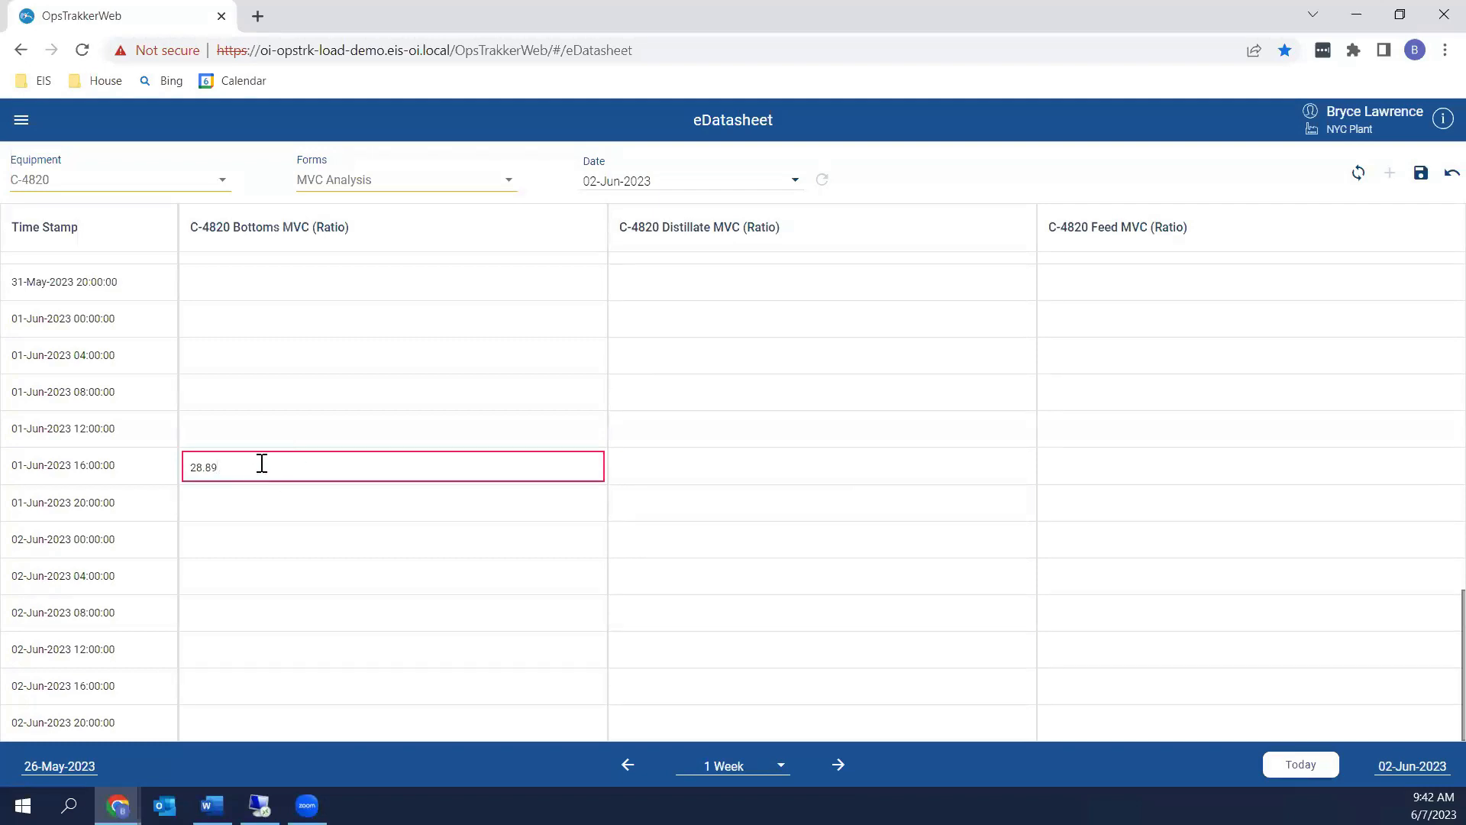
key("BackSpace")
key("BackSpace")
key("Return")
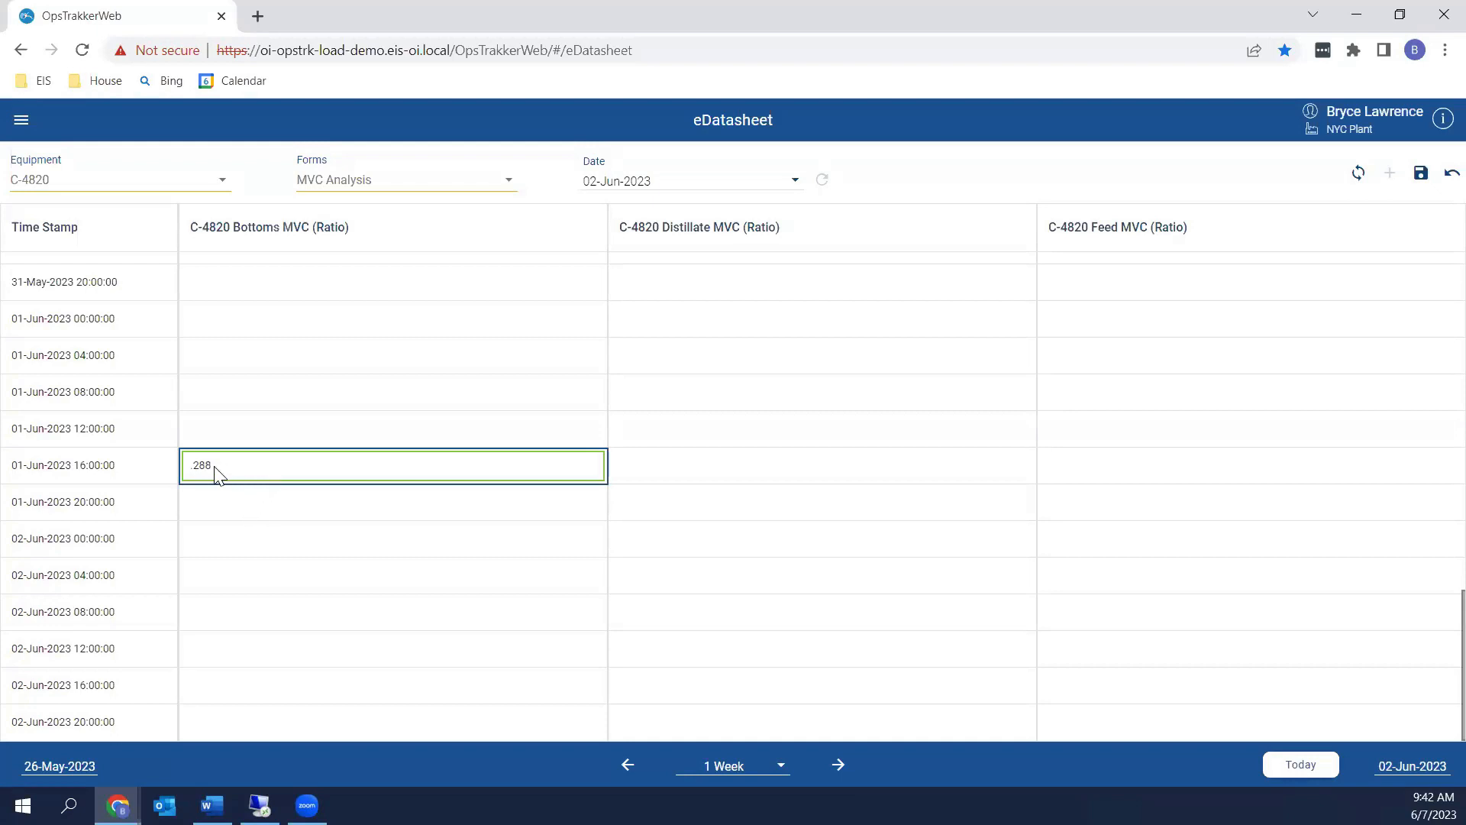
left_click(194, 469)
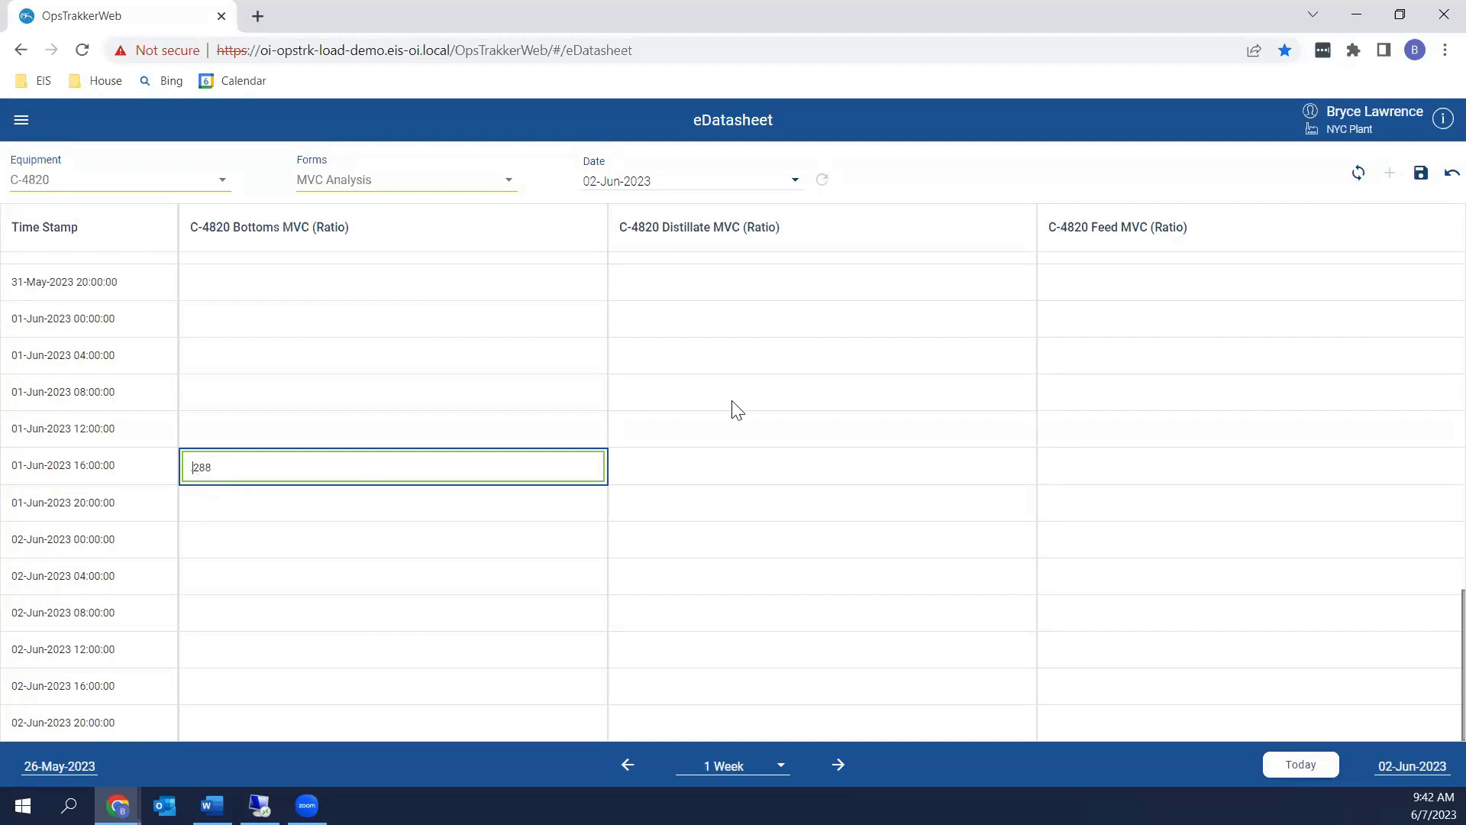
type("9.")
key("Return")
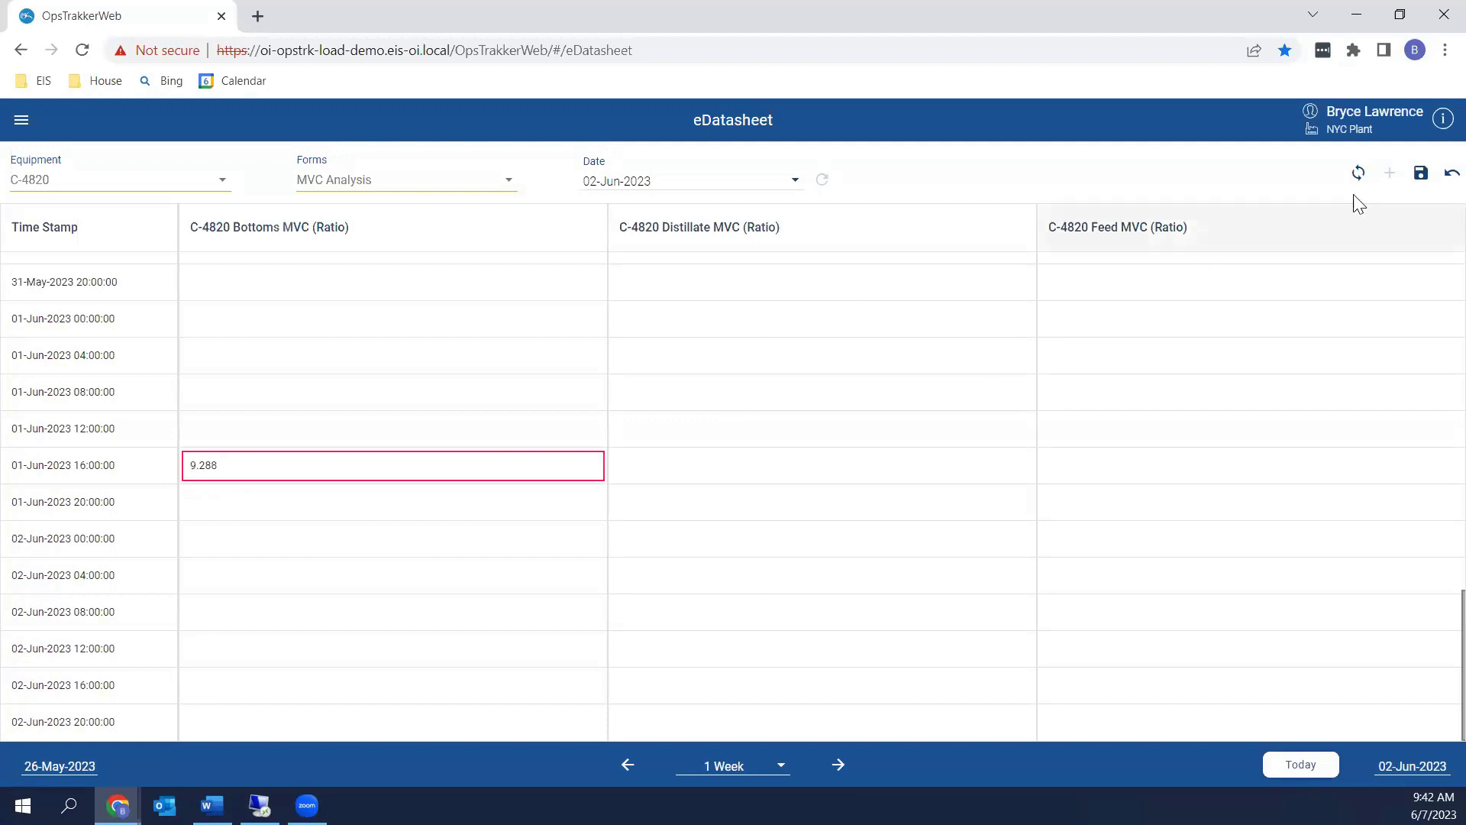
left_click(1421, 174)
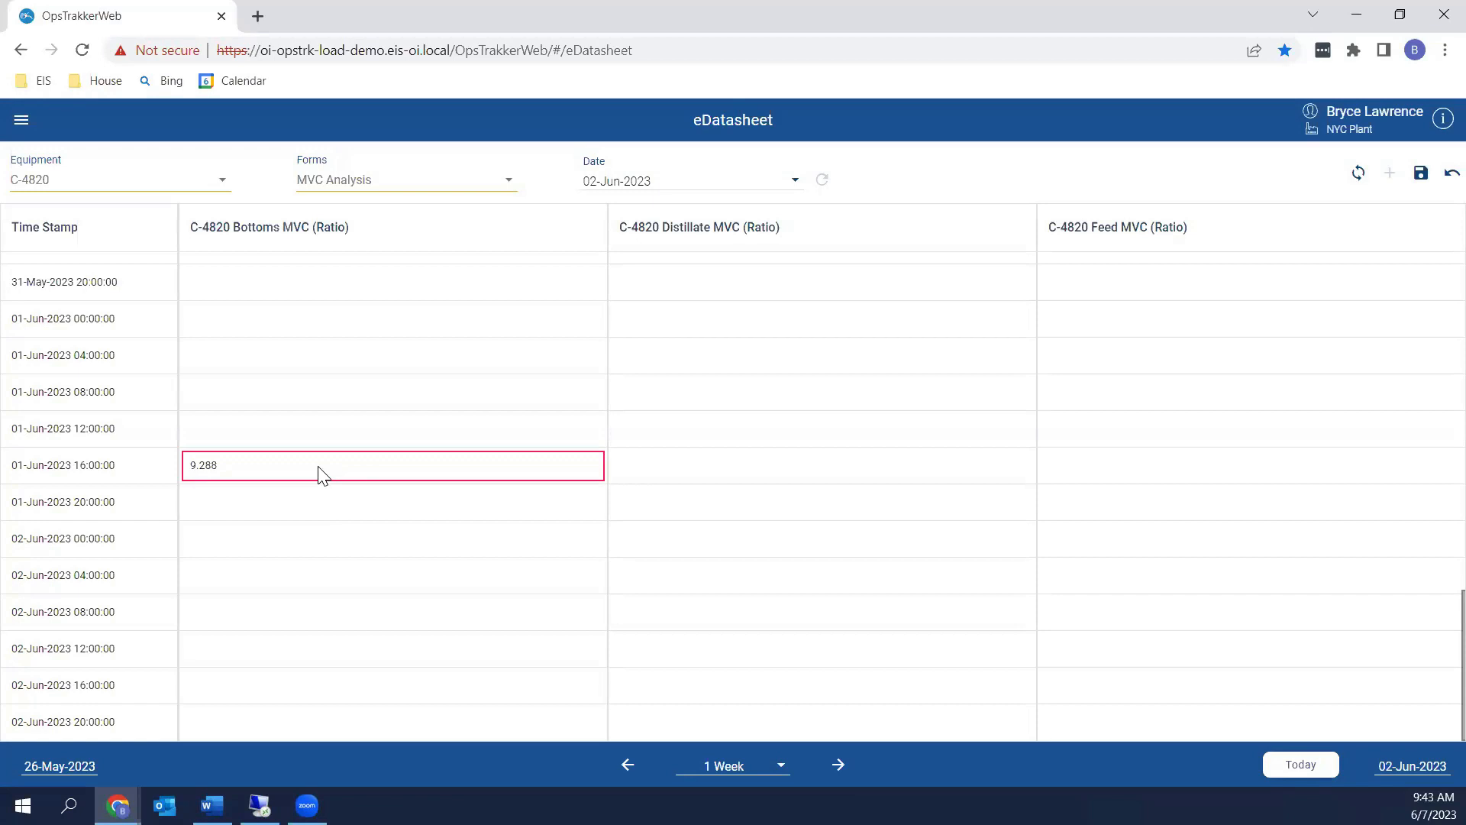
left_click(688, 467)
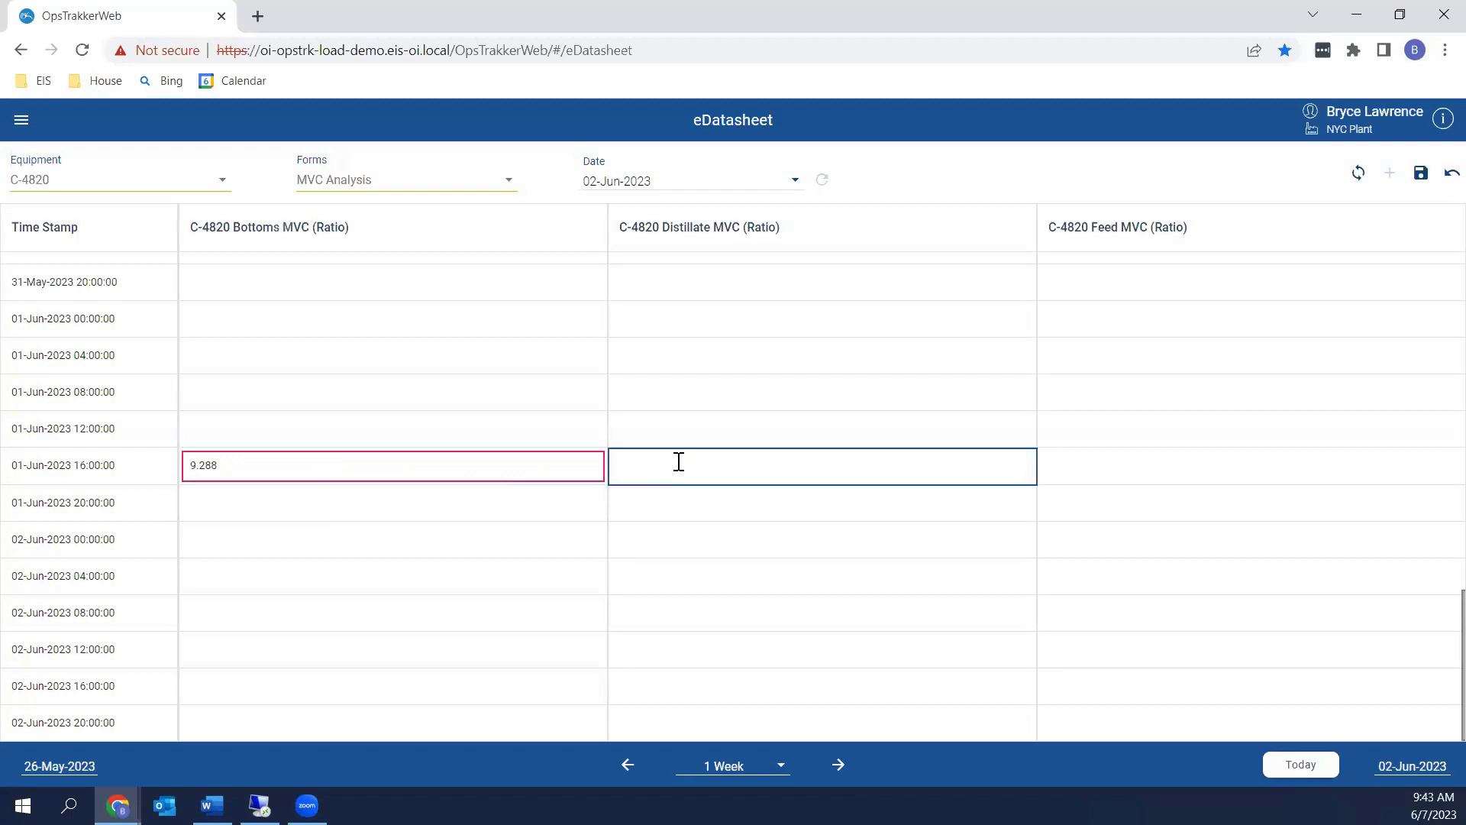
type("ee")
key("BackSpace")
key("BackSpace")
type("eeee")
key("BackSpace")
key("BackSpace")
key("BackSpace")
key("BackSpace")
type("eeee")
key("BackSpace")
key("BackSpace")
key("BackSpace")
key("BackSpace")
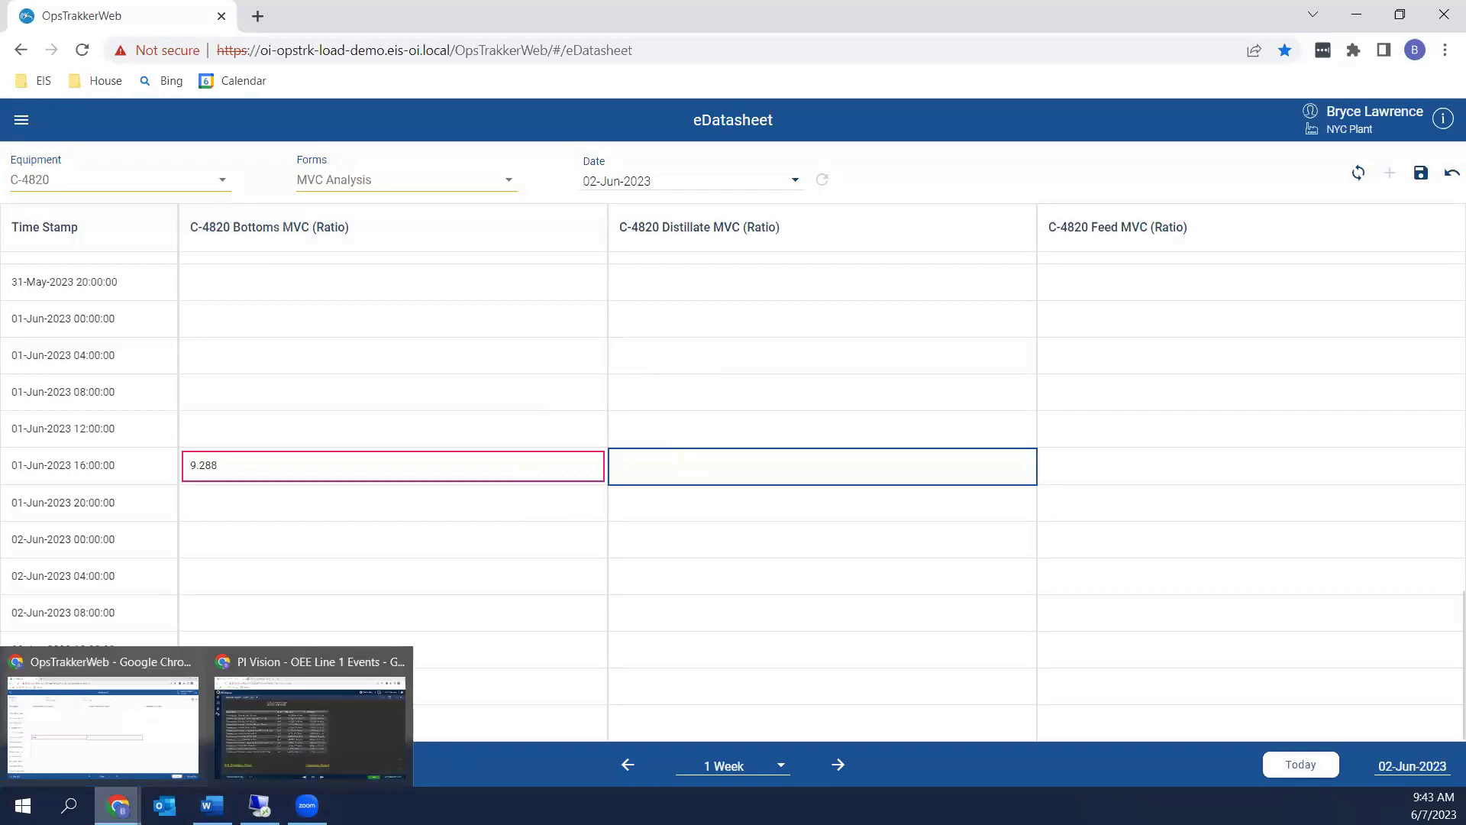
mouse_move(118, 805)
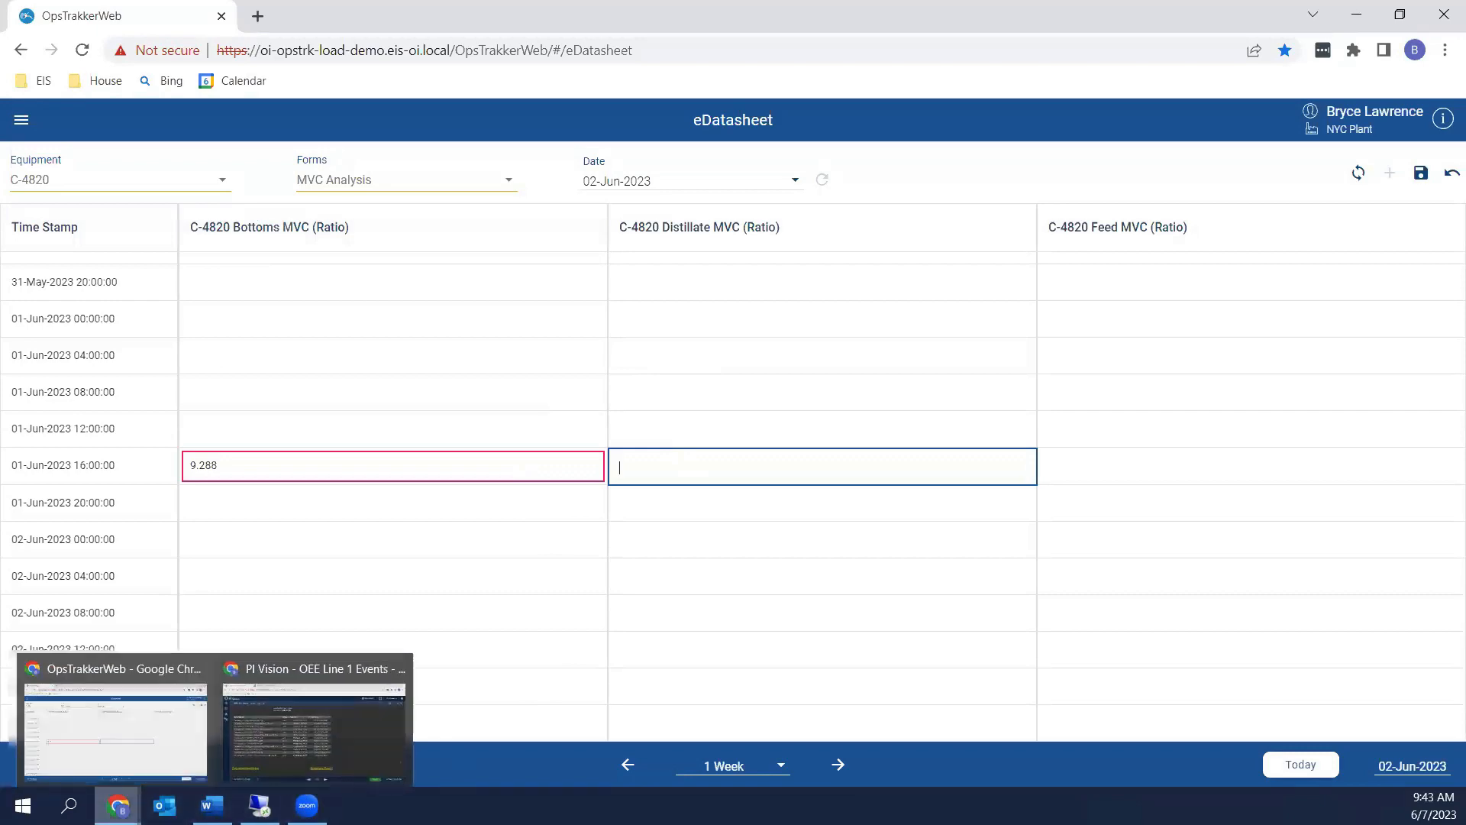
left_click(365, 736)
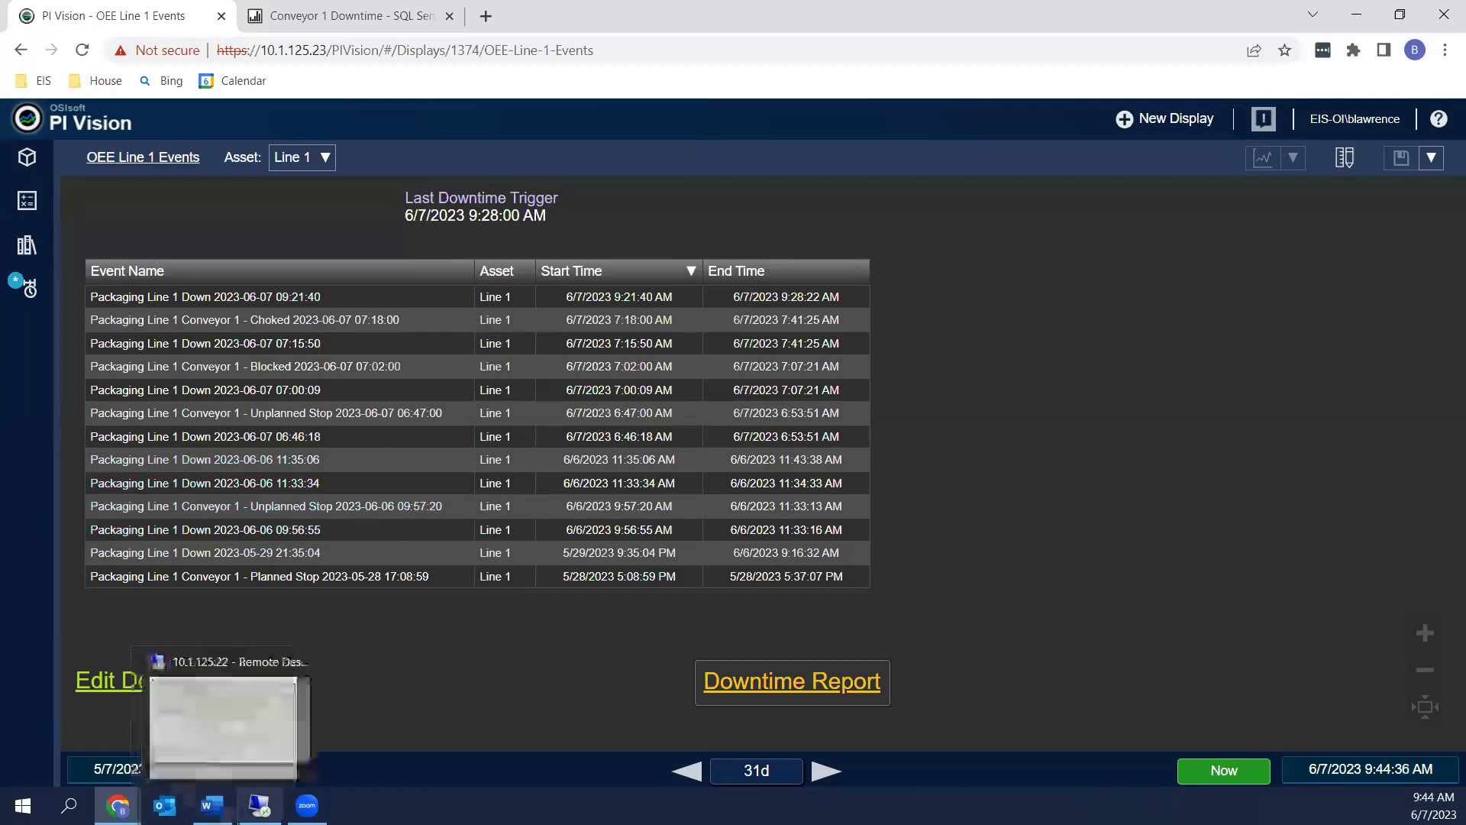
mouse_move(118, 806)
left_click(119, 752)
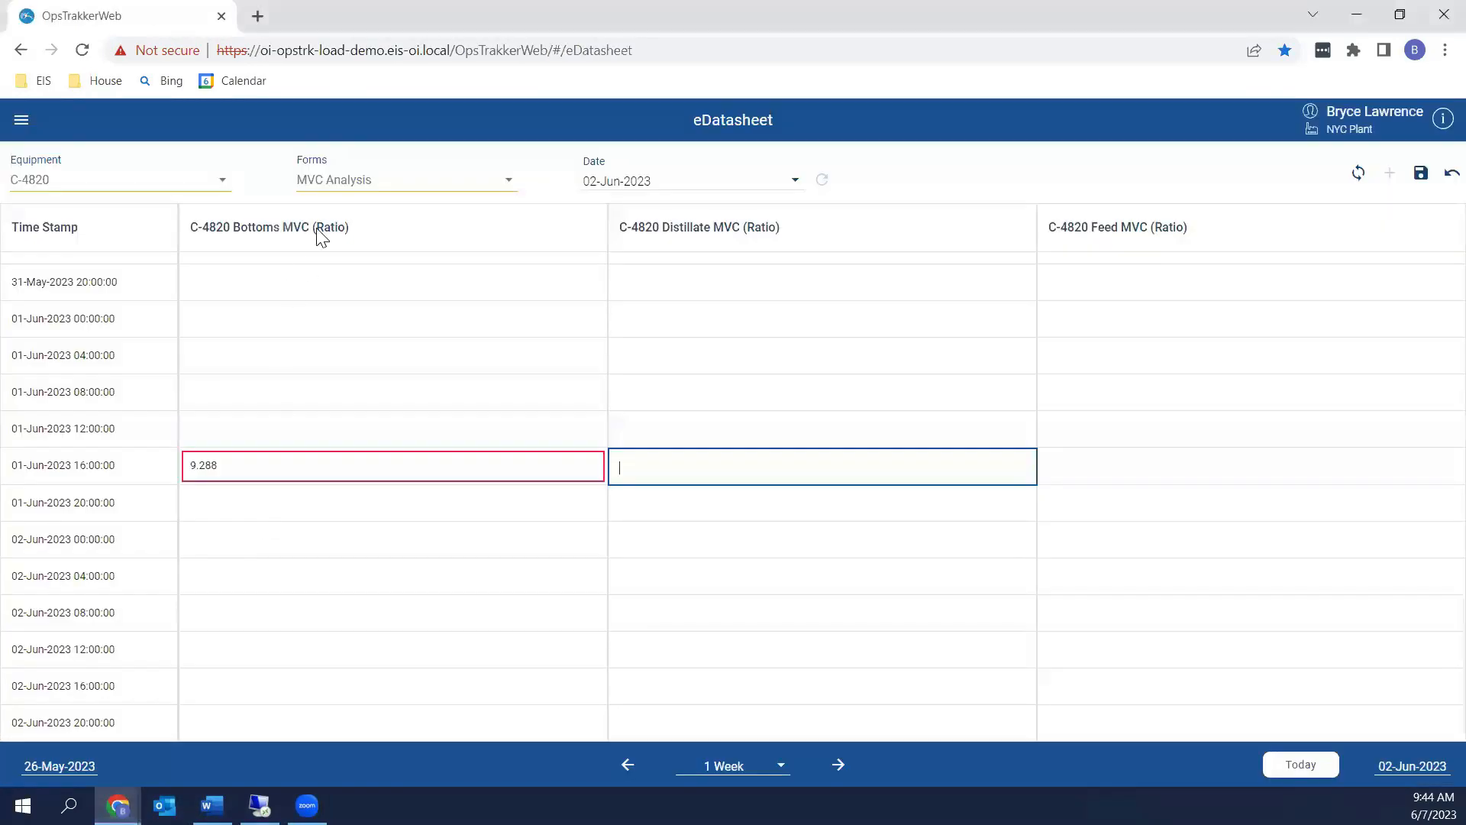
Switch the eDatasheet to Packaging Line 1 with the Status Tracking form
left_click(170, 186)
scroll(145, 330, "down", 2)
left_click(114, 304)
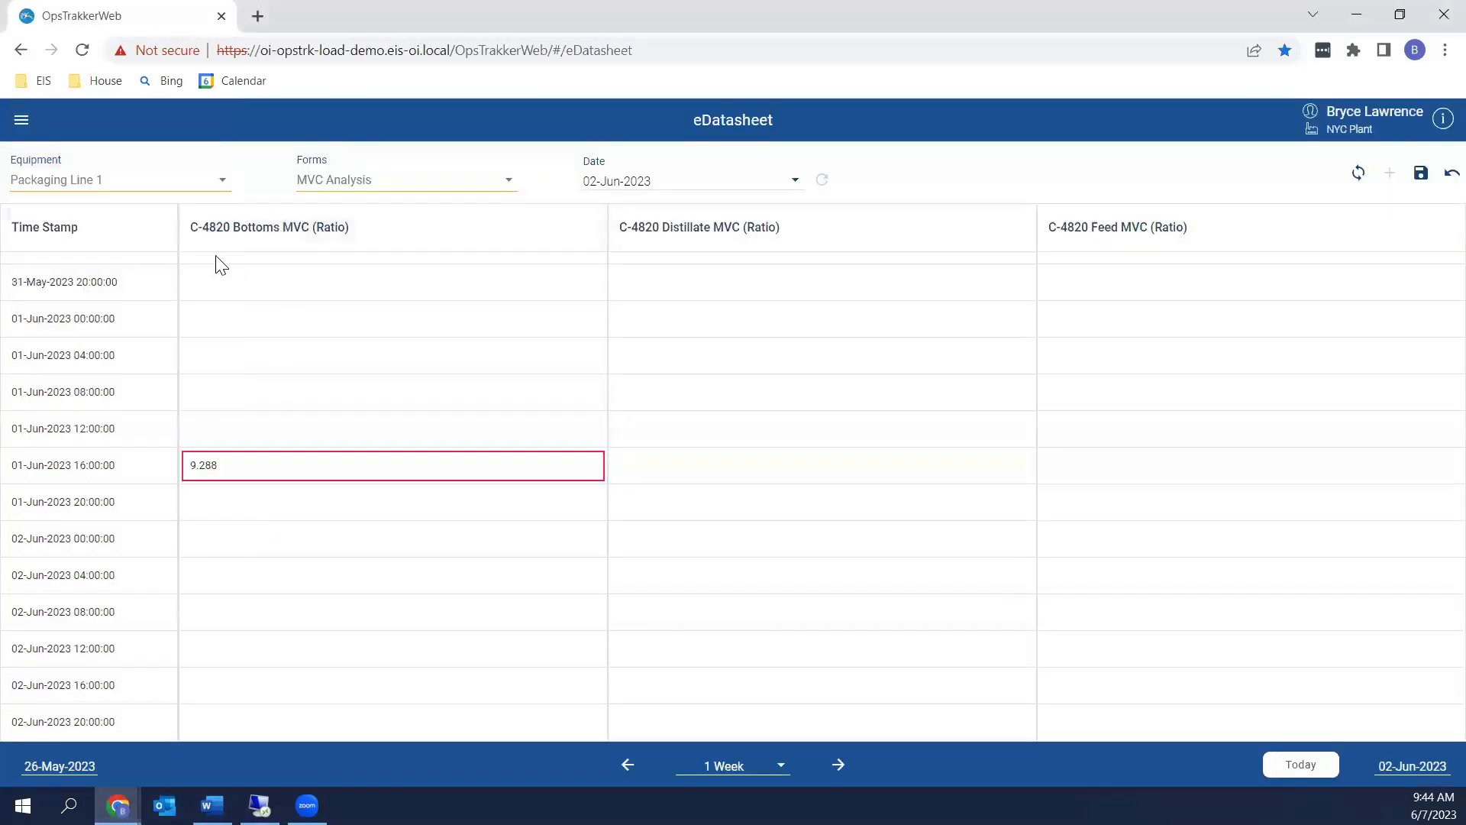
left_click(433, 186)
left_click(370, 243)
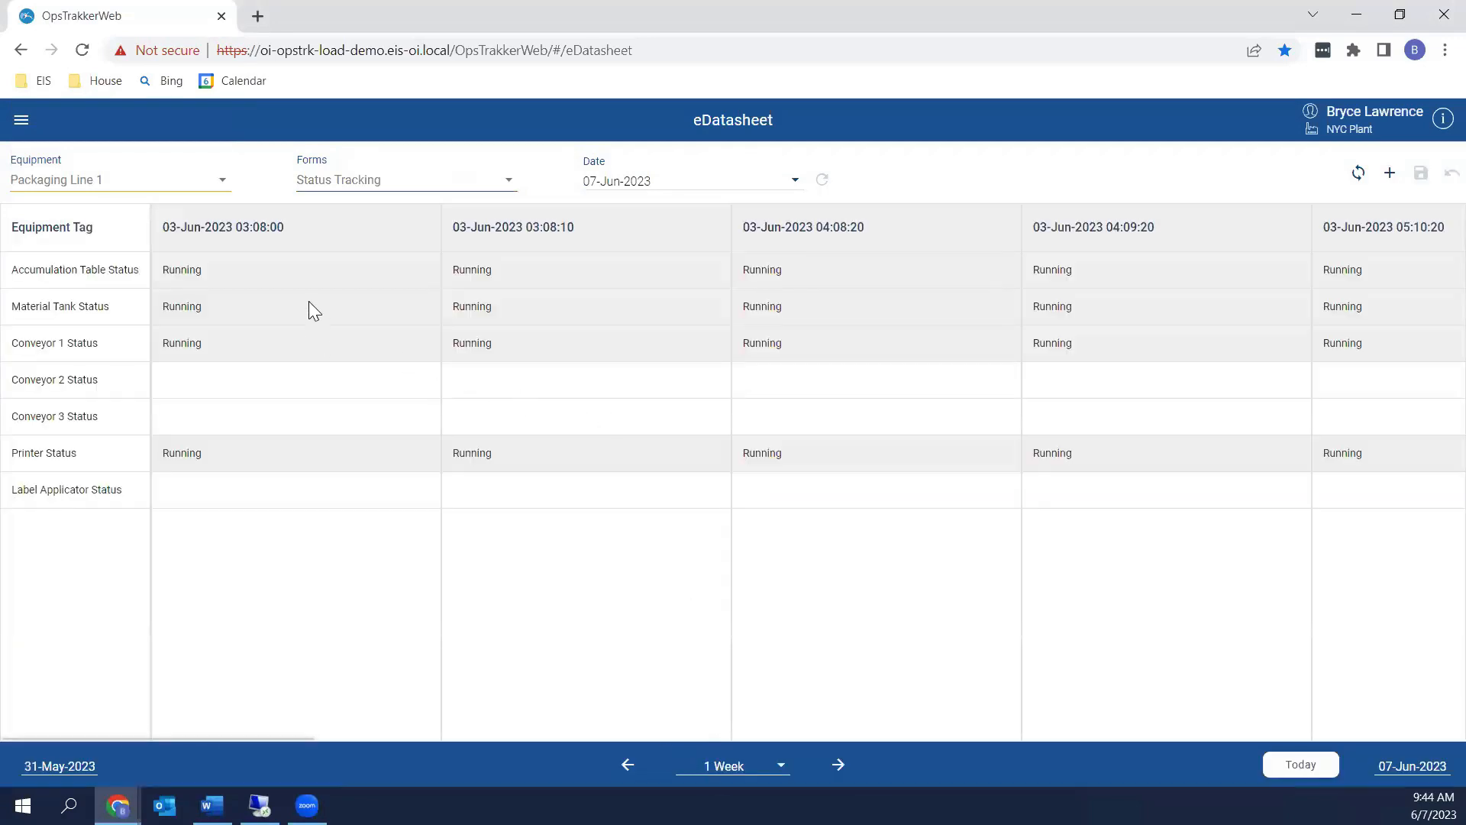
Inspect the 03:08:00 Conveyor 2, Conveyor 1 and Printer Status cells and their status values
left_click(279, 383)
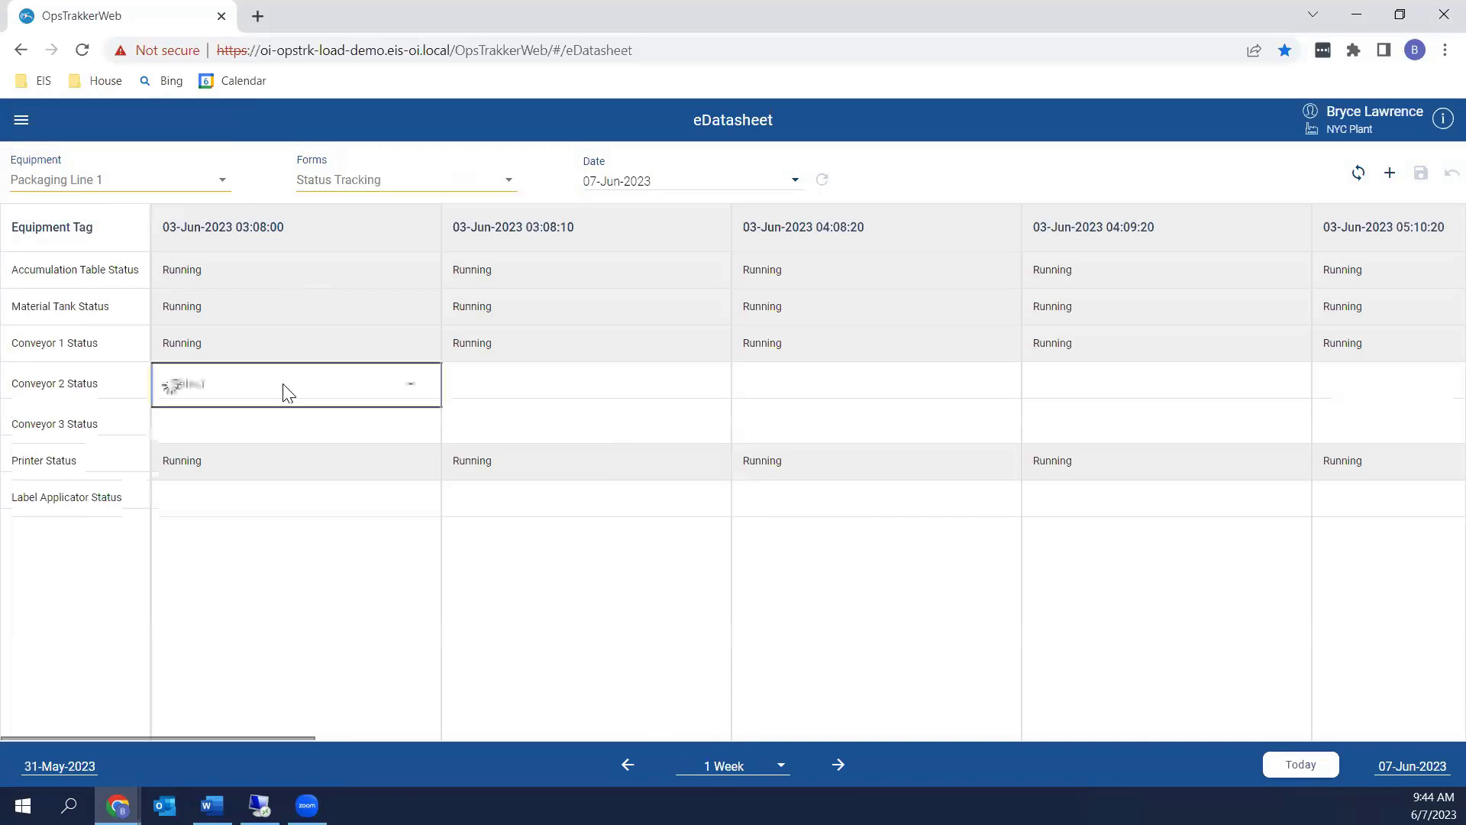
left_click(411, 391)
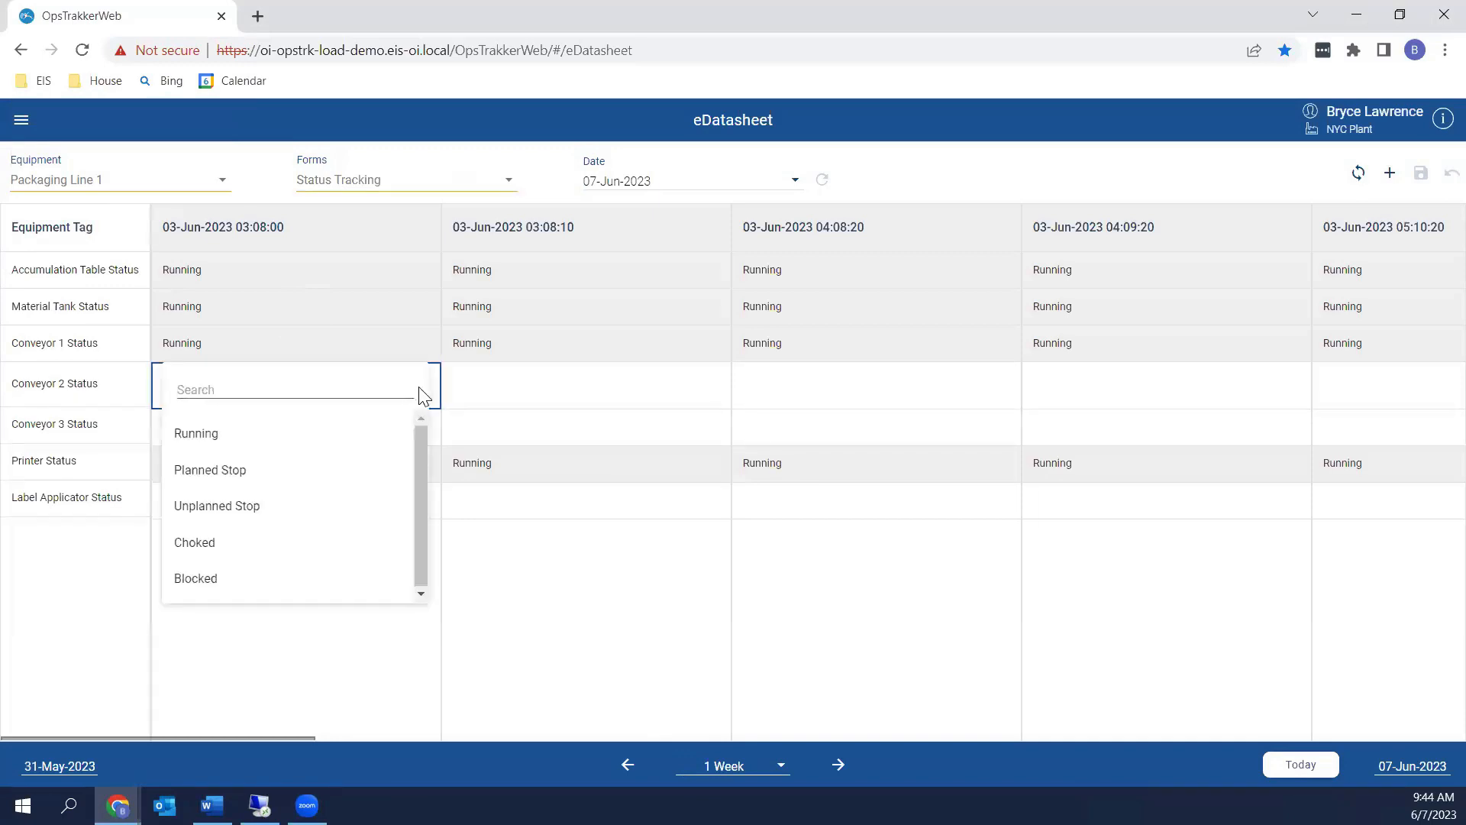
left_click_drag(418, 454, 419, 474)
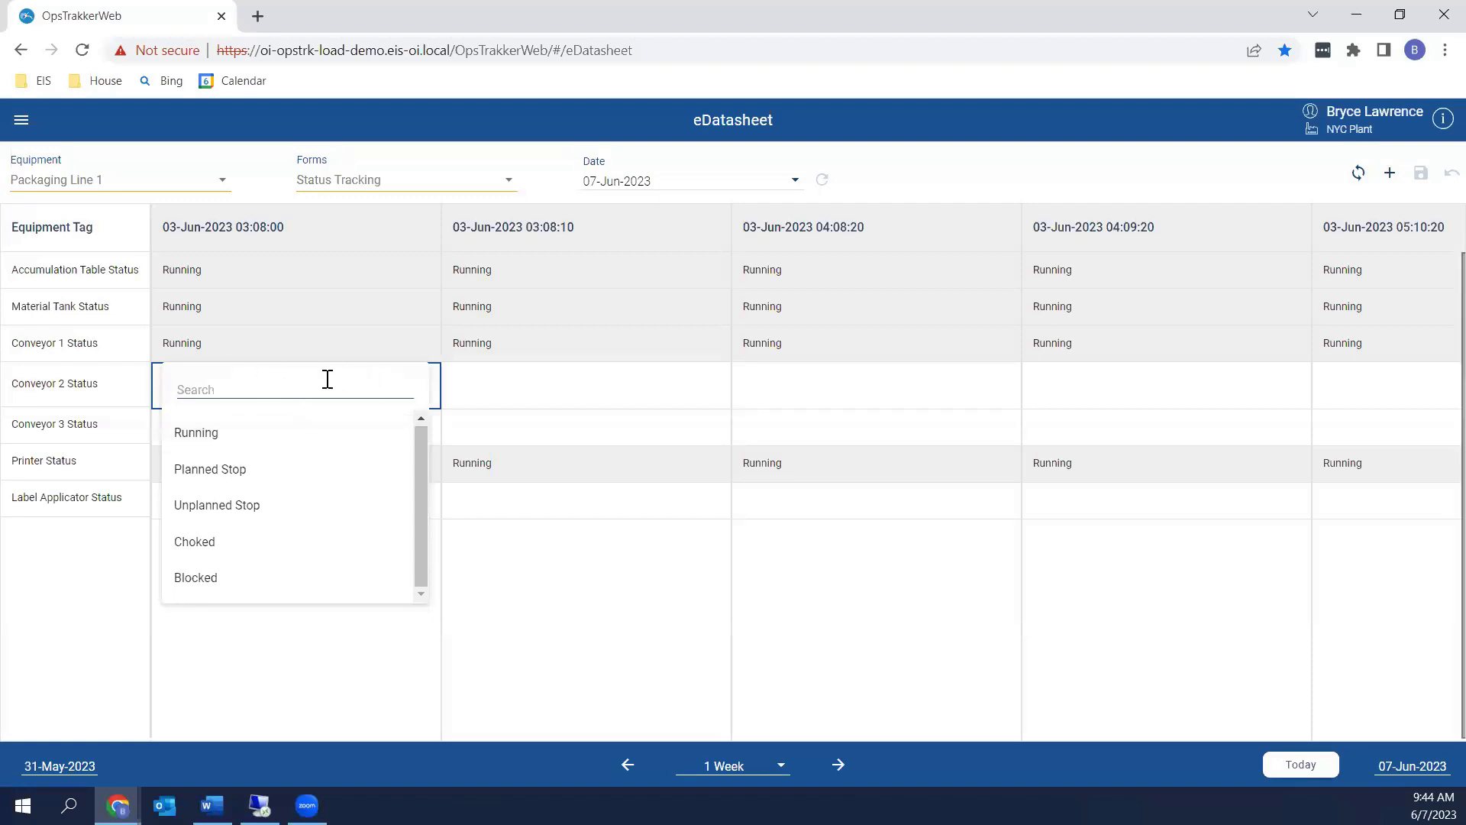
left_click(258, 341)
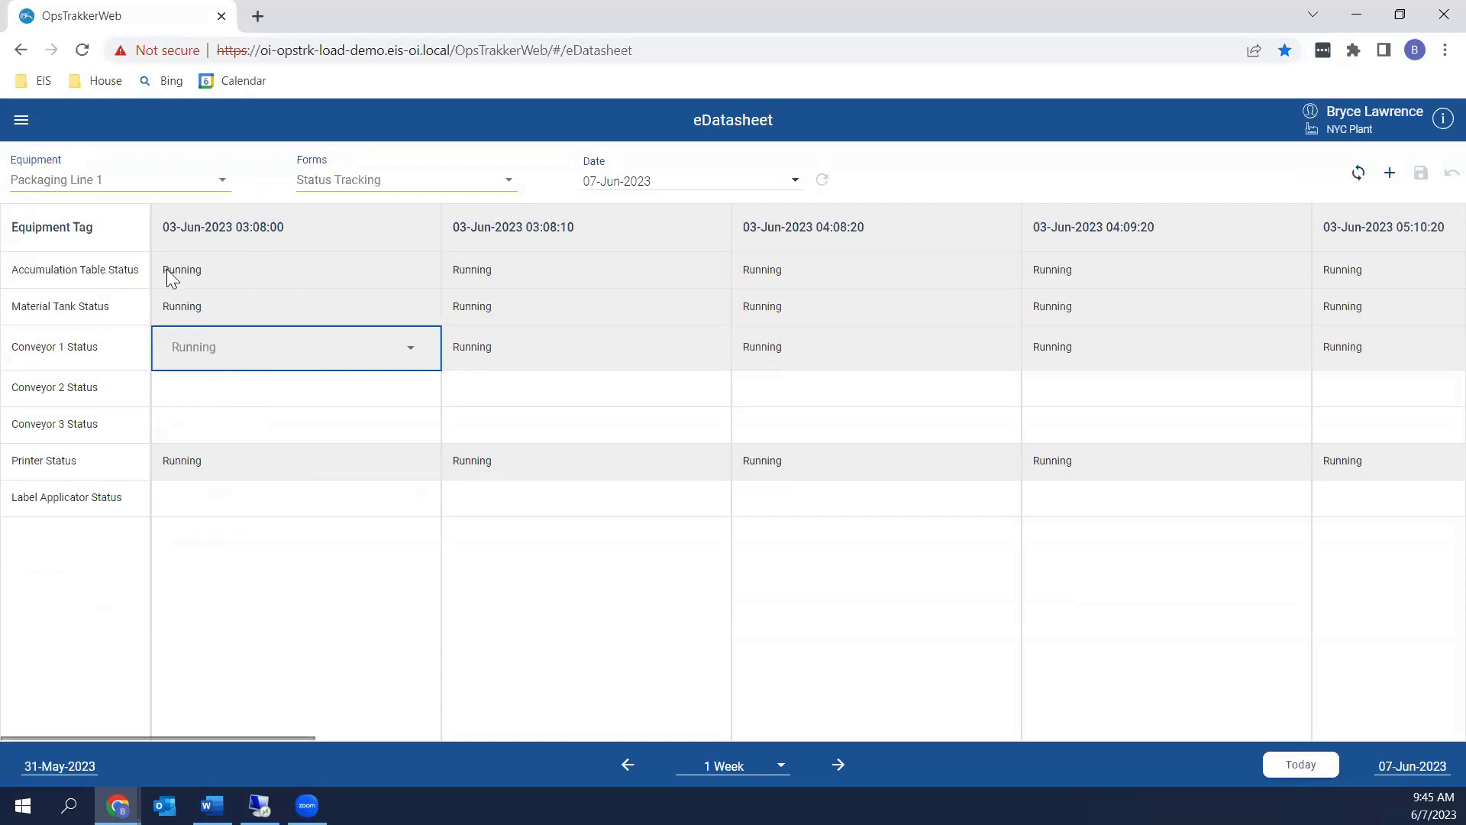
left_click(263, 472)
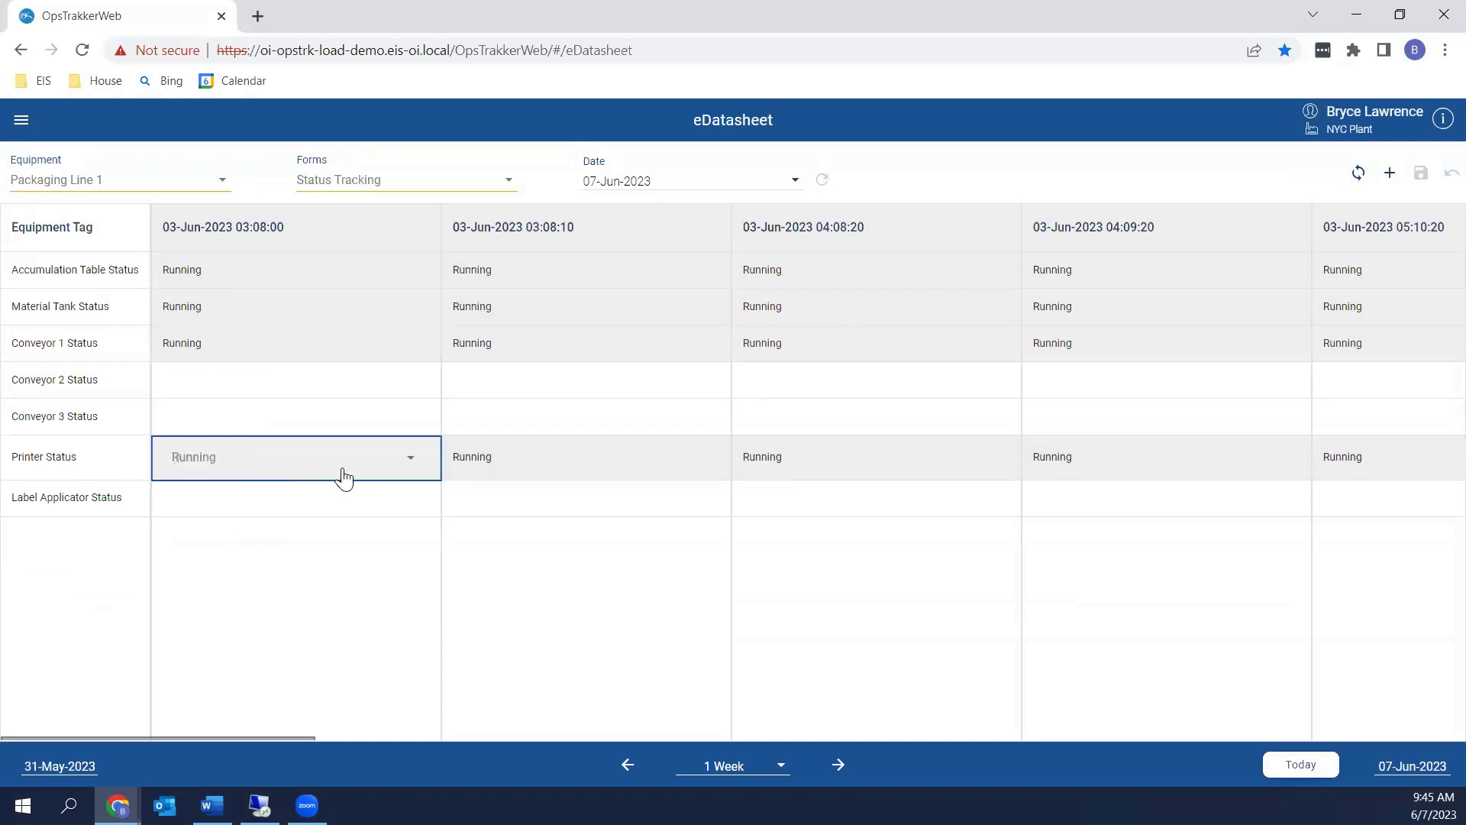